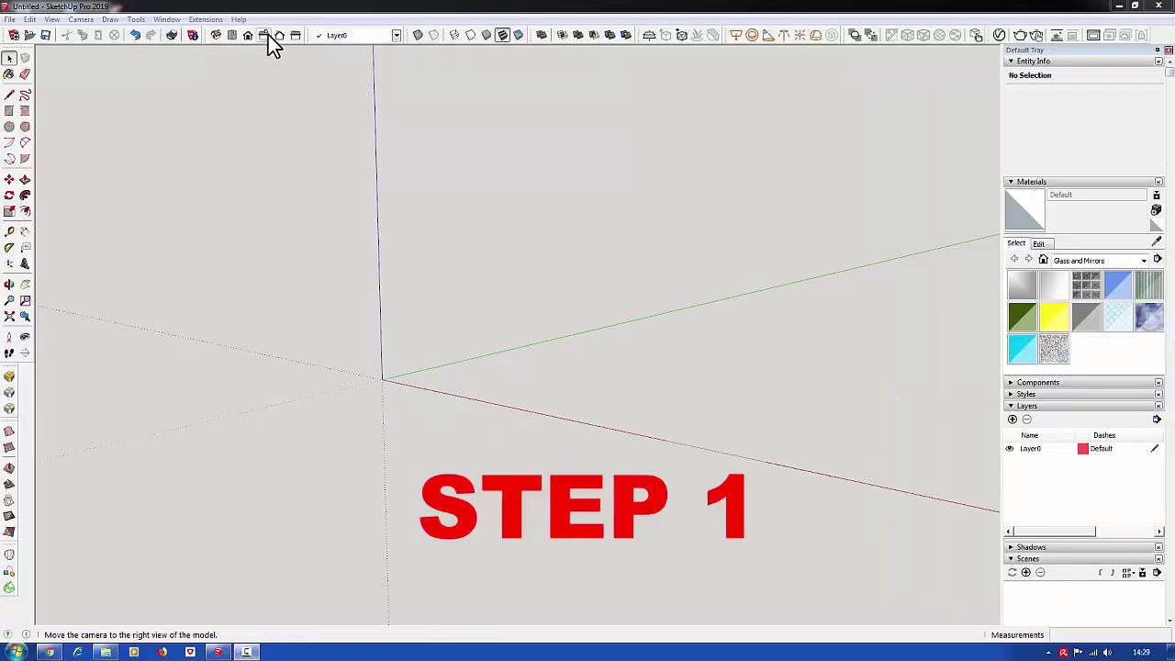
Switch to the front view and import the chair sketch JPG from Explorer.
{"action": "left_click", "coordinate": [248, 35]}
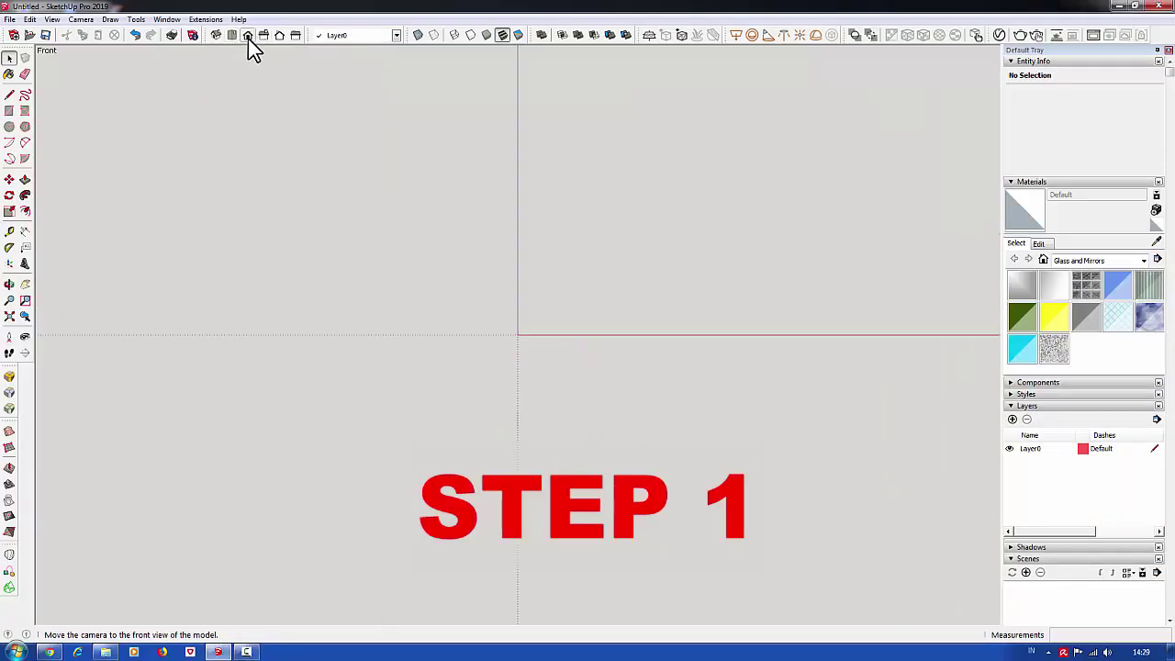
{"action": "left_click", "coordinate": [113, 649]}
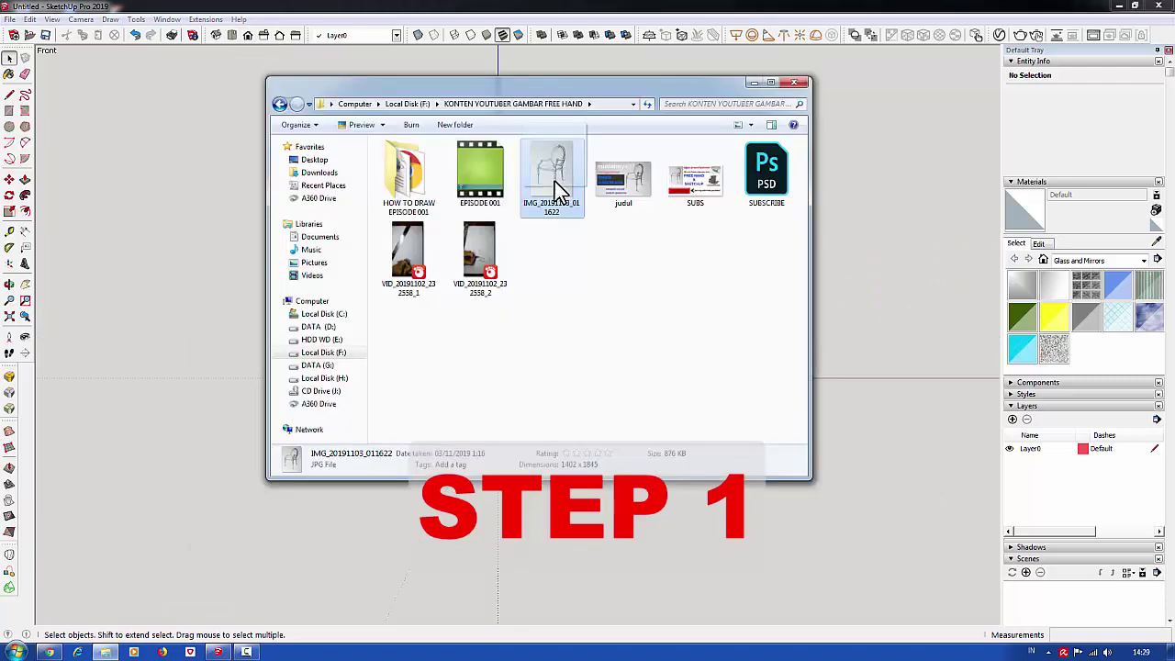
{"action": "left_click_drag", "start_coordinate": [555, 181], "coordinate": [231, 380]}
{"action": "left_click", "coordinate": [450, 77]}
{"action": "left_click", "coordinate": [755, 82]}
Move the chair image beside the model origin.
{"action": "key", "text": "m"}
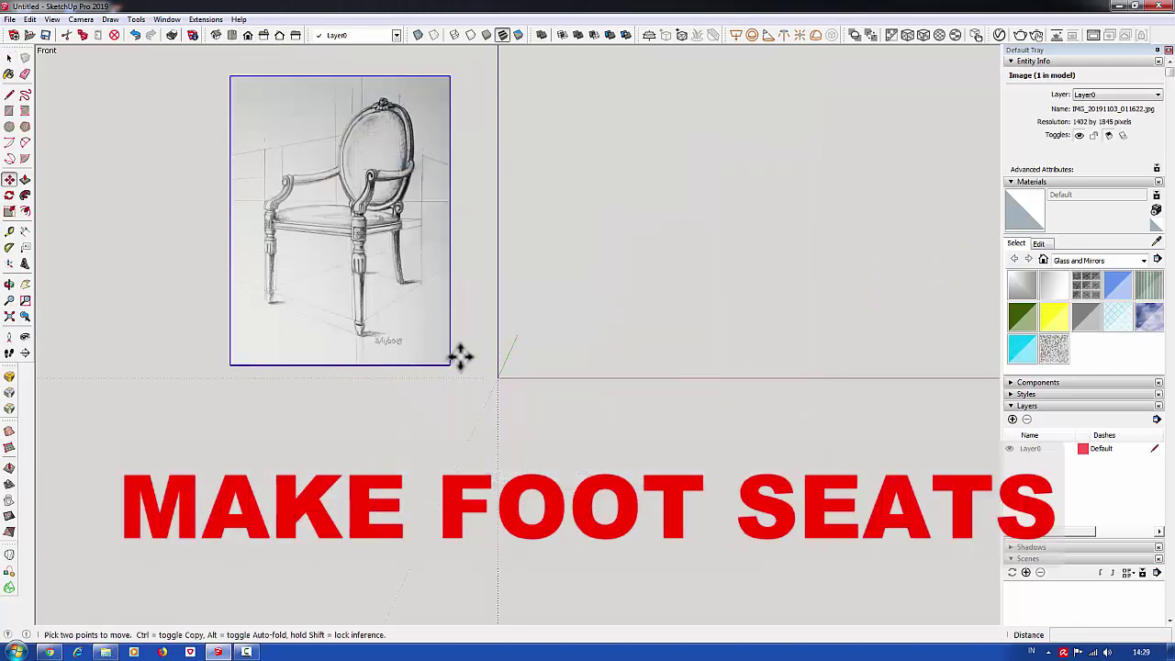
{"action": "left_click", "coordinate": [450, 365]}
{"action": "left_click", "coordinate": [481, 391]}
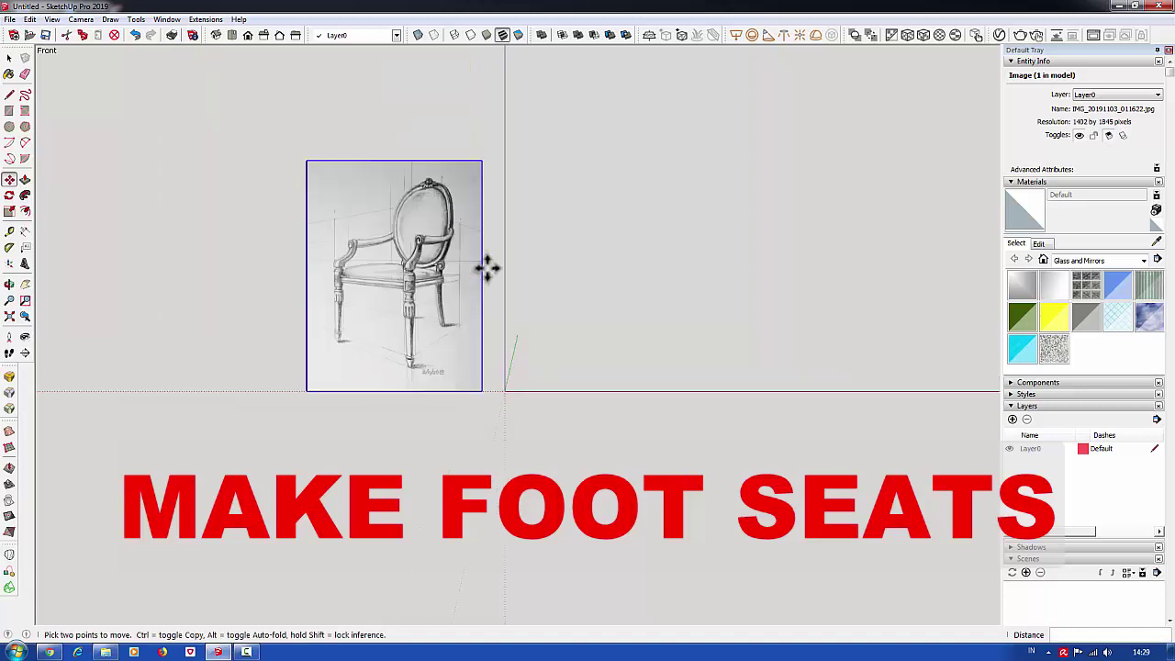
{"action": "scroll", "coordinate": [488, 267], "scroll_direction": "up", "scroll_amount": 2}
{"action": "scroll", "coordinate": [449, 349], "scroll_direction": "up", "scroll_amount": 1}
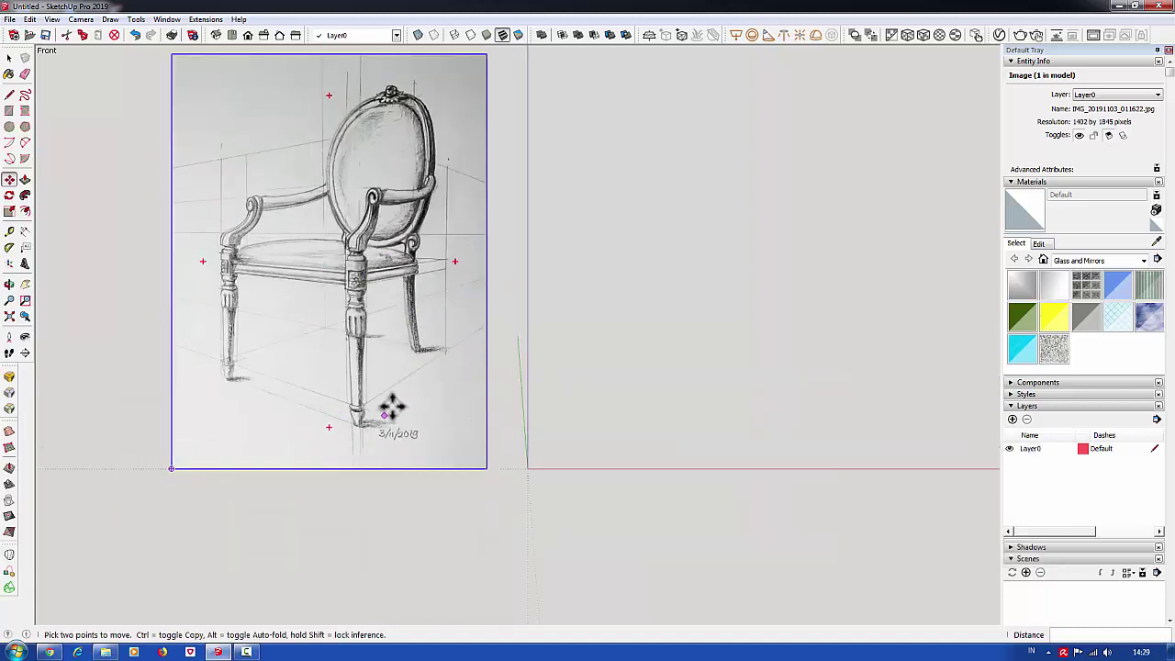
Add a horizontal guide 450 mm above the red axis with the Tape Measure.
{"action": "left_click", "coordinate": [10, 231]}
{"action": "scroll", "coordinate": [533, 464], "scroll_direction": "up", "scroll_amount": 1}
{"action": "left_click", "coordinate": [526, 392]}
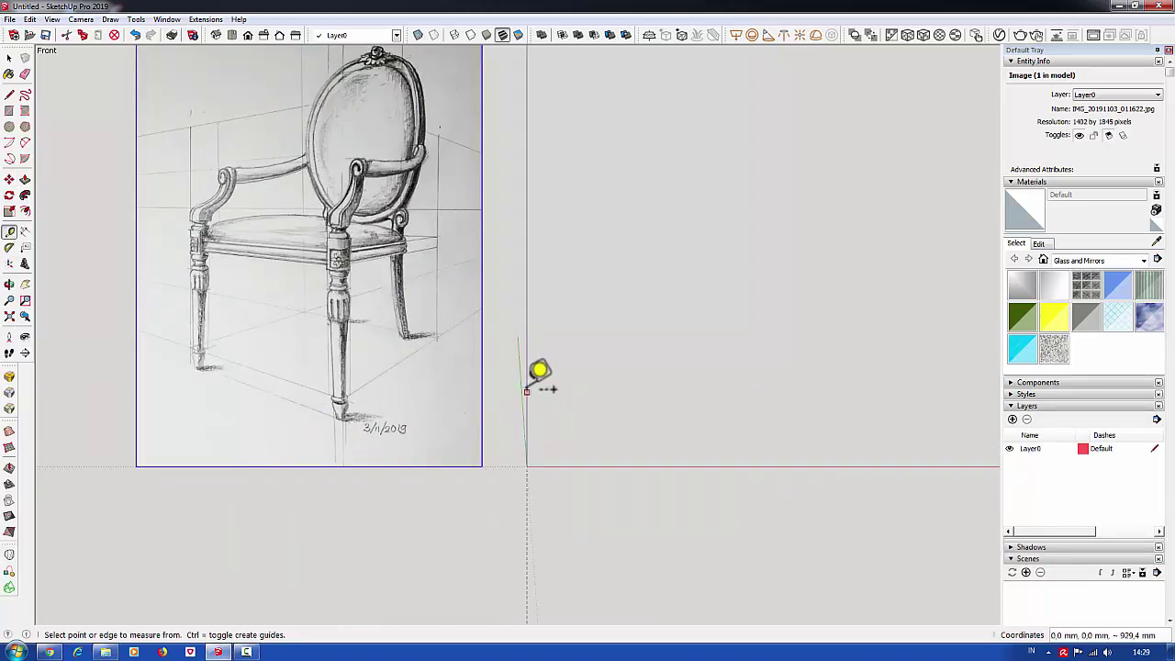
{"action": "key", "text": "Return"}
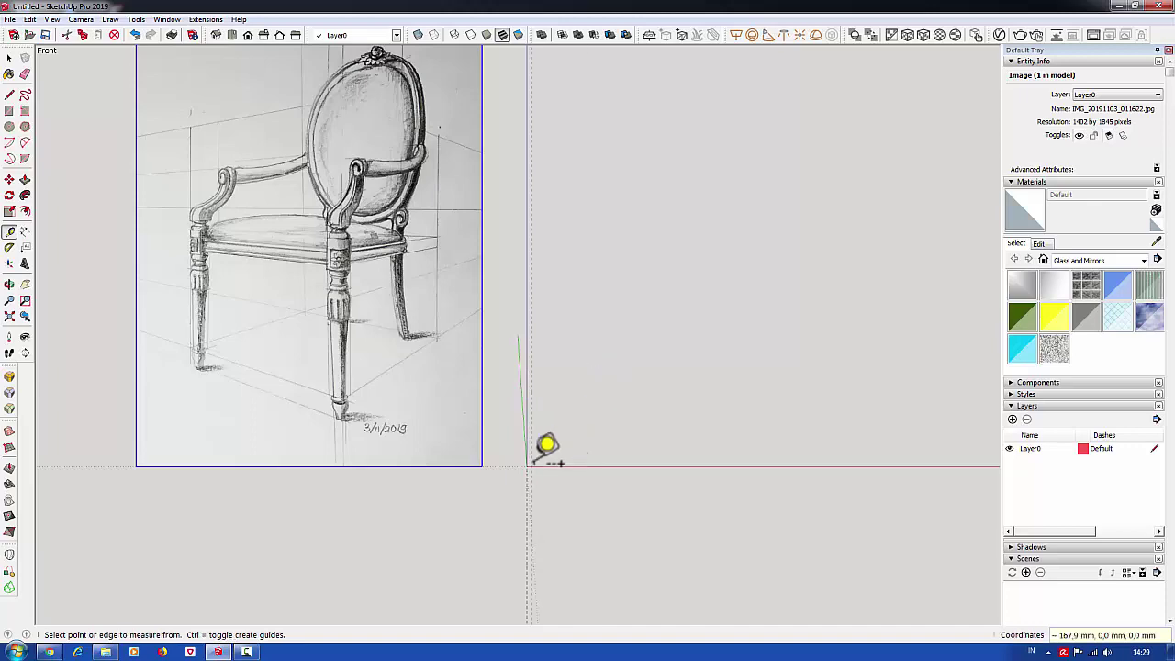
{"action": "scroll", "coordinate": [545, 451], "scroll_direction": "up", "scroll_amount": 2}
{"action": "left_click", "coordinate": [539, 467]}
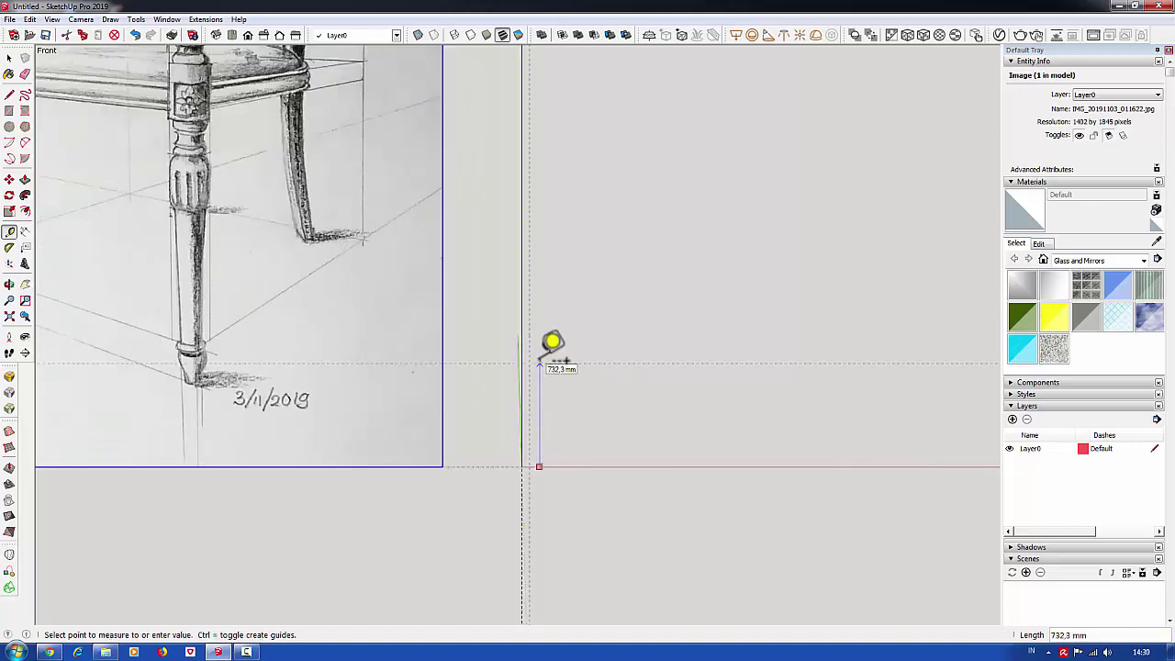
{"action": "key", "text": "Return"}
{"action": "scroll", "coordinate": [542, 468], "scroll_direction": "down", "scroll_amount": 1}
{"action": "scroll", "coordinate": [611, 450], "scroll_direction": "down", "scroll_amount": 1}
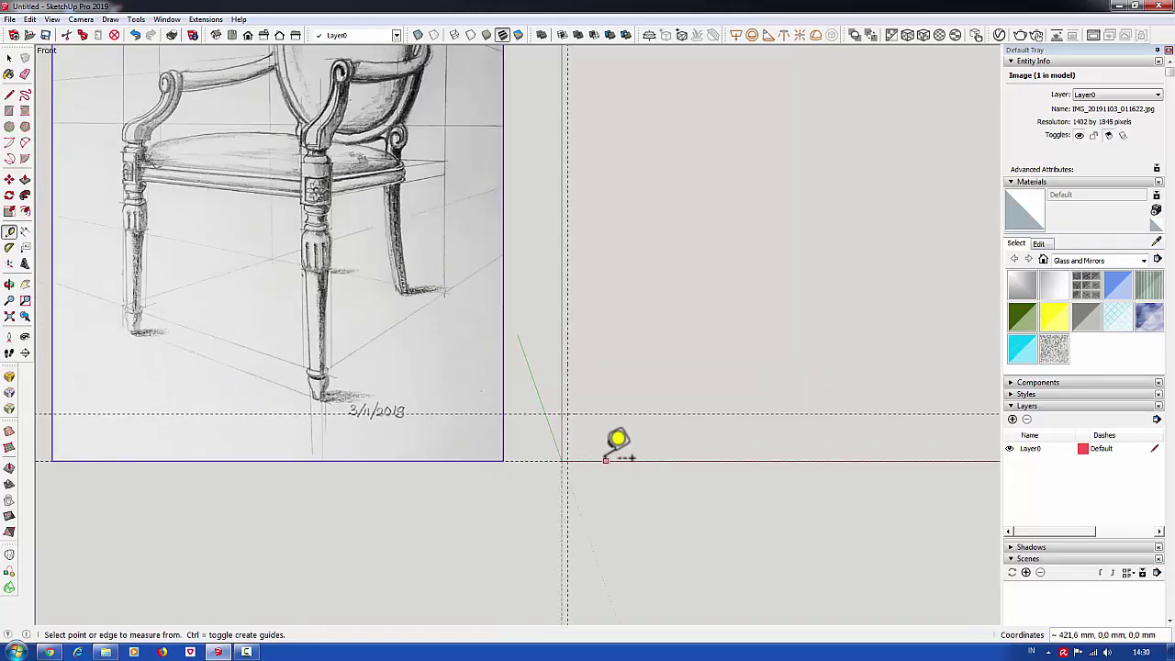
{"action": "scroll", "coordinate": [551, 413], "scroll_direction": "down", "scroll_amount": 1}
{"action": "key", "text": "space"}
Shift the chair image right and down, then scale it down from its corner.
{"action": "key", "text": "m"}
{"action": "left_click_drag", "start_coordinate": [462, 346], "coordinate": [505, 452]}
{"action": "left_click", "coordinate": [9, 211]}
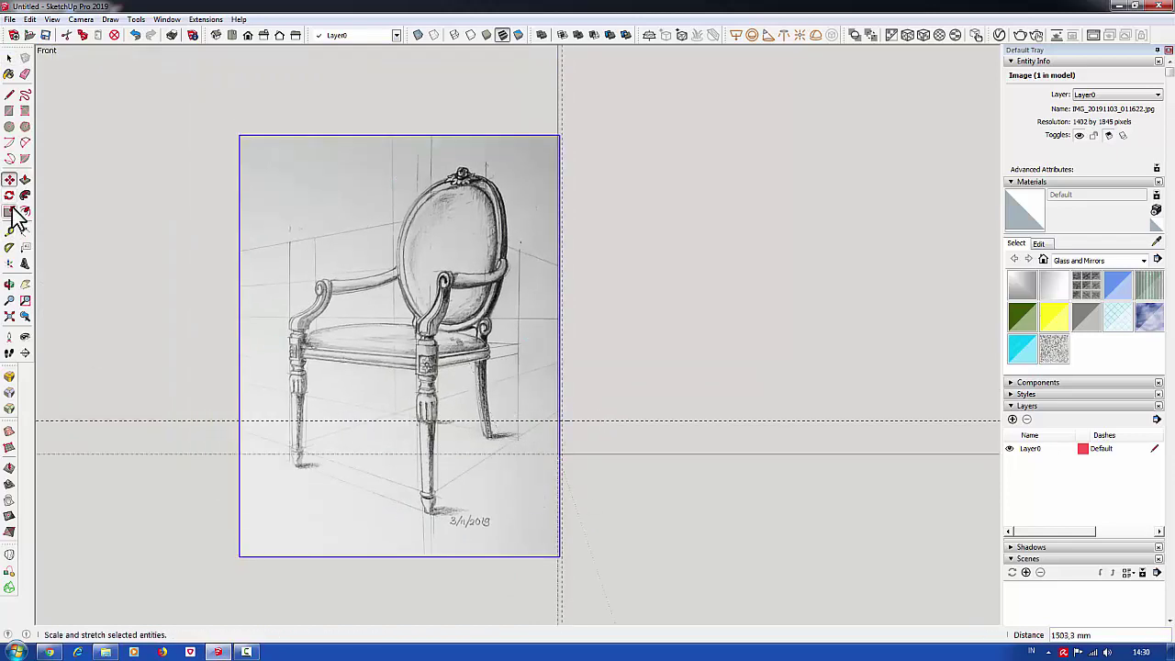
{"action": "left_click_drag", "start_coordinate": [230, 127], "coordinate": [399, 339]}
{"action": "scroll", "coordinate": [551, 551], "scroll_direction": "up", "scroll_amount": 3}
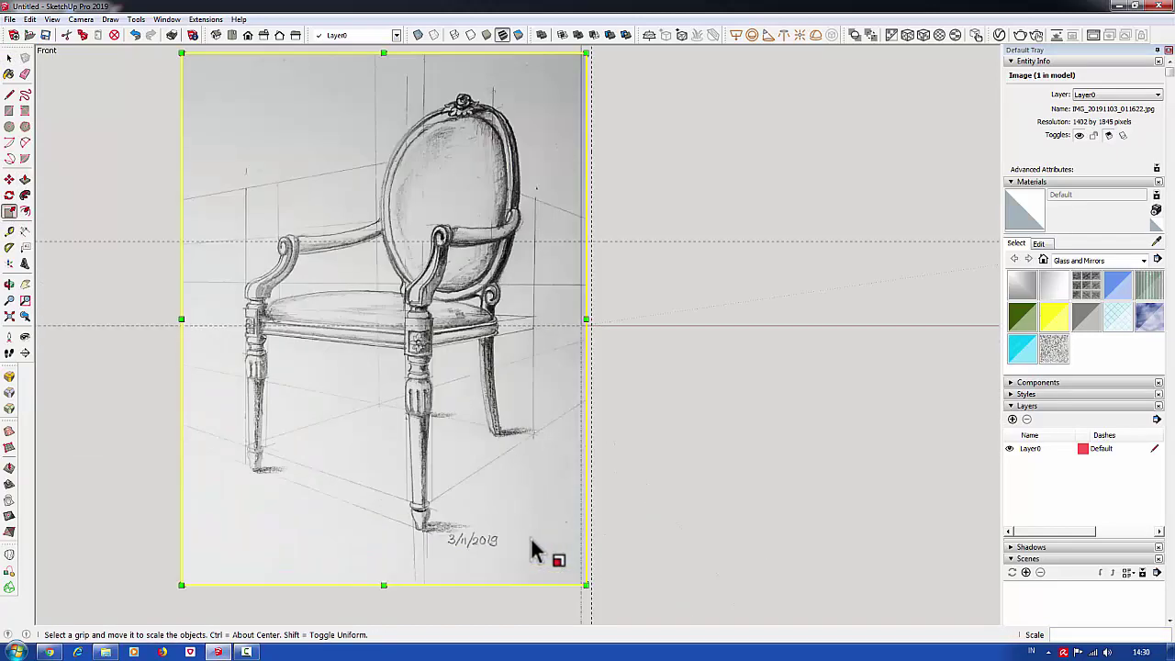
Move the resized chair image into its final position.
{"action": "key", "text": "m"}
{"action": "mouse_move", "coordinate": [551, 551]}
{"action": "left_mouse_down"}
{"action": "mouse_move", "coordinate": [464, 388]}
{"action": "mouse_move", "coordinate": [500, 370]}
{"action": "left_mouse_up"}
{"action": "left_click", "coordinate": [499, 370]}
{"action": "scroll", "coordinate": [624, 289], "scroll_direction": "up", "scroll_amount": 2}
{"action": "key", "text": "space"}
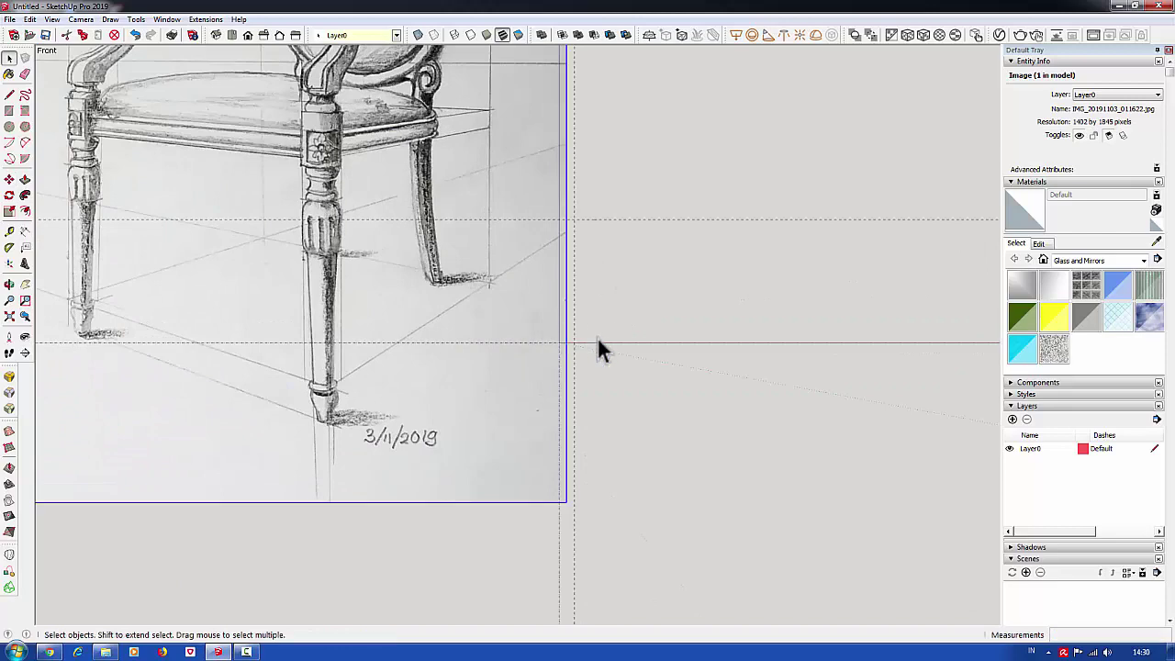
Draw a tall narrow rectangle for the leg beside the chair sketch.
{"action": "key", "text": "m"}
{"action": "left_click", "coordinate": [536, 317]}
{"action": "left_click", "coordinate": [525, 322]}
{"action": "scroll", "coordinate": [524, 322], "scroll_direction": "up", "scroll_amount": 2}
{"action": "key", "text": "r"}
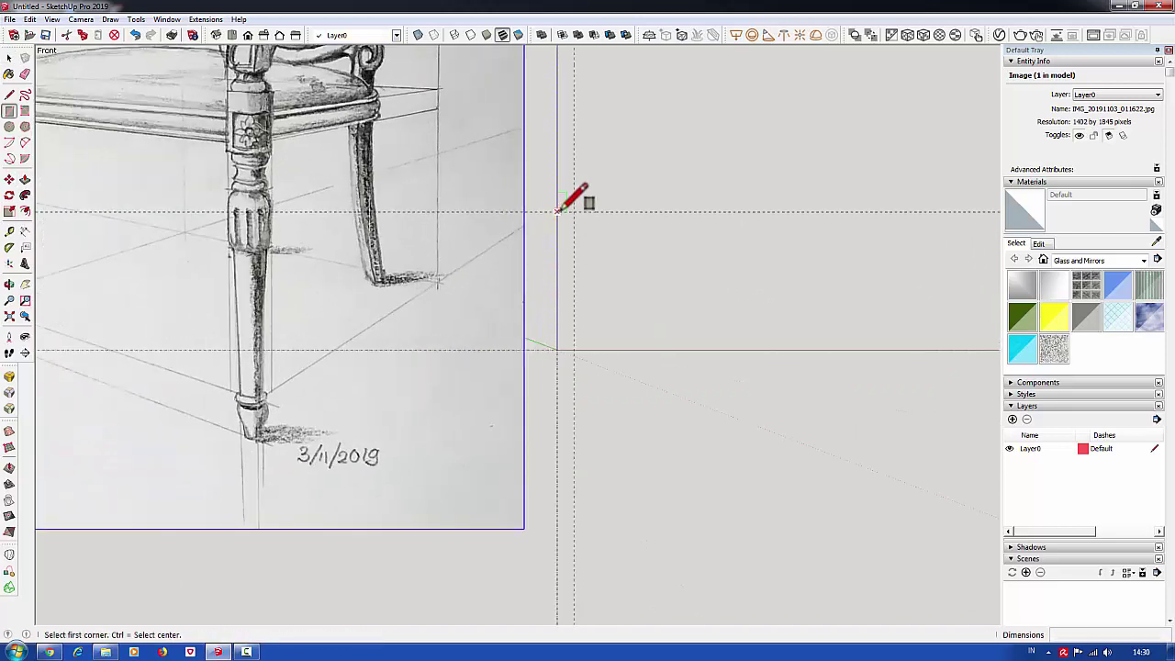
{"action": "left_click", "coordinate": [573, 349]}
{"action": "scroll", "coordinate": [578, 275], "scroll_direction": "up", "scroll_amount": 1}
{"action": "scroll", "coordinate": [587, 244], "scroll_direction": "up", "scroll_amount": 1}
Add extra horizontal height guides below the top guide.
{"action": "left_click", "coordinate": [9, 232]}
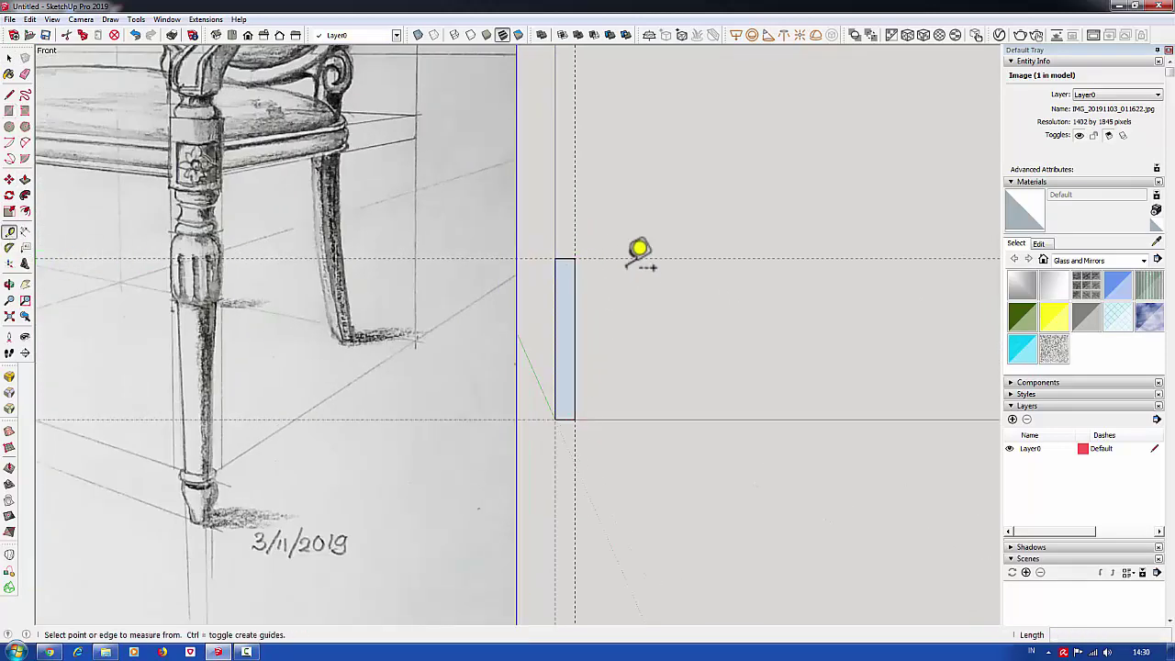
{"action": "scroll", "coordinate": [637, 252], "scroll_direction": "up", "scroll_amount": 1}
{"action": "left_click", "coordinate": [581, 258]}
{"action": "scroll", "coordinate": [582, 291], "scroll_direction": "up", "scroll_amount": 1}
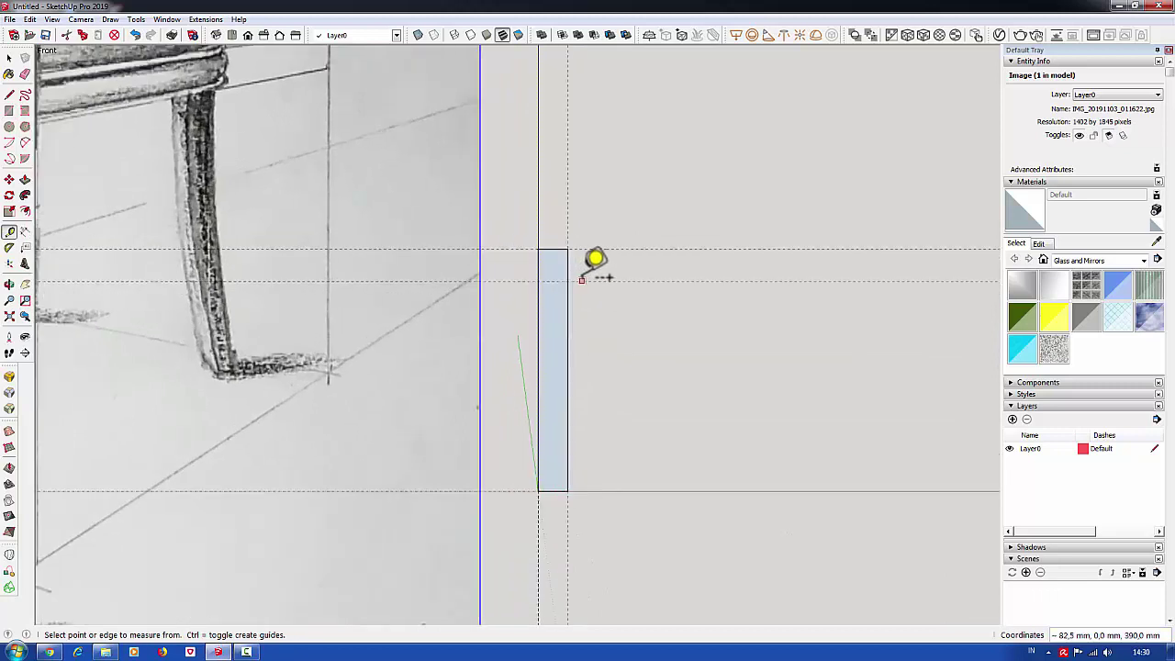
{"action": "left_click", "coordinate": [579, 292]}
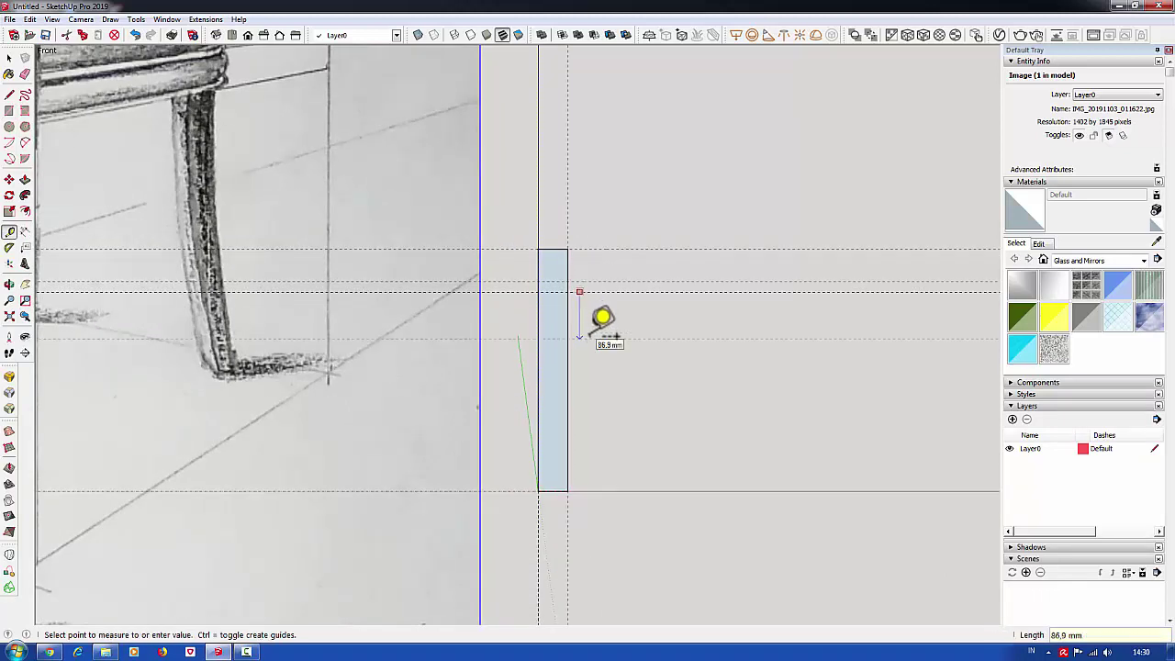
{"action": "left_click", "coordinate": [580, 308]}
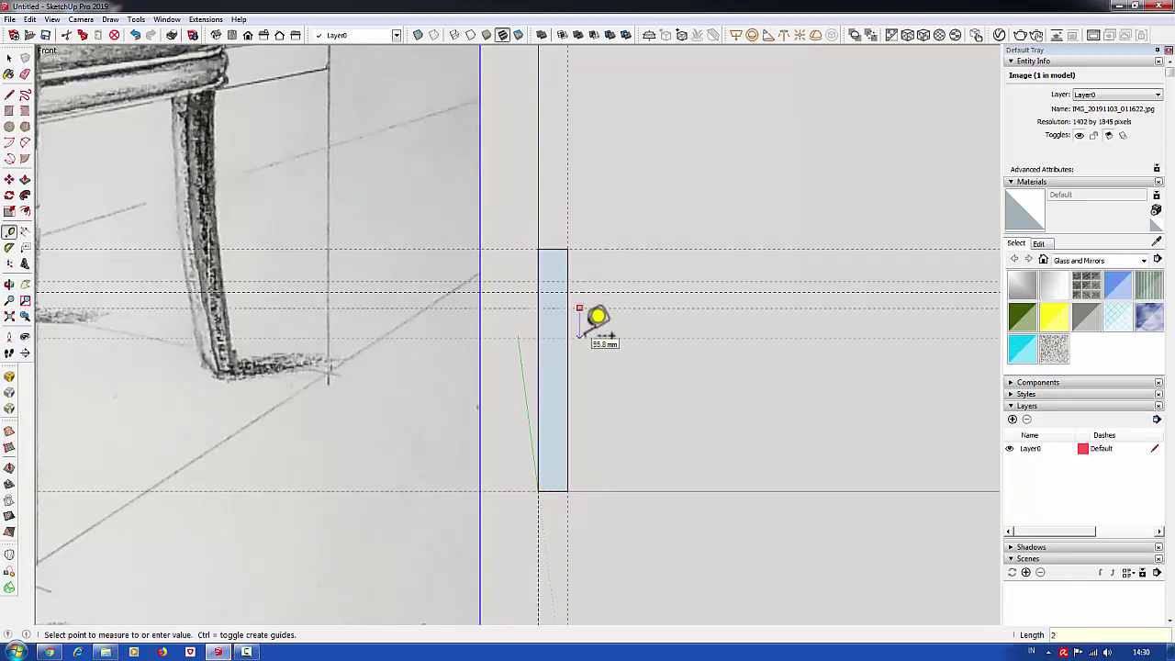
{"action": "key", "text": "Escape"}
{"action": "scroll", "coordinate": [661, 314], "scroll_direction": "down", "scroll_amount": 1}
{"action": "scroll", "coordinate": [594, 302], "scroll_direction": "up", "scroll_amount": 2}
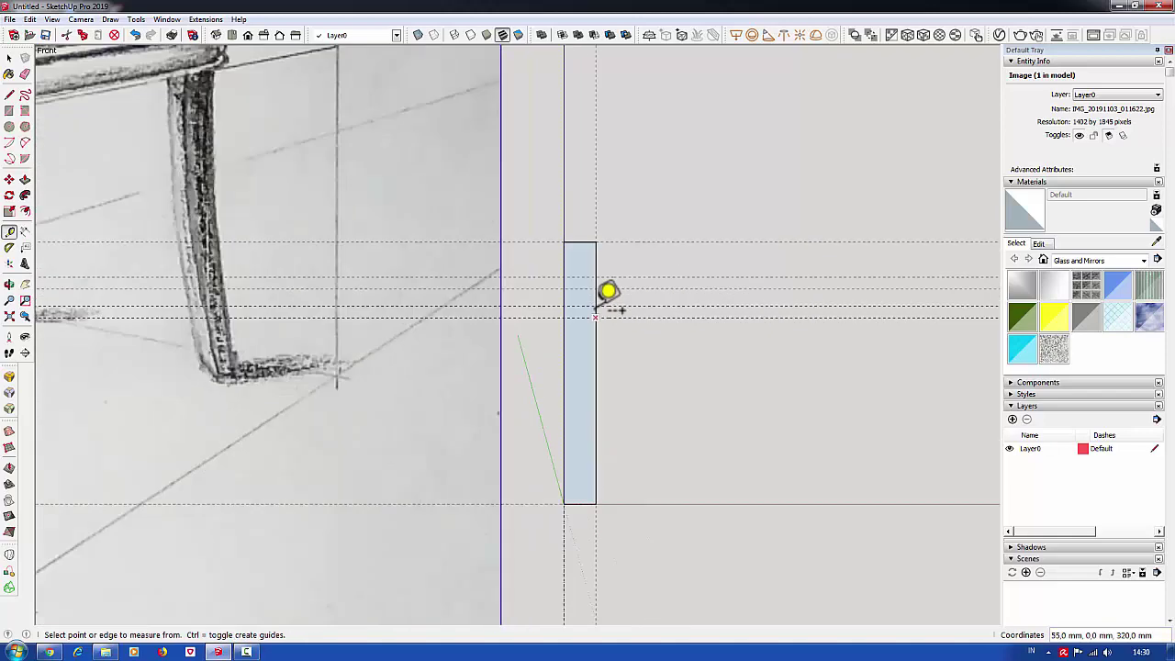
{"action": "scroll", "coordinate": [597, 294], "scroll_direction": "up", "scroll_amount": 2}
Add a depth guide inside the rectangle and begin a line from its top corner.
{"action": "left_click", "coordinate": [599, 279]}
{"action": "scroll", "coordinate": [606, 289], "scroll_direction": "up", "scroll_amount": 1}
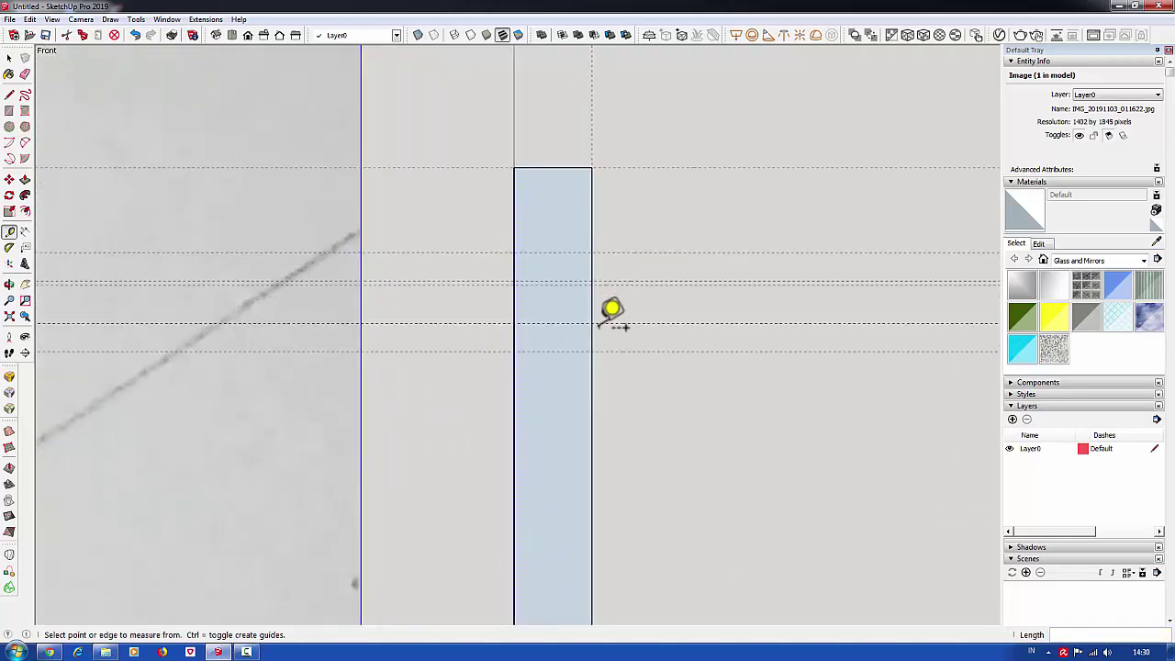
{"action": "left_click", "coordinate": [600, 298]}
{"action": "scroll", "coordinate": [593, 281], "scroll_direction": "up", "scroll_amount": 1}
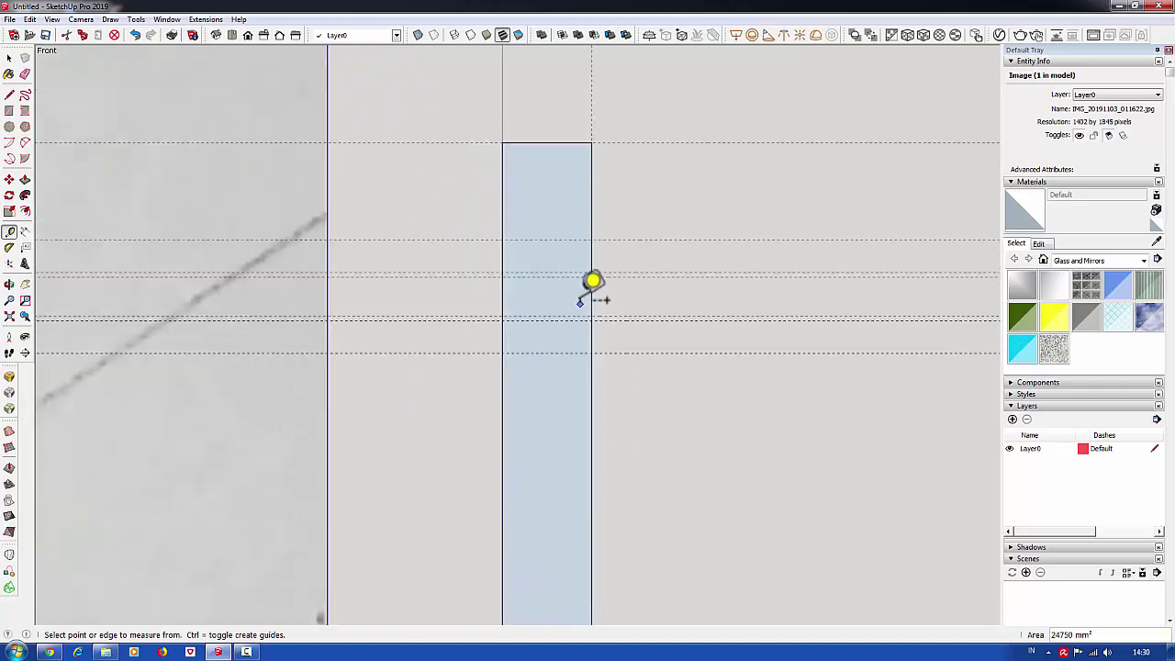
{"action": "scroll", "coordinate": [593, 281], "scroll_direction": "down", "scroll_amount": 1}
{"action": "key", "text": "l"}
{"action": "left_click", "coordinate": [550, 157]}
{"action": "scroll", "coordinate": [557, 247], "scroll_direction": "down", "scroll_amount": 3}
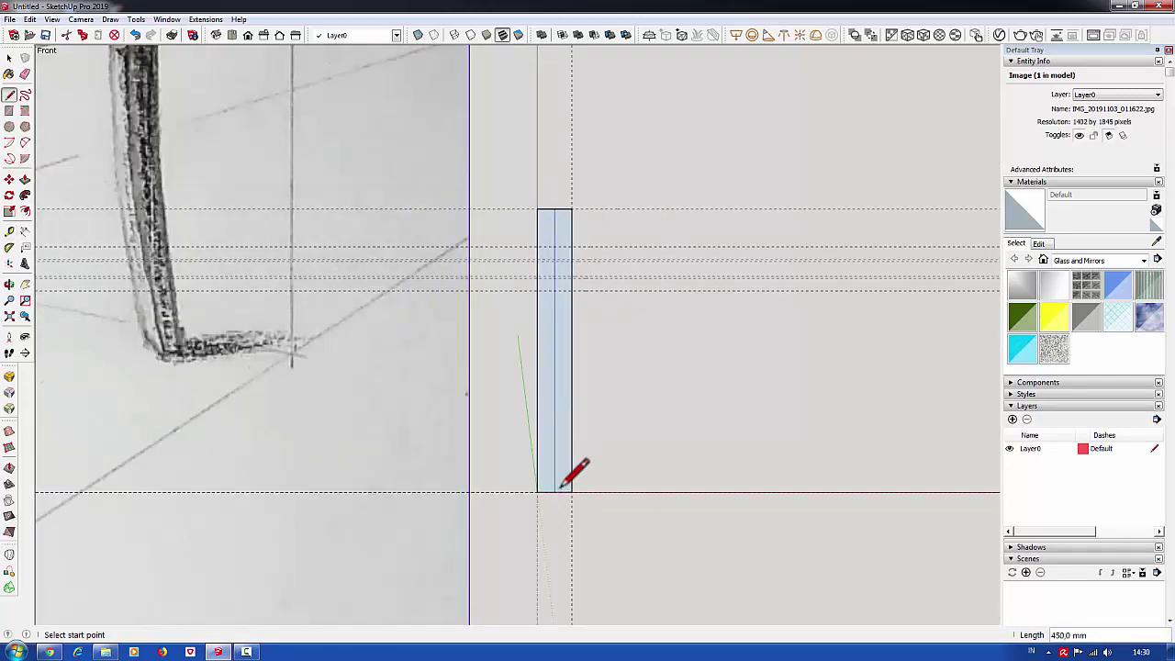
Draw the upper semicircular bead as a two-point arc on the leg edge.
{"action": "scroll", "coordinate": [555, 254], "scroll_direction": "up", "scroll_amount": 2}
{"action": "scroll", "coordinate": [608, 255], "scroll_direction": "up", "scroll_amount": 2}
{"action": "scroll", "coordinate": [613, 262], "scroll_direction": "up", "scroll_amount": 1}
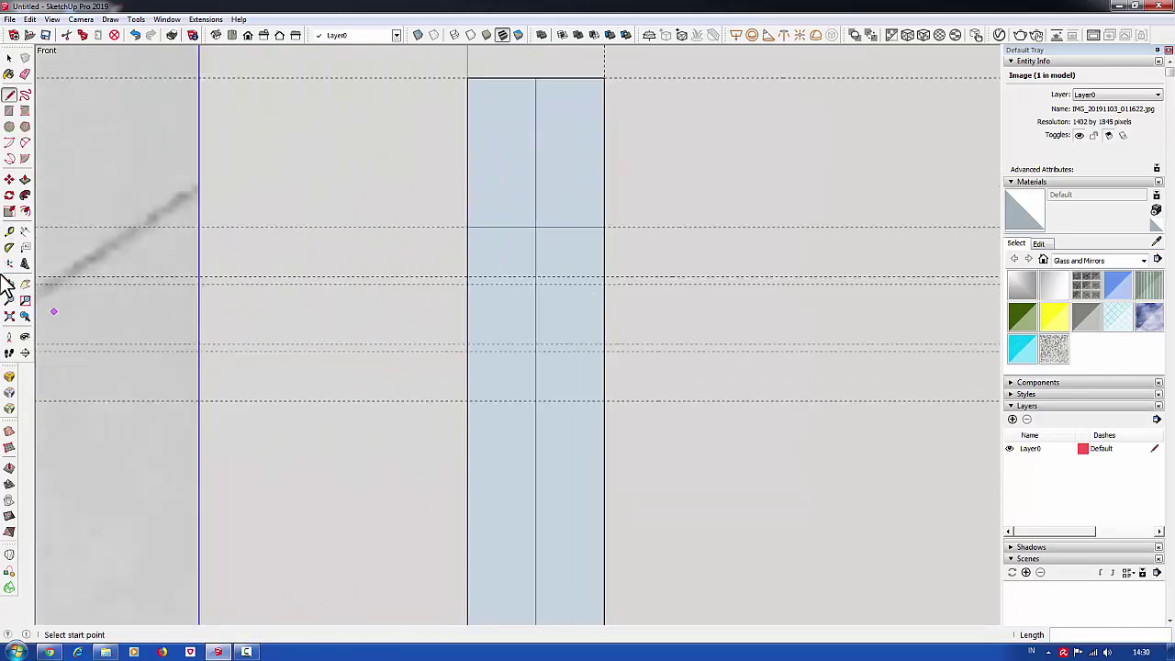
{"action": "key", "text": "t"}
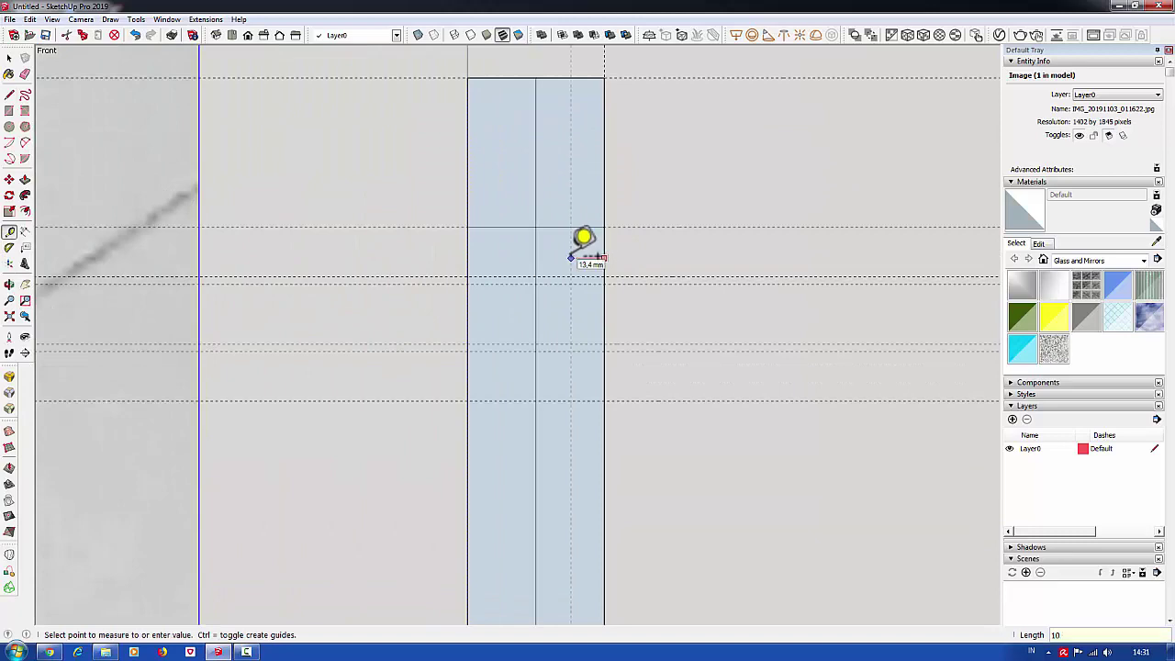
{"action": "scroll", "coordinate": [584, 239], "scroll_direction": "up", "scroll_amount": 2}
{"action": "scroll", "coordinate": [582, 241], "scroll_direction": "up", "scroll_amount": 1}
{"action": "key", "text": "a"}
{"action": "left_click", "coordinate": [583, 215]}
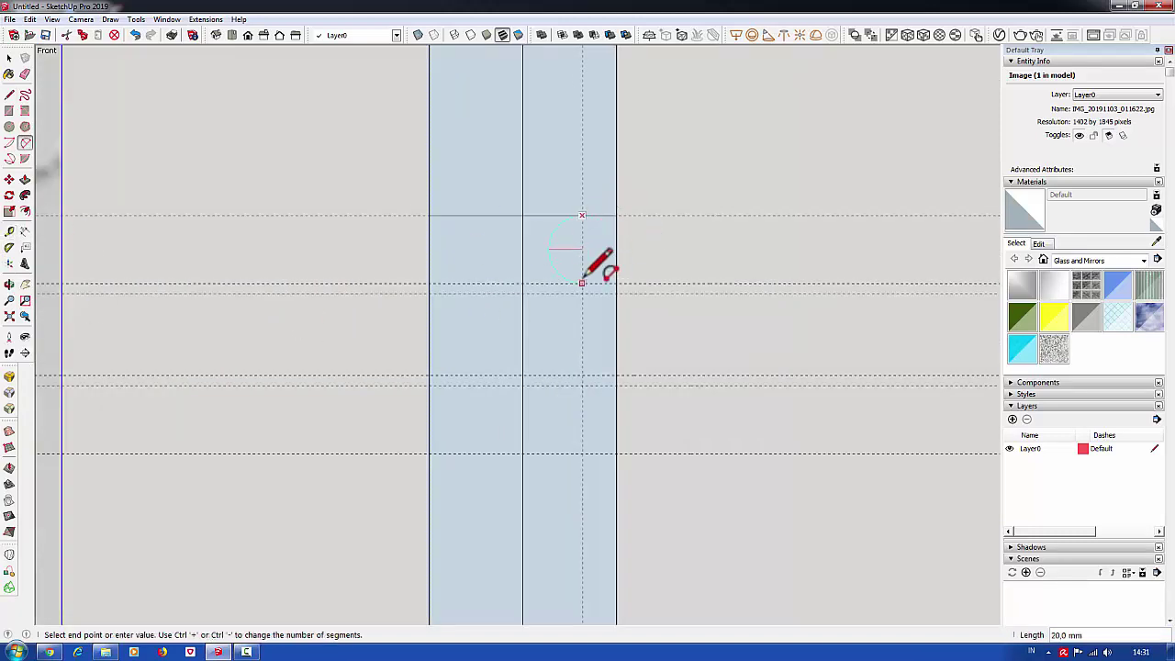
{"action": "left_click", "coordinate": [582, 282]}
{"action": "scroll", "coordinate": [587, 275], "scroll_direction": "up", "scroll_amount": 1}
{"action": "left_click", "coordinate": [624, 243]}
{"action": "scroll", "coordinate": [593, 285], "scroll_direction": "up", "scroll_amount": 1}
Draw a vertical line down the leg edge below the upper bead.
{"action": "key", "text": "l"}
{"action": "scroll", "coordinate": [592, 286], "scroll_direction": "up", "scroll_amount": 1}
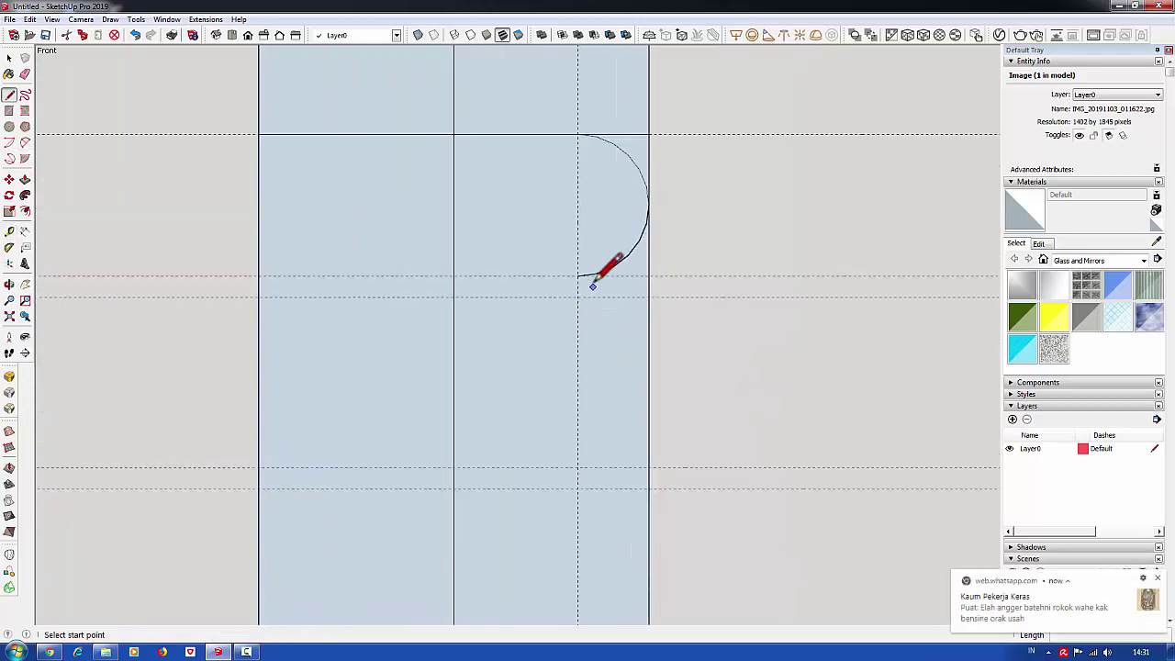
{"action": "left_click", "coordinate": [600, 468]}
{"action": "scroll", "coordinate": [584, 265], "scroll_direction": "down", "scroll_amount": 1}
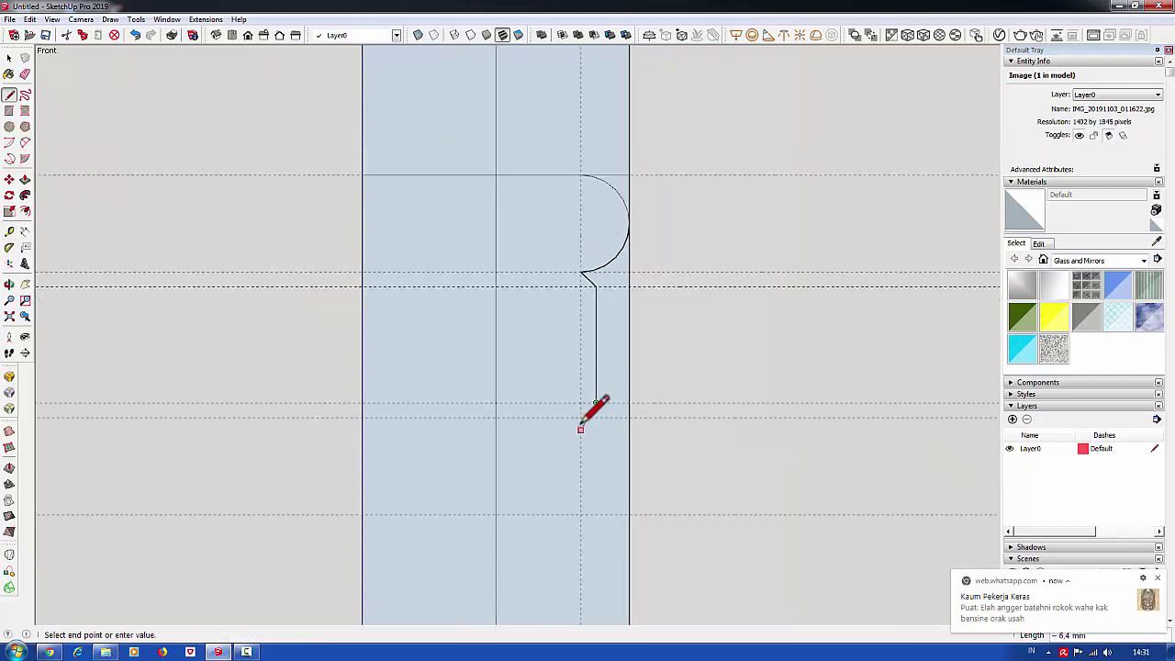
{"action": "scroll", "coordinate": [574, 266], "scroll_direction": "down", "scroll_amount": 1}
Draw the lower semicircular bead as a second two-point arc.
{"action": "key", "text": "a"}
{"action": "left_click", "coordinate": [576, 347]}
{"action": "left_click", "coordinate": [577, 437]}
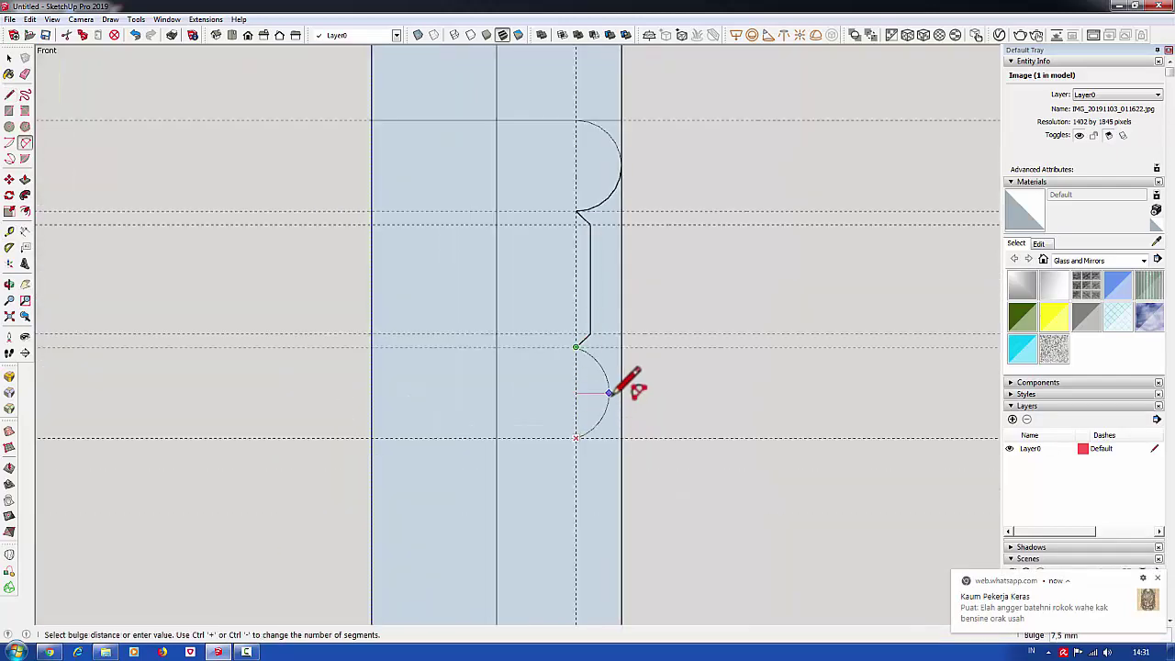
{"action": "left_click", "coordinate": [621, 392]}
{"action": "scroll", "coordinate": [578, 381], "scroll_direction": "down", "scroll_amount": 2}
{"action": "scroll", "coordinate": [593, 368], "scroll_direction": "down", "scroll_amount": 3}
{"action": "scroll", "coordinate": [595, 368], "scroll_direction": "down", "scroll_amount": 2}
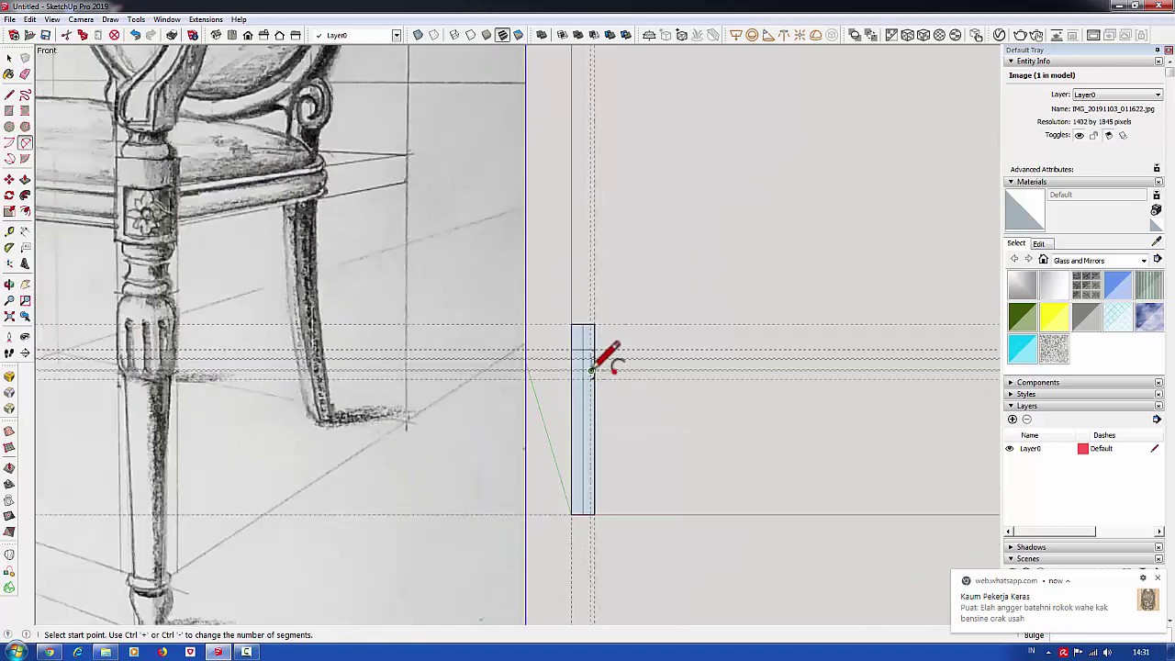
{"action": "scroll", "coordinate": [590, 370], "scroll_direction": "up", "scroll_amount": 3}
{"action": "scroll", "coordinate": [593, 349], "scroll_direction": "up", "scroll_amount": 3}
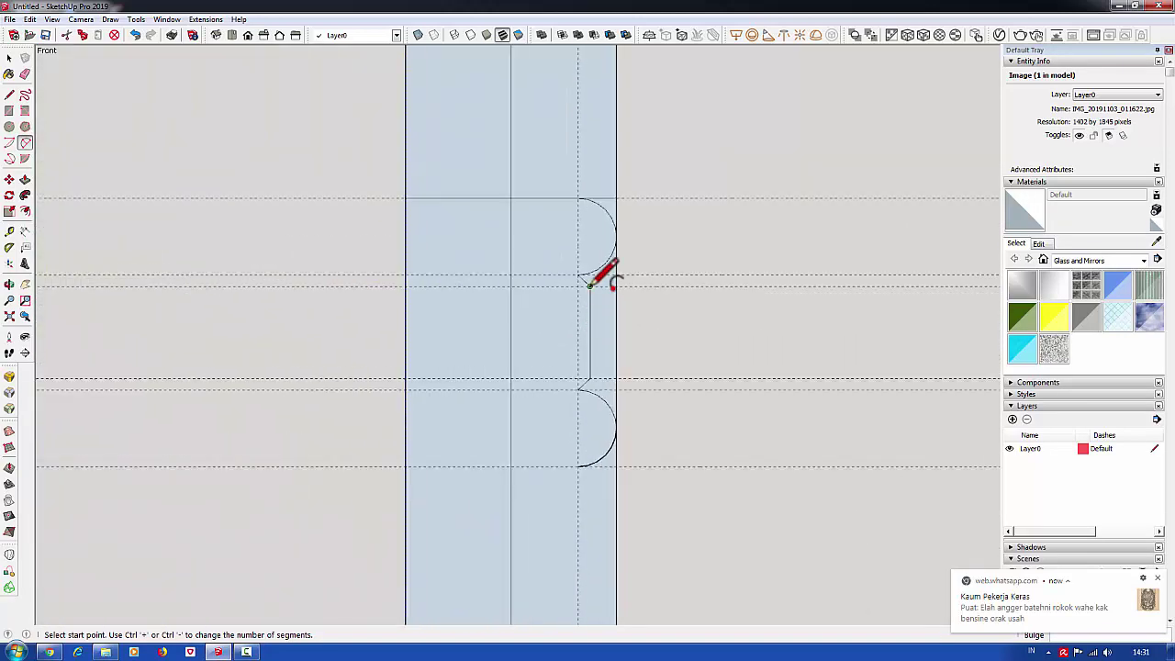
Join the two beads with a shallow connecting arc.
{"action": "left_click", "coordinate": [590, 285]}
{"action": "left_click", "coordinate": [589, 378]}
{"action": "scroll", "coordinate": [584, 321], "scroll_direction": "up", "scroll_amount": 2}
{"action": "scroll", "coordinate": [592, 317], "scroll_direction": "up", "scroll_amount": 2}
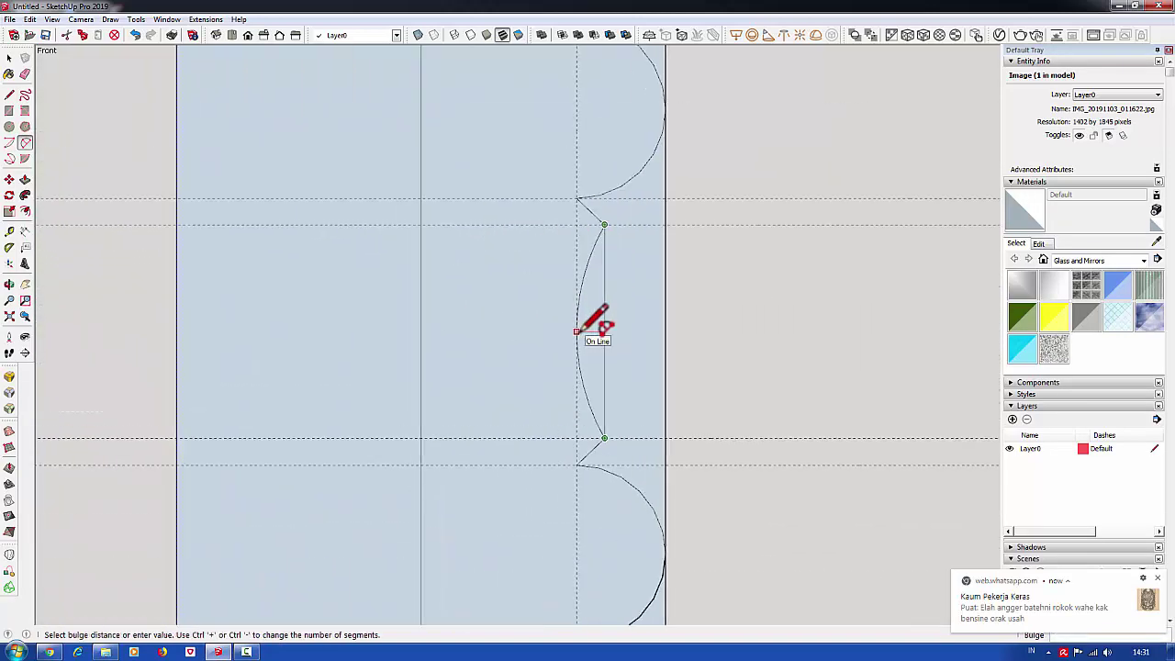
{"action": "left_click", "coordinate": [596, 312]}
{"action": "scroll", "coordinate": [684, 304], "scroll_direction": "down", "scroll_amount": 2}
{"action": "scroll", "coordinate": [673, 313], "scroll_direction": "down", "scroll_amount": 4}
{"action": "scroll", "coordinate": [656, 321], "scroll_direction": "down", "scroll_amount": 2}
{"action": "scroll", "coordinate": [661, 322], "scroll_direction": "up", "scroll_amount": 1}
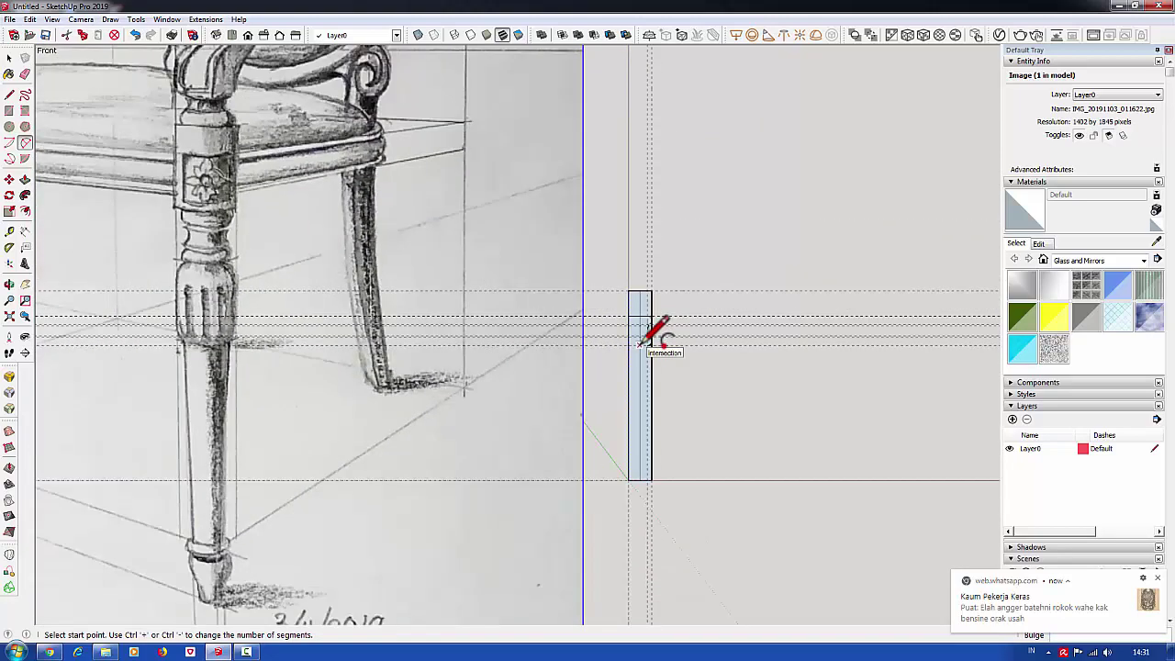
{"action": "scroll", "coordinate": [656, 328], "scroll_direction": "up", "scroll_amount": 3}
{"action": "scroll", "coordinate": [657, 310], "scroll_direction": "up", "scroll_amount": 3}
{"action": "scroll", "coordinate": [661, 306], "scroll_direction": "up", "scroll_amount": 1}
Select the shallow middle arc and nudge it slightly into place.
{"action": "key", "text": "m"}
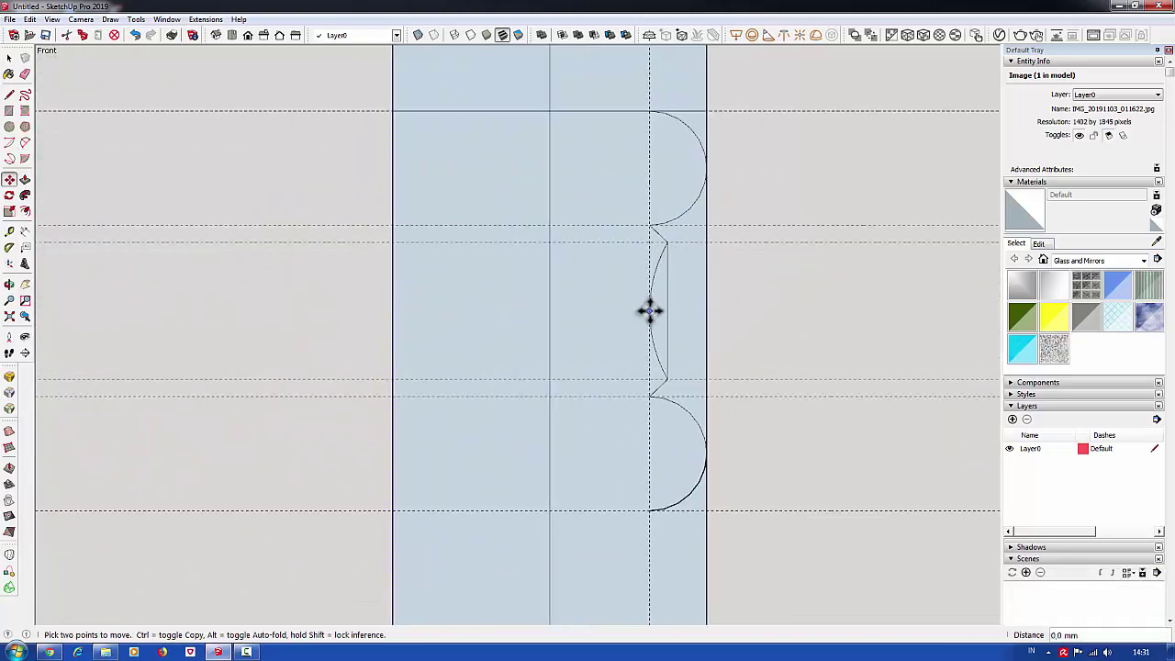
{"action": "key", "text": "space"}
{"action": "scroll", "coordinate": [656, 340], "scroll_direction": "down", "scroll_amount": 2}
{"action": "scroll", "coordinate": [653, 318], "scroll_direction": "up", "scroll_amount": 1}
{"action": "key", "text": "m"}
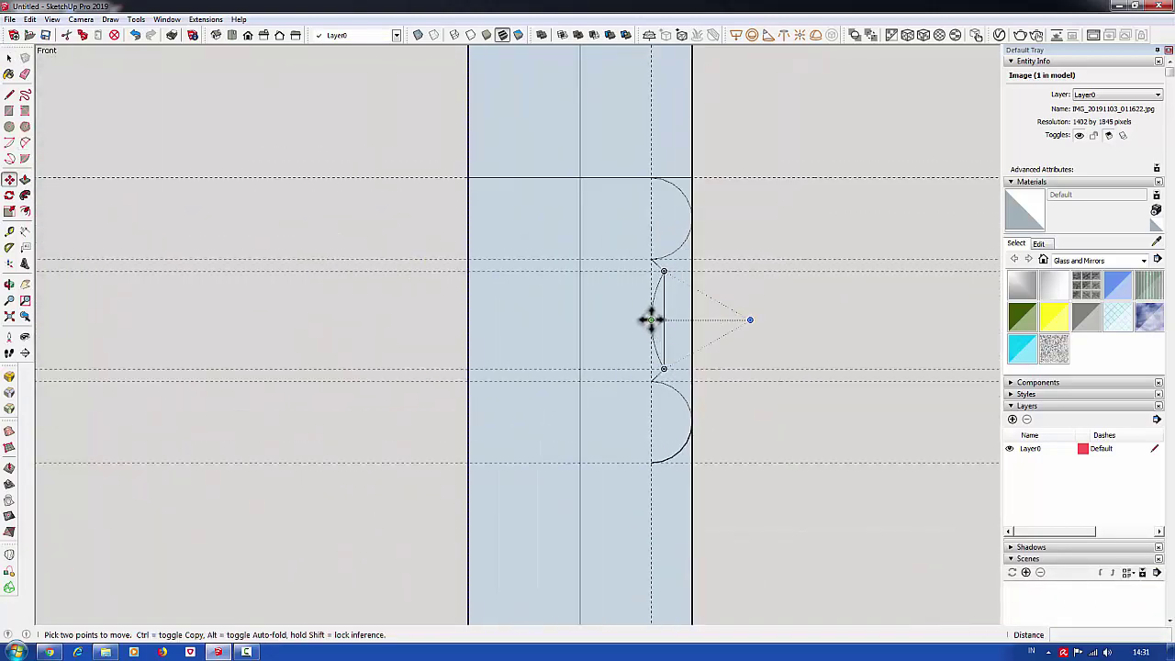
{"action": "scroll", "coordinate": [652, 319], "scroll_direction": "down", "scroll_amount": 2}
{"action": "key", "text": "space"}
{"action": "left_click", "coordinate": [690, 337]}
{"action": "scroll", "coordinate": [653, 341], "scroll_direction": "up", "scroll_amount": 3}
{"action": "scroll", "coordinate": [643, 307], "scroll_direction": "up", "scroll_amount": 1}
{"action": "key", "text": "m"}
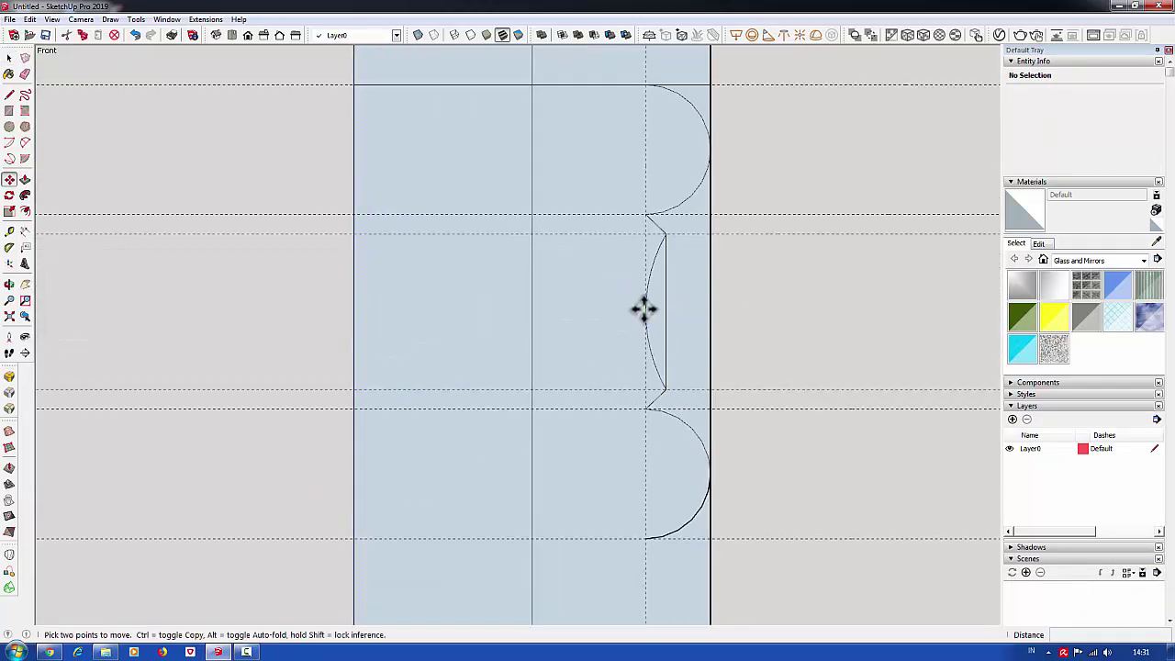
{"action": "left_click", "coordinate": [643, 307]}
Draw a two-point arc just below the lower bead of the leg profile.
{"action": "scroll", "coordinate": [647, 321], "scroll_direction": "down", "scroll_amount": 1}
{"action": "key", "text": "e"}
{"action": "scroll", "coordinate": [650, 324], "scroll_direction": "down", "scroll_amount": 1}
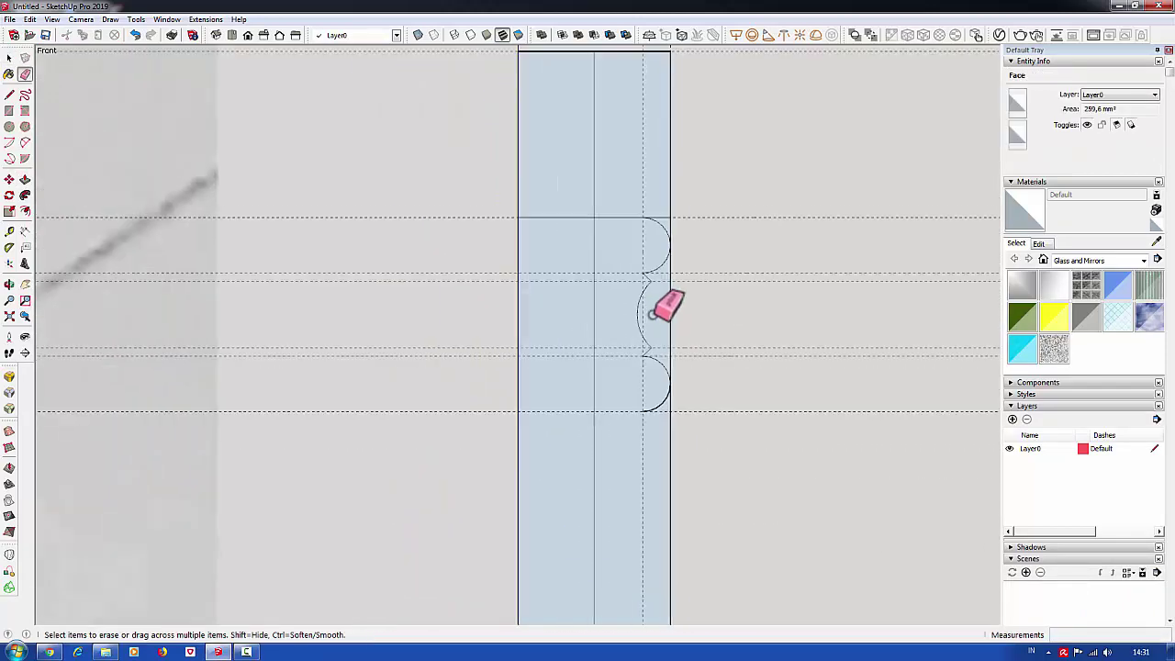
{"action": "scroll", "coordinate": [680, 335], "scroll_direction": "down", "scroll_amount": 2}
{"action": "scroll", "coordinate": [651, 278], "scroll_direction": "down", "scroll_amount": 2}
{"action": "scroll", "coordinate": [661, 273], "scroll_direction": "down", "scroll_amount": 1}
{"action": "scroll", "coordinate": [669, 279], "scroll_direction": "down", "scroll_amount": 1}
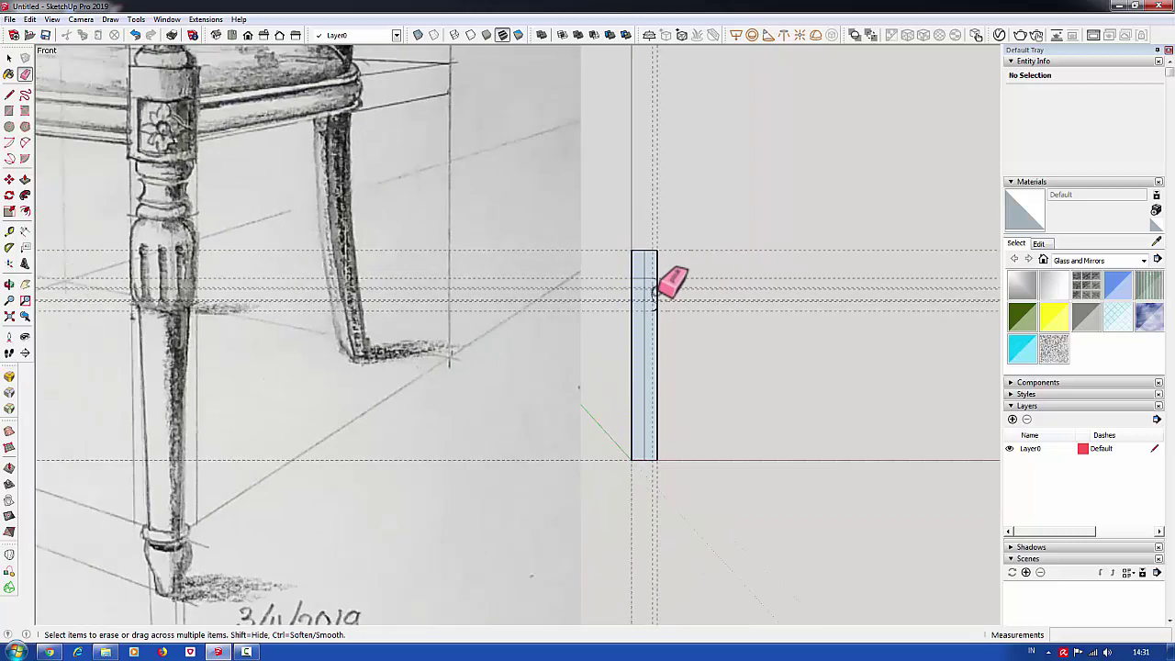
{"action": "scroll", "coordinate": [654, 319], "scroll_direction": "up", "scroll_amount": 1}
{"action": "scroll", "coordinate": [659, 312], "scroll_direction": "up", "scroll_amount": 1}
{"action": "scroll", "coordinate": [663, 276], "scroll_direction": "up", "scroll_amount": 1}
{"action": "key", "text": "a"}
{"action": "left_click", "coordinate": [648, 265]}
{"action": "scroll", "coordinate": [675, 303], "scroll_direction": "up", "scroll_amount": 1}
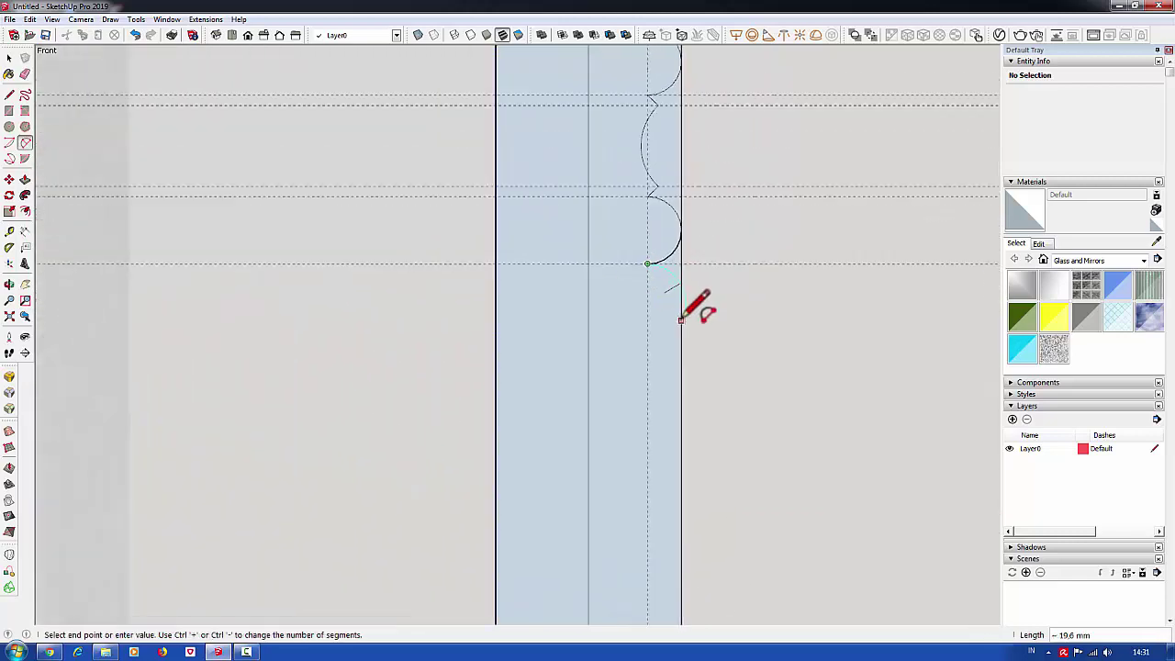
{"action": "left_click", "coordinate": [681, 295]}
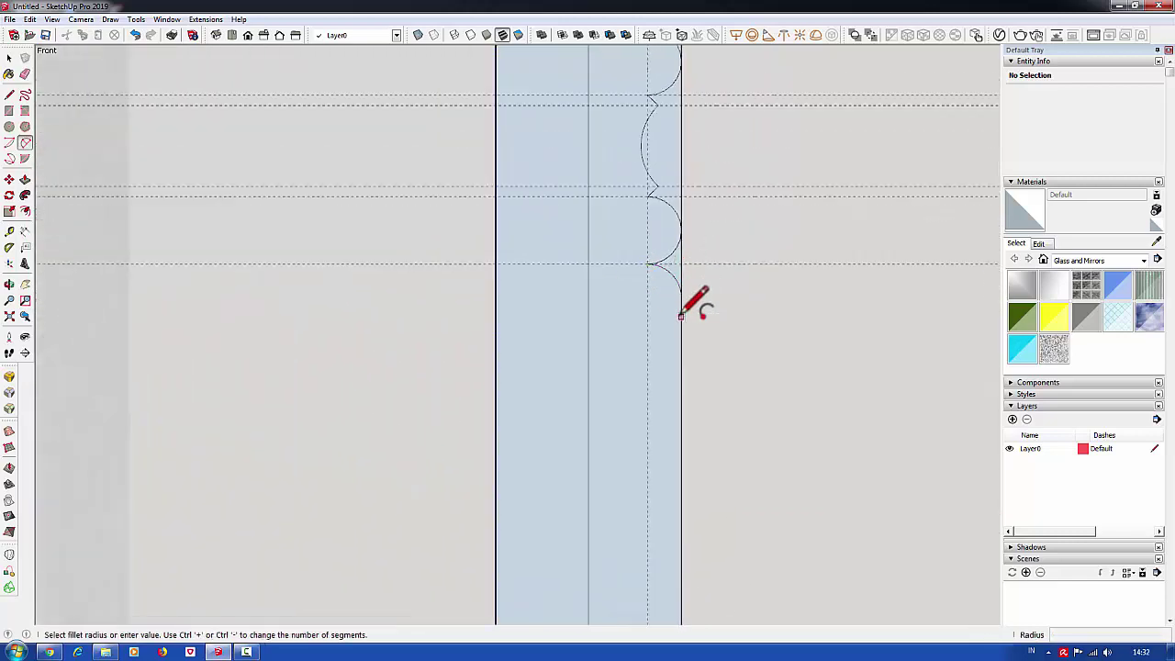
{"action": "left_click", "coordinate": [695, 302]}
Draw a taper line from the guide intersection up to the bead's endpoint.
{"action": "key", "text": "l"}
{"action": "left_click", "coordinate": [695, 270]}
{"action": "scroll", "coordinate": [684, 270], "scroll_direction": "down", "scroll_amount": 1}
{"action": "scroll", "coordinate": [671, 274], "scroll_direction": "down", "scroll_amount": 2}
{"action": "scroll", "coordinate": [675, 268], "scroll_direction": "down", "scroll_amount": 1}
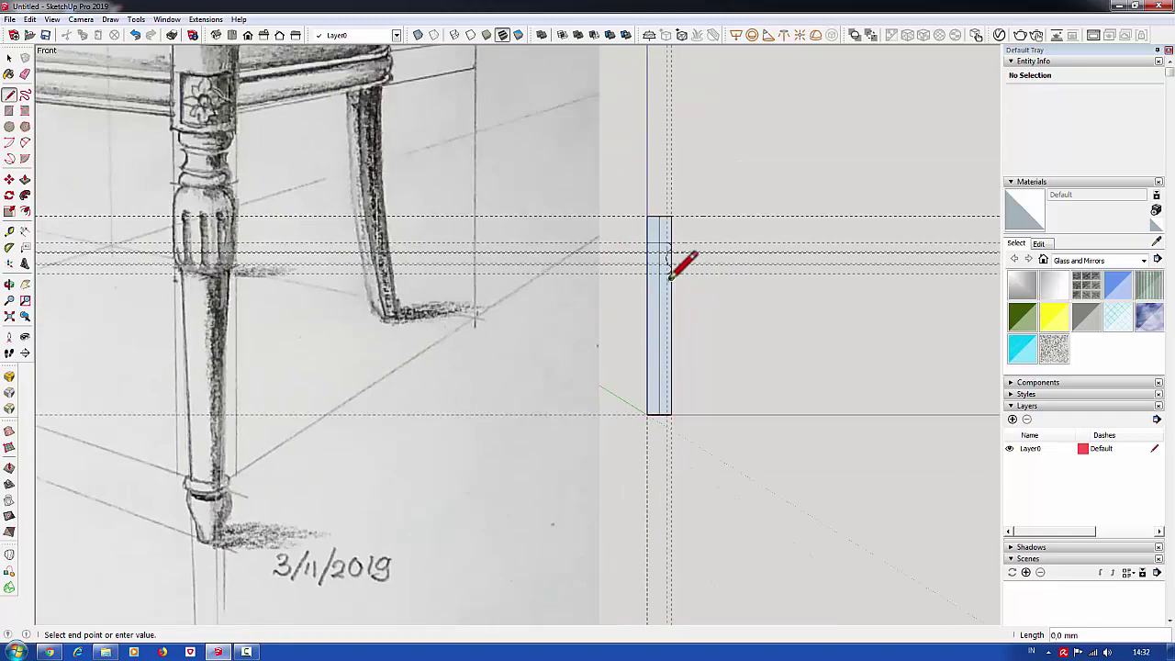
{"action": "scroll", "coordinate": [680, 266], "scroll_direction": "down", "scroll_amount": 1}
{"action": "key", "text": "t"}
{"action": "scroll", "coordinate": [692, 260], "scroll_direction": "up", "scroll_amount": 1}
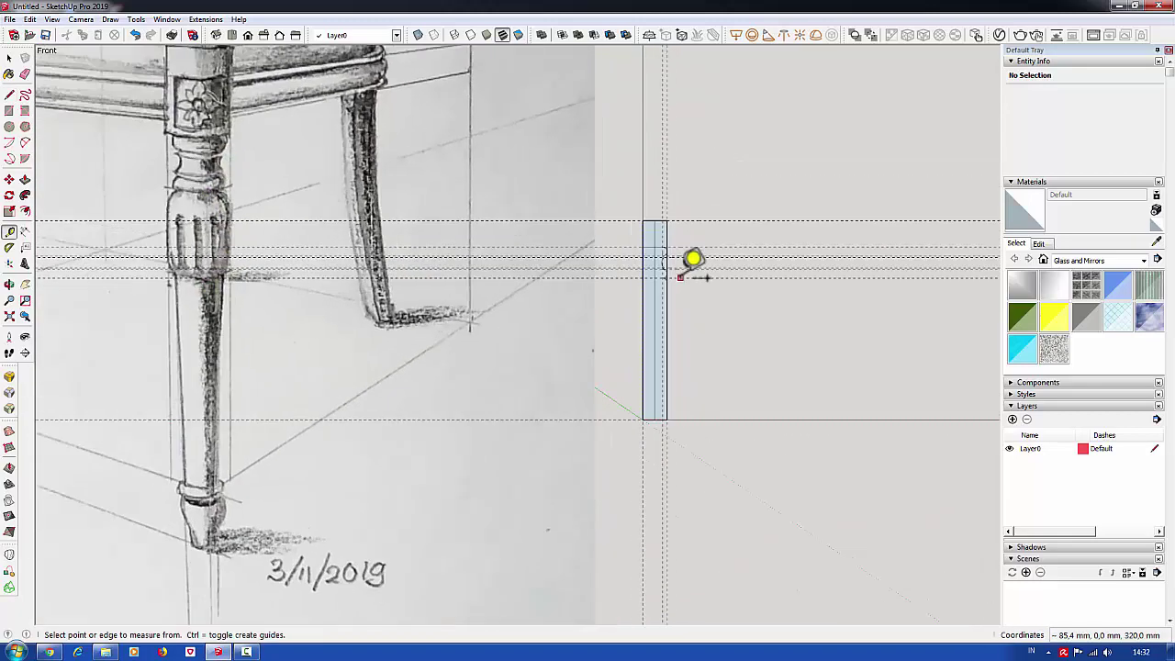
{"action": "scroll", "coordinate": [692, 267], "scroll_direction": "up", "scroll_amount": 1}
{"action": "left_click", "coordinate": [690, 275]}
{"action": "type", "text": "60"}
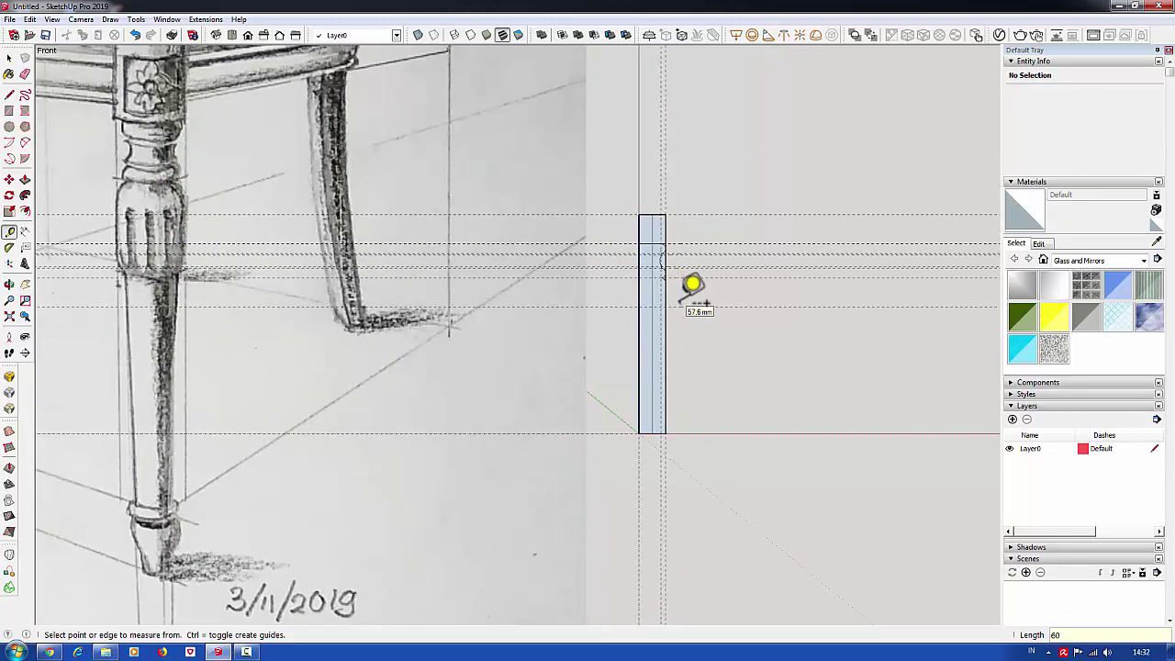
{"action": "scroll", "coordinate": [698, 288], "scroll_direction": "up", "scroll_amount": 2}
{"action": "scroll", "coordinate": [703, 292], "scroll_direction": "down", "scroll_amount": 2}
{"action": "scroll", "coordinate": [700, 294], "scroll_direction": "up", "scroll_amount": 1}
{"action": "scroll", "coordinate": [684, 290], "scroll_direction": "up", "scroll_amount": 3}
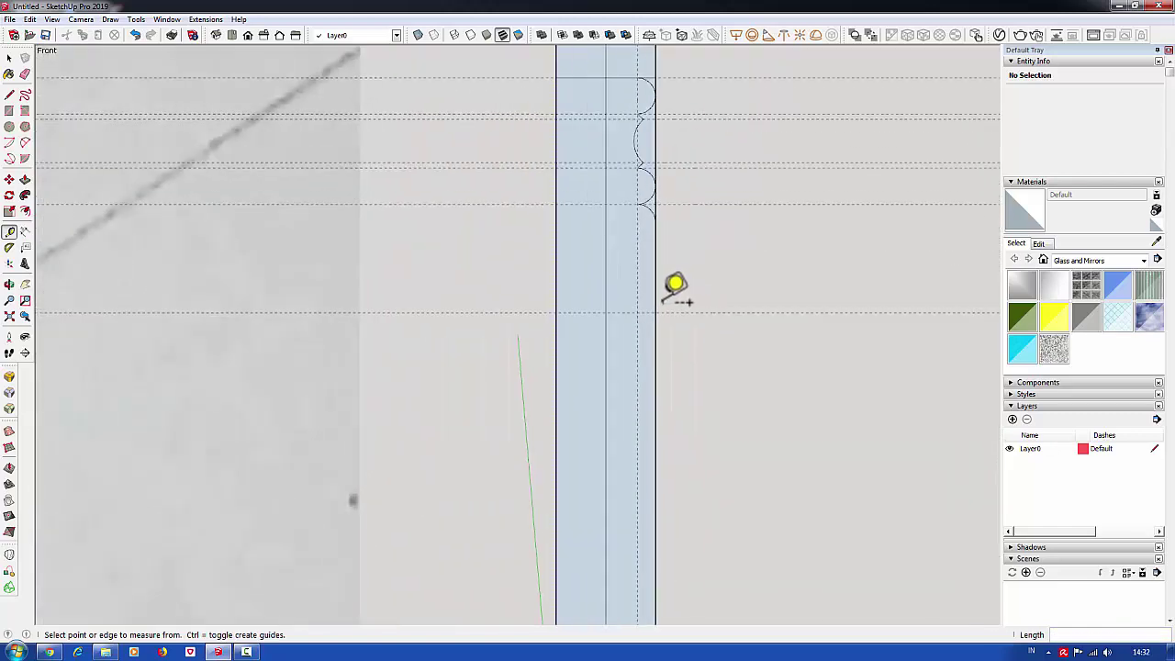
{"action": "scroll", "coordinate": [643, 308], "scroll_direction": "up", "scroll_amount": 2}
{"action": "key", "text": "l"}
{"action": "left_click", "coordinate": [634, 311]}
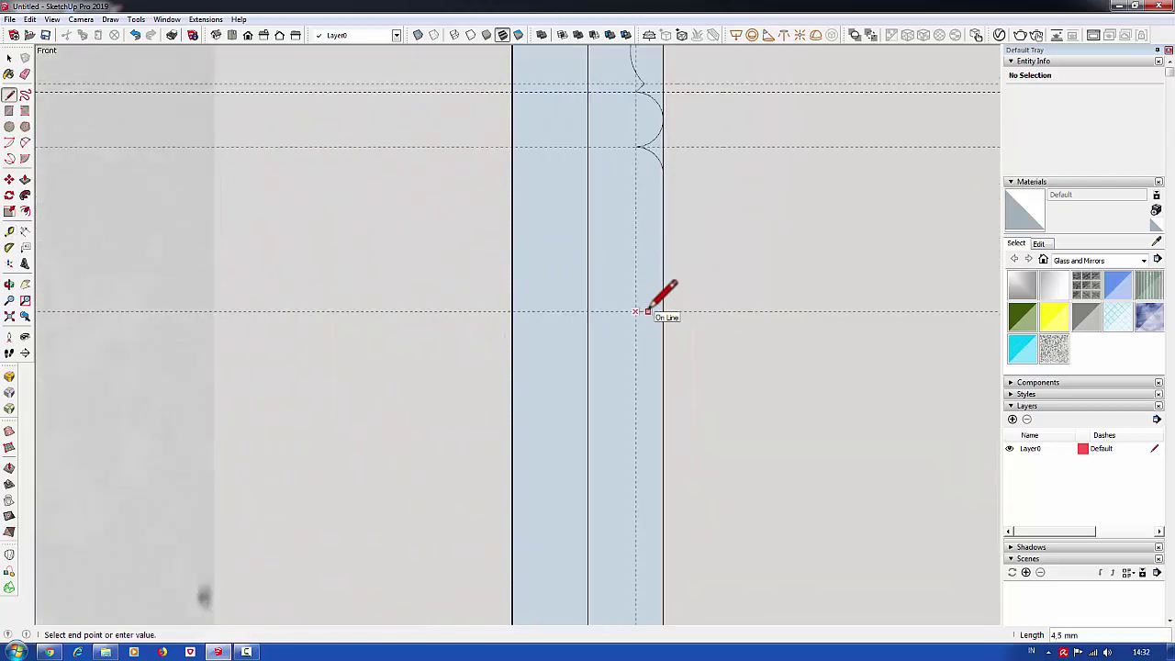
{"action": "left_click", "coordinate": [659, 203]}
Move the taper line's endpoint 3 mm over and start a new line there.
{"action": "scroll", "coordinate": [663, 243], "scroll_direction": "down", "scroll_amount": 3}
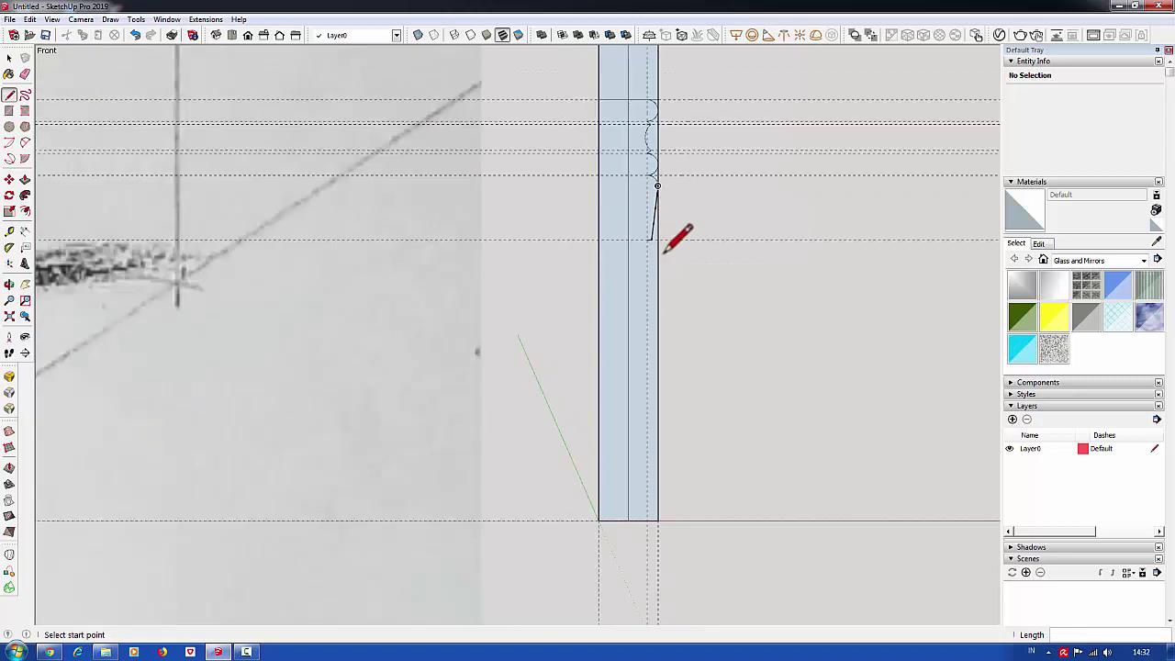
{"action": "scroll", "coordinate": [651, 240], "scroll_direction": "up", "scroll_amount": 4}
{"action": "scroll", "coordinate": [648, 240], "scroll_direction": "up", "scroll_amount": 2}
{"action": "key", "text": "m"}
{"action": "left_click", "coordinate": [645, 226]}
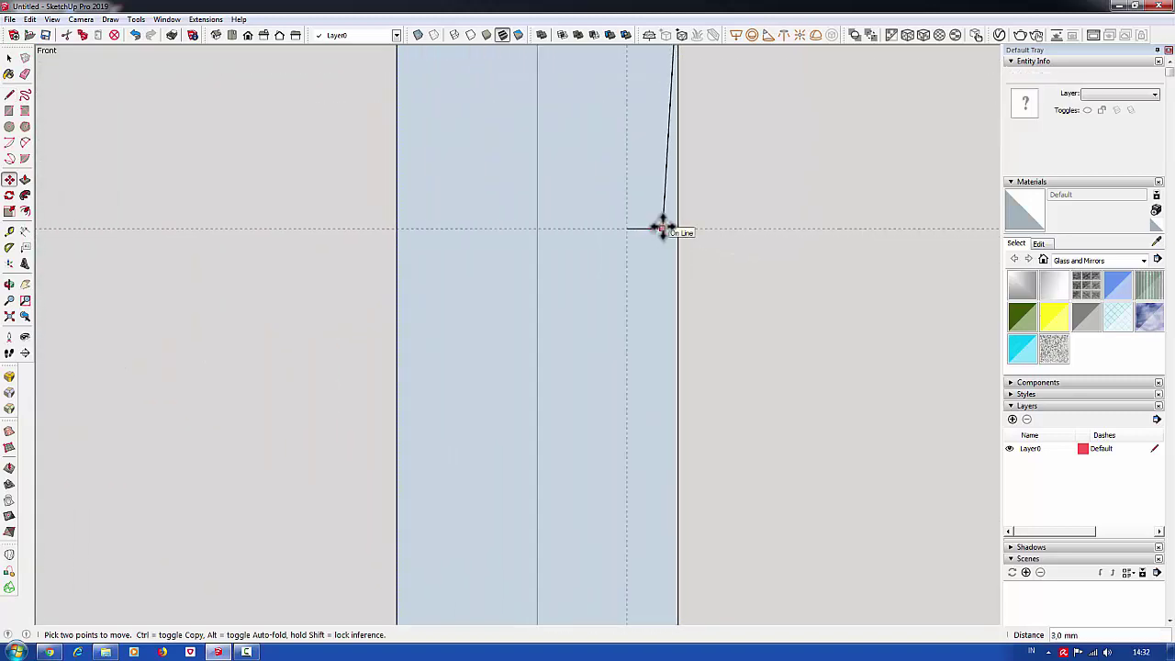
{"action": "left_click", "coordinate": [653, 240]}
{"action": "key", "text": "l"}
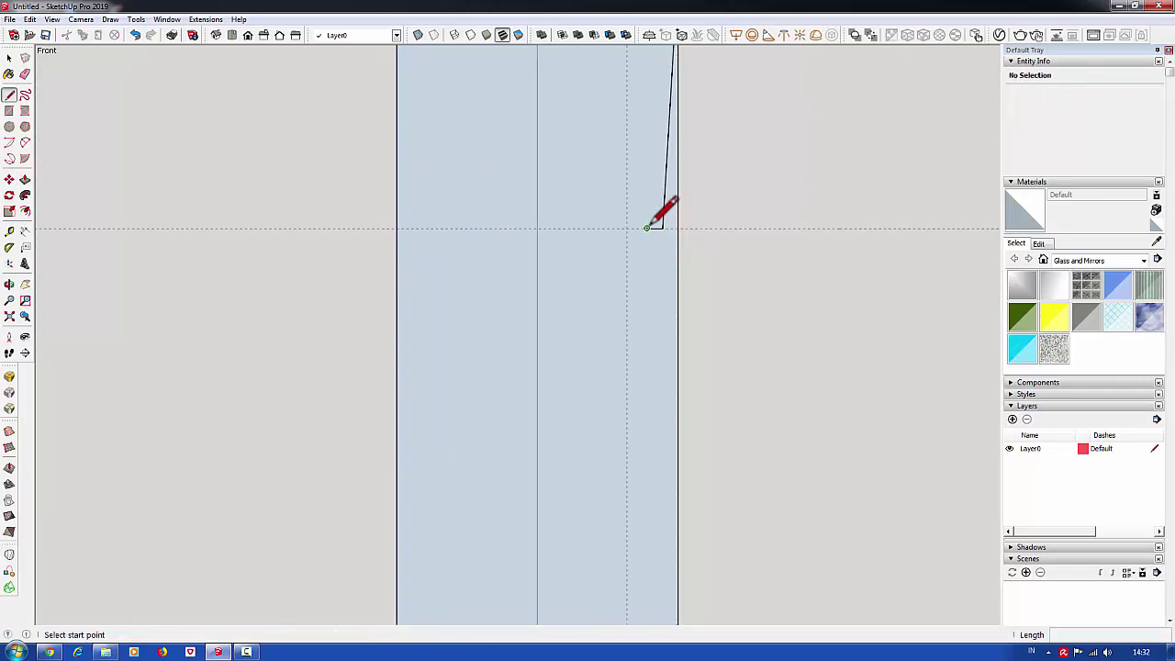
{"action": "scroll", "coordinate": [654, 230], "scroll_direction": "down", "scroll_amount": 2}
{"action": "left_click", "coordinate": [647, 246]}
{"action": "scroll", "coordinate": [659, 271], "scroll_direction": "down", "scroll_amount": 3}
{"action": "key", "text": "e"}
{"action": "scroll", "coordinate": [661, 262], "scroll_direction": "up", "scroll_amount": 1}
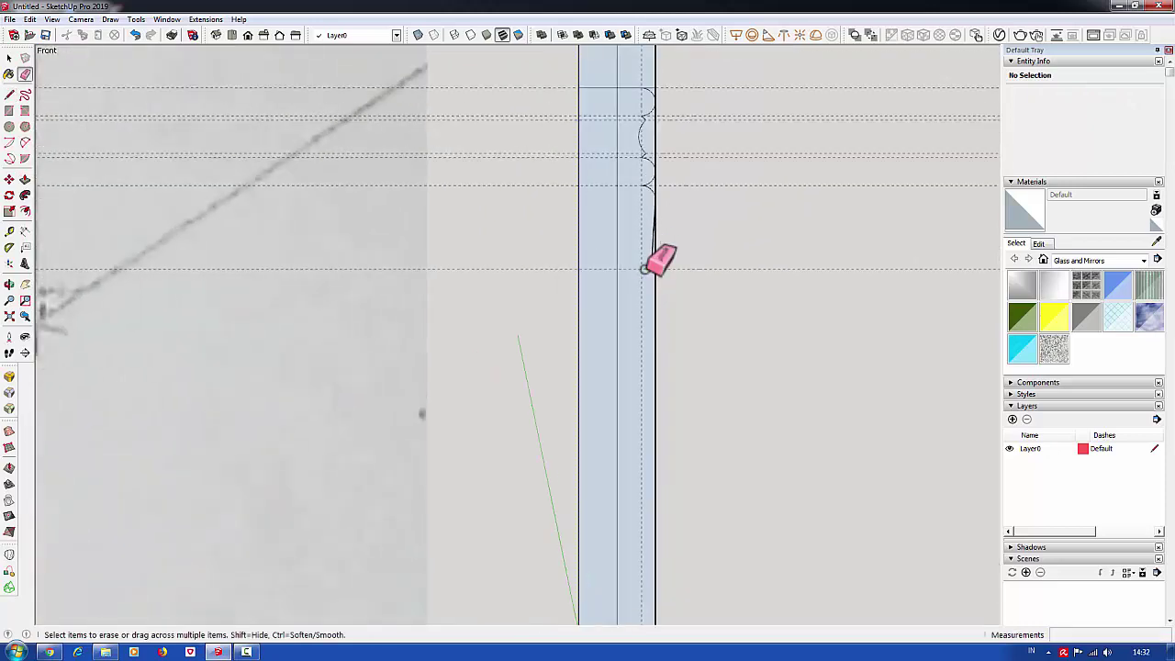
{"action": "scroll", "coordinate": [661, 261], "scroll_direction": "up", "scroll_amount": 2}
{"action": "scroll", "coordinate": [657, 285], "scroll_direction": "up", "scroll_amount": 1}
{"action": "key", "text": "space"}
{"action": "scroll", "coordinate": [654, 303], "scroll_direction": "down", "scroll_amount": 3}
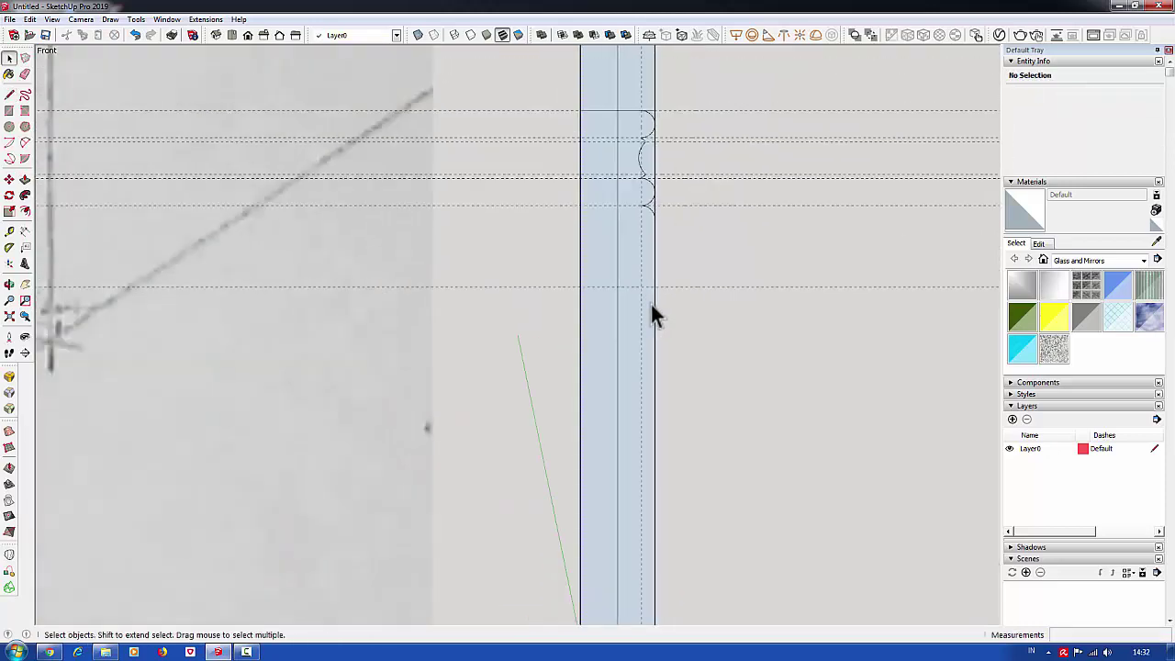
Add a guide 4.9 mm in and run the long taper line to the leg bottom.
{"action": "key", "text": "t"}
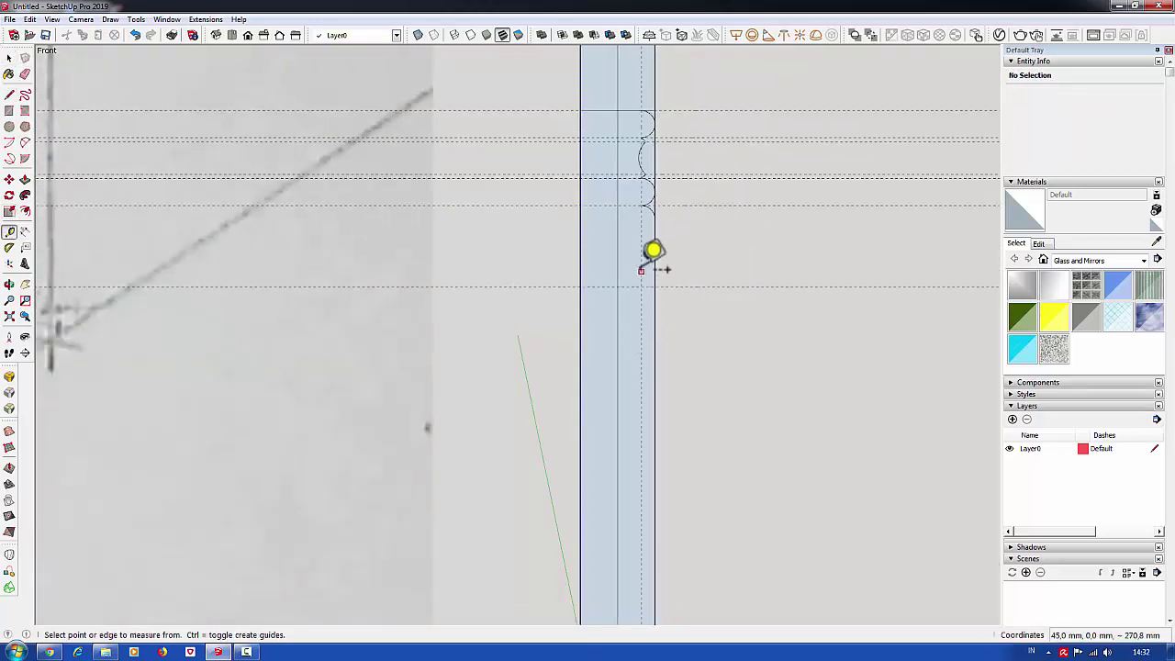
{"action": "scroll", "coordinate": [661, 276], "scroll_direction": "down", "scroll_amount": 2}
{"action": "left_click", "coordinate": [659, 302]}
{"action": "scroll", "coordinate": [659, 301], "scroll_direction": "up", "scroll_amount": 2}
{"action": "scroll", "coordinate": [647, 281], "scroll_direction": "up", "scroll_amount": 2}
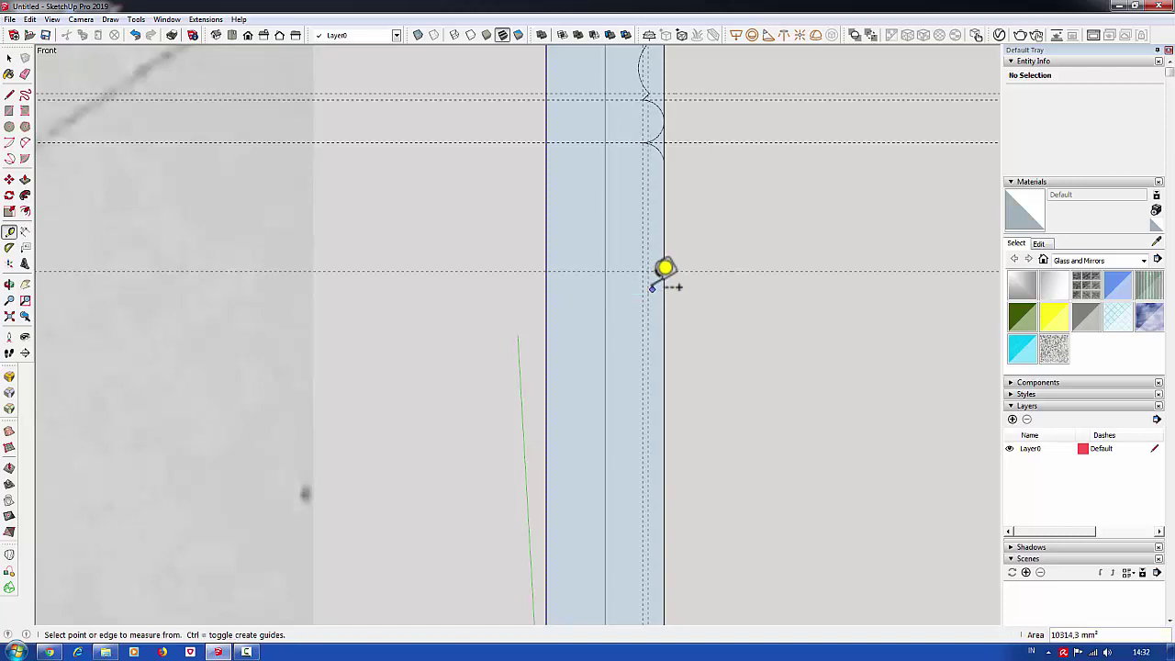
{"action": "scroll", "coordinate": [652, 287], "scroll_direction": "up", "scroll_amount": 1}
{"action": "left_click", "coordinate": [646, 273]}
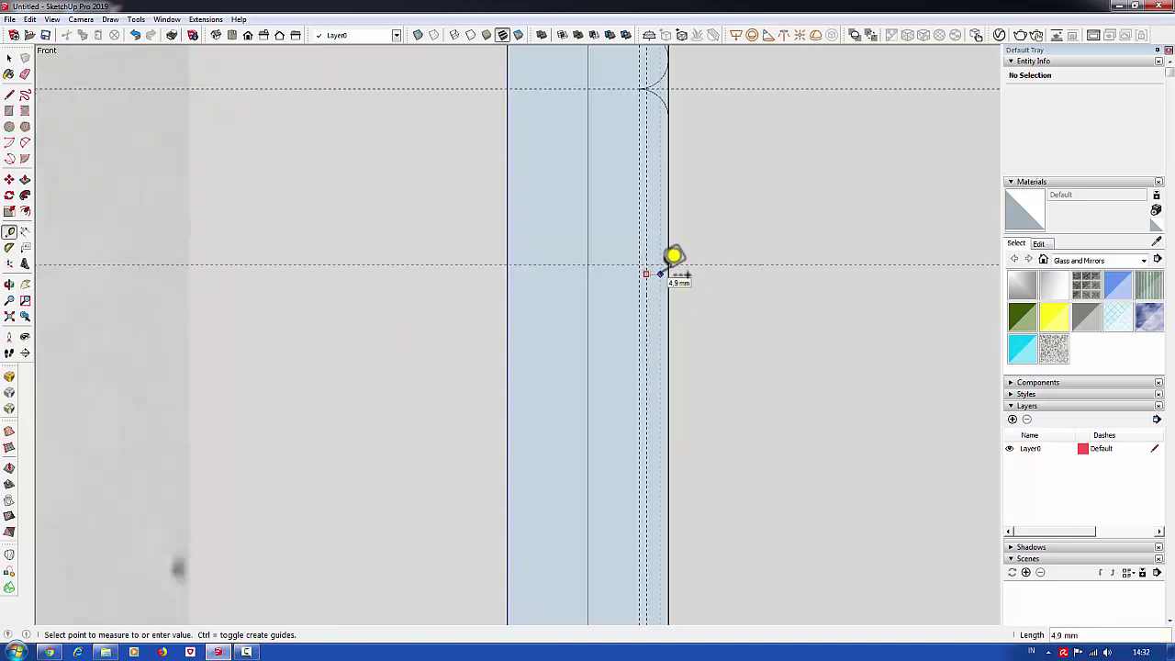
{"action": "key", "text": "l"}
{"action": "left_click", "coordinate": [655, 264]}
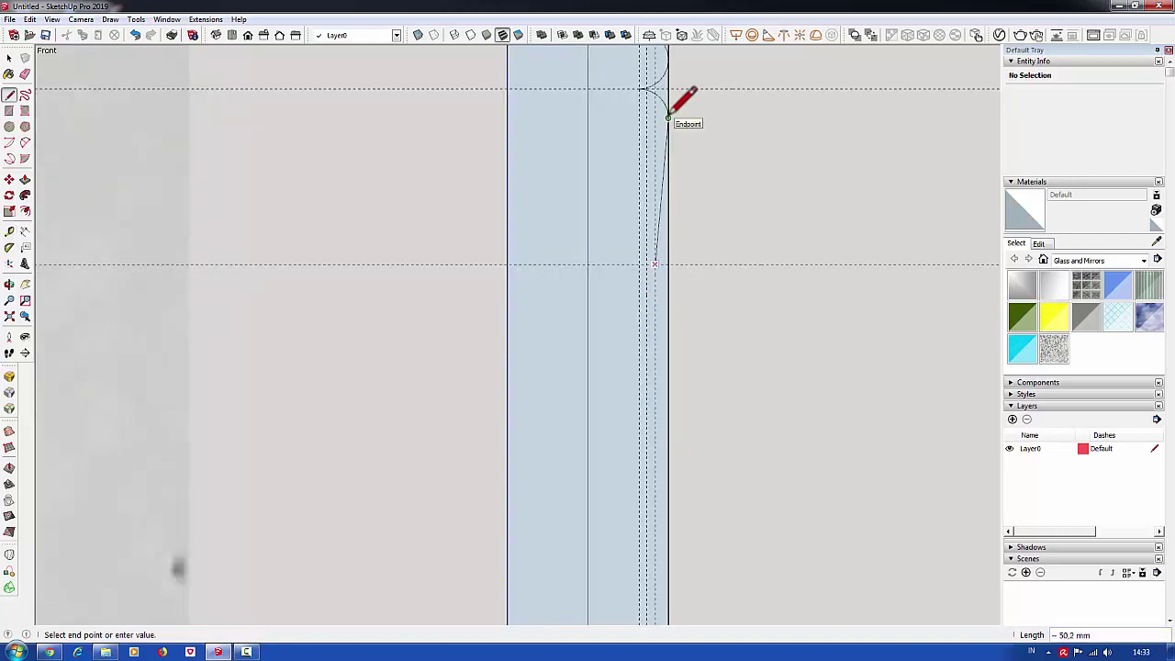
{"action": "scroll", "coordinate": [653, 165], "scroll_direction": "down", "scroll_amount": 3}
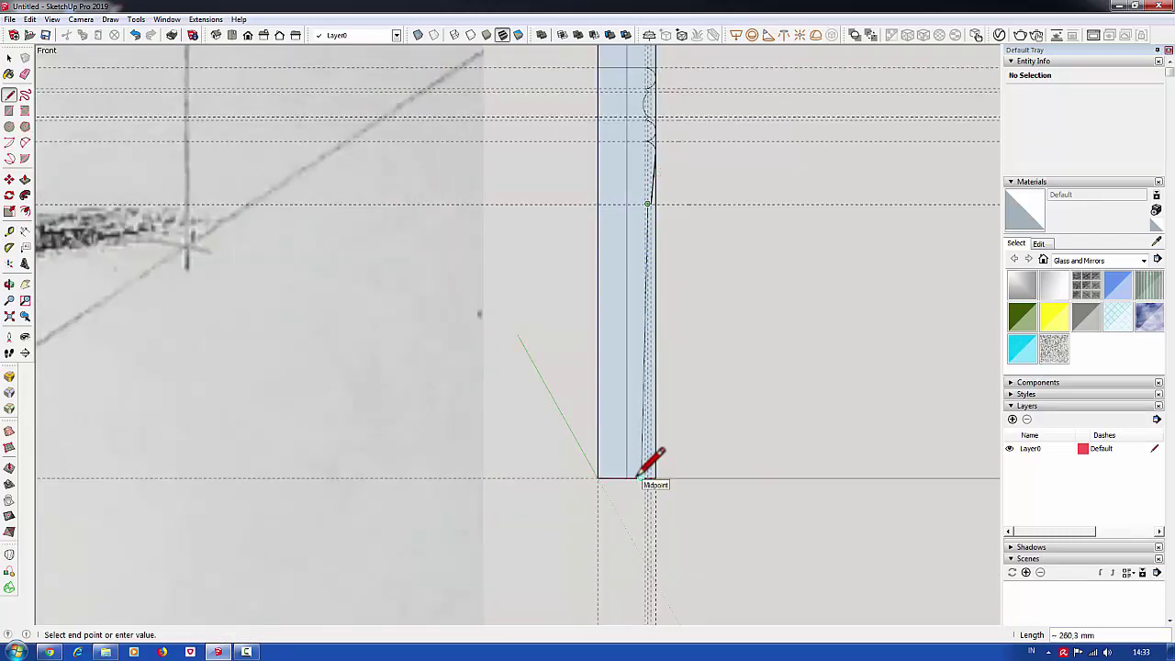
{"action": "scroll", "coordinate": [641, 477], "scroll_direction": "up", "scroll_amount": 2}
{"action": "left_click", "coordinate": [636, 477]}
Place a guide 12 mm from the leg's bottom edge.
{"action": "left_click", "coordinate": [9, 231]}
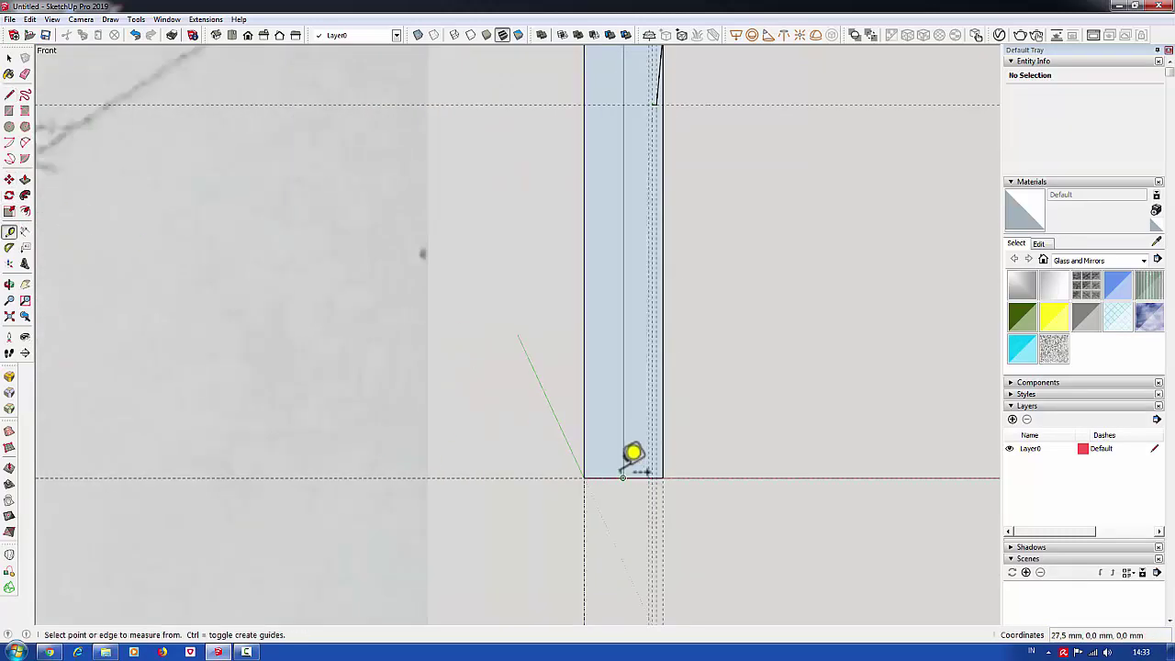
{"action": "scroll", "coordinate": [622, 477], "scroll_direction": "up", "scroll_amount": 1}
{"action": "left_click", "coordinate": [622, 477]}
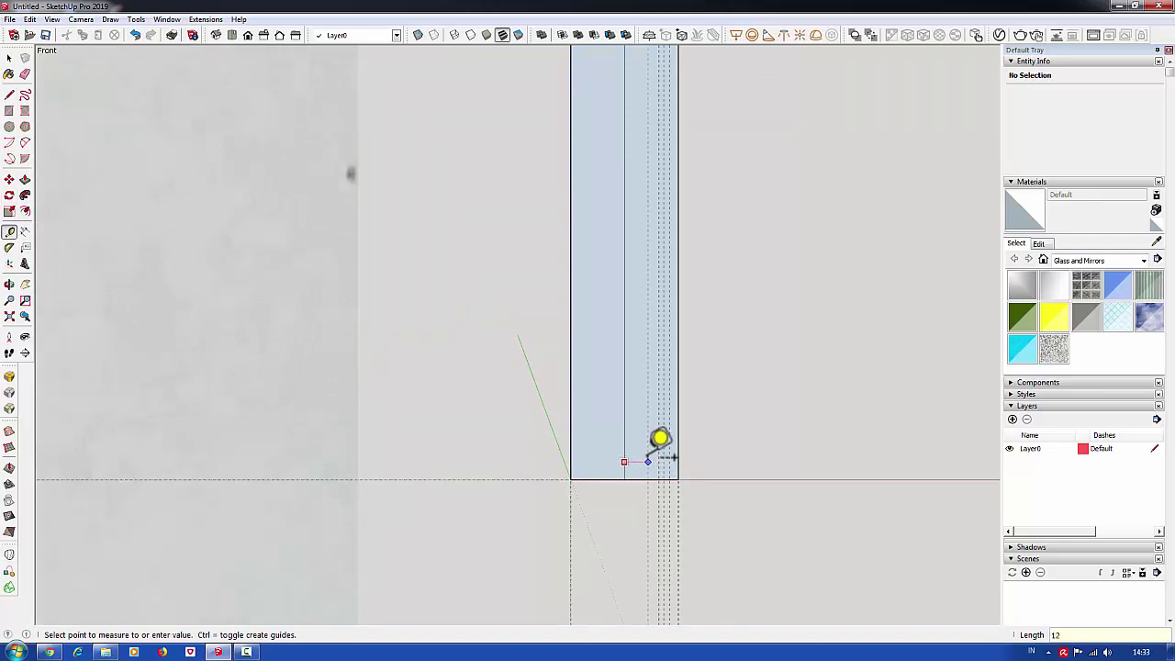
{"action": "left_click", "coordinate": [649, 461]}
{"action": "key", "text": "l"}
{"action": "left_click", "coordinate": [648, 479]}
{"action": "scroll", "coordinate": [654, 368], "scroll_direction": "down", "scroll_amount": 1}
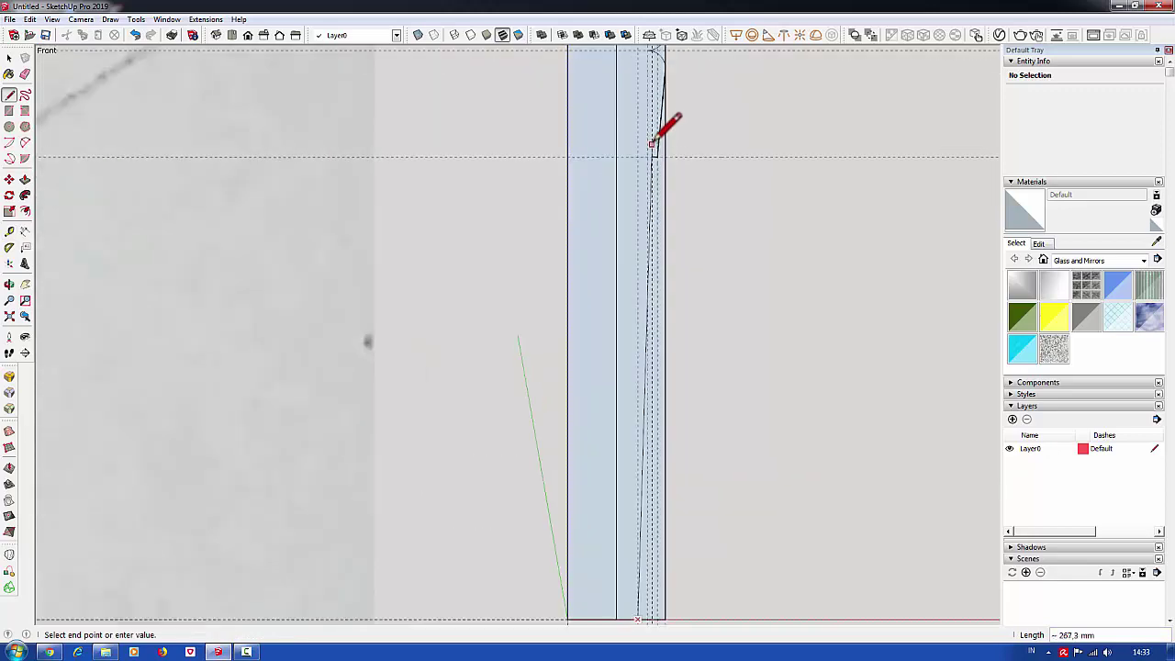
{"action": "scroll", "coordinate": [661, 211], "scroll_direction": "down", "scroll_amount": 1}
{"action": "key", "text": "e"}
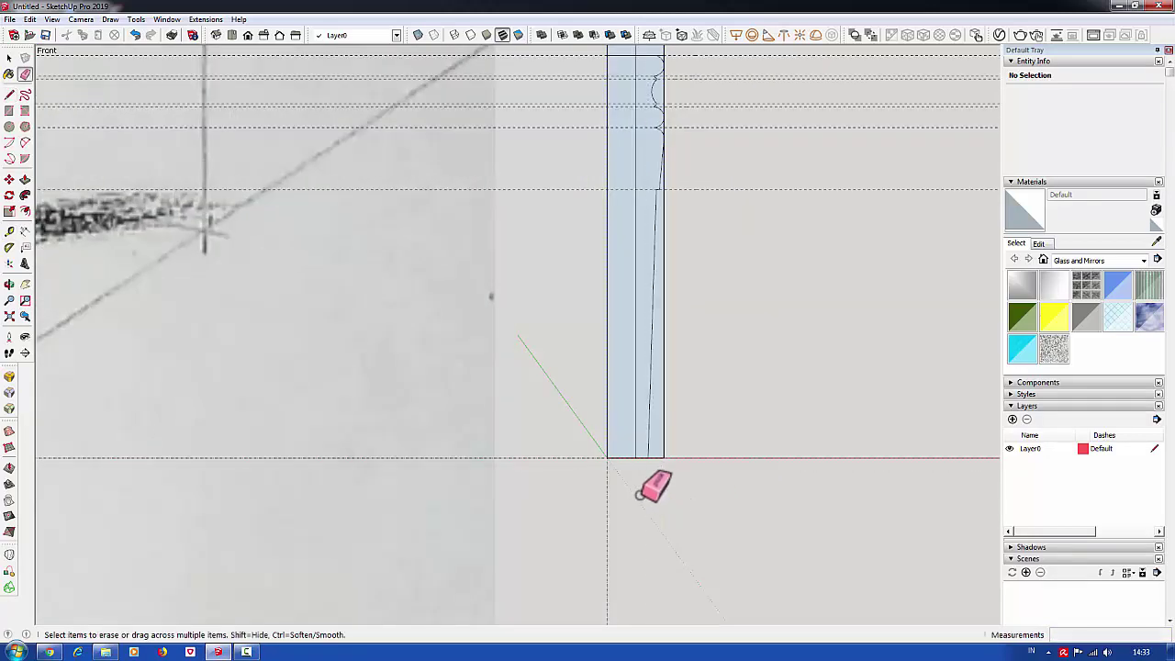
{"action": "scroll", "coordinate": [653, 486], "scroll_direction": "down", "scroll_amount": 1}
{"action": "scroll", "coordinate": [685, 292], "scroll_direction": "up", "scroll_amount": 1}
{"action": "scroll", "coordinate": [625, 349], "scroll_direction": "down", "scroll_amount": 1}
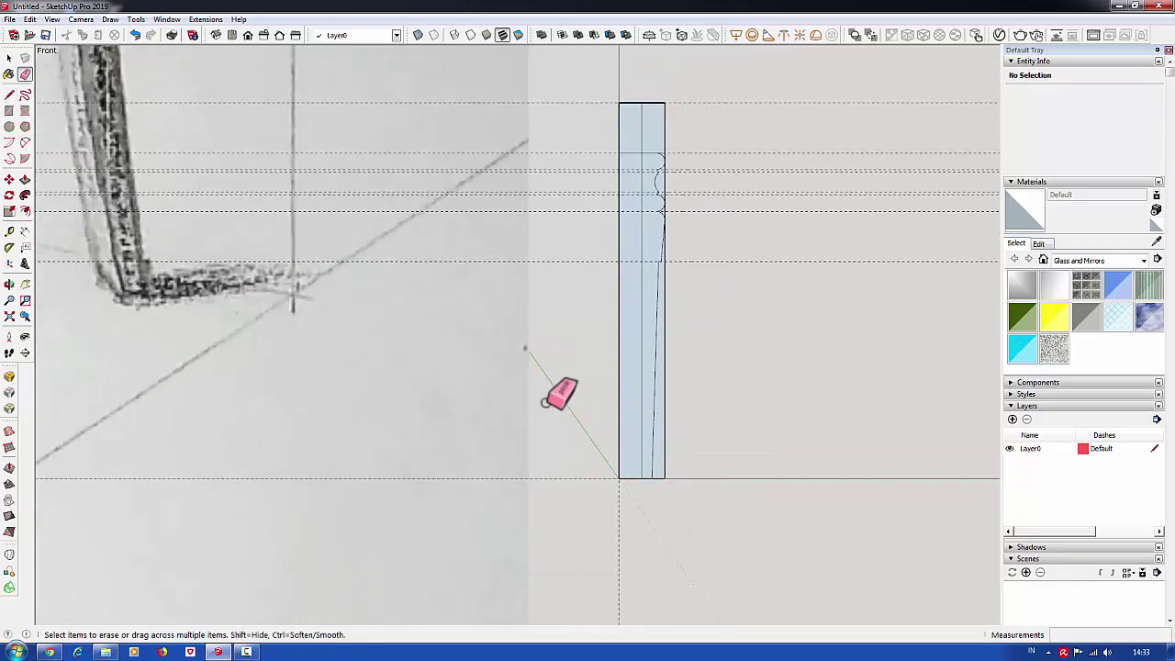
Measure up from the rectangle's bottom corner to place two guides near the base.
{"action": "key", "text": "t"}
{"action": "scroll", "coordinate": [671, 477], "scroll_direction": "up", "scroll_amount": 1}
{"action": "left_click", "coordinate": [673, 478]}
{"action": "scroll", "coordinate": [677, 422], "scroll_direction": "down", "scroll_amount": 1}
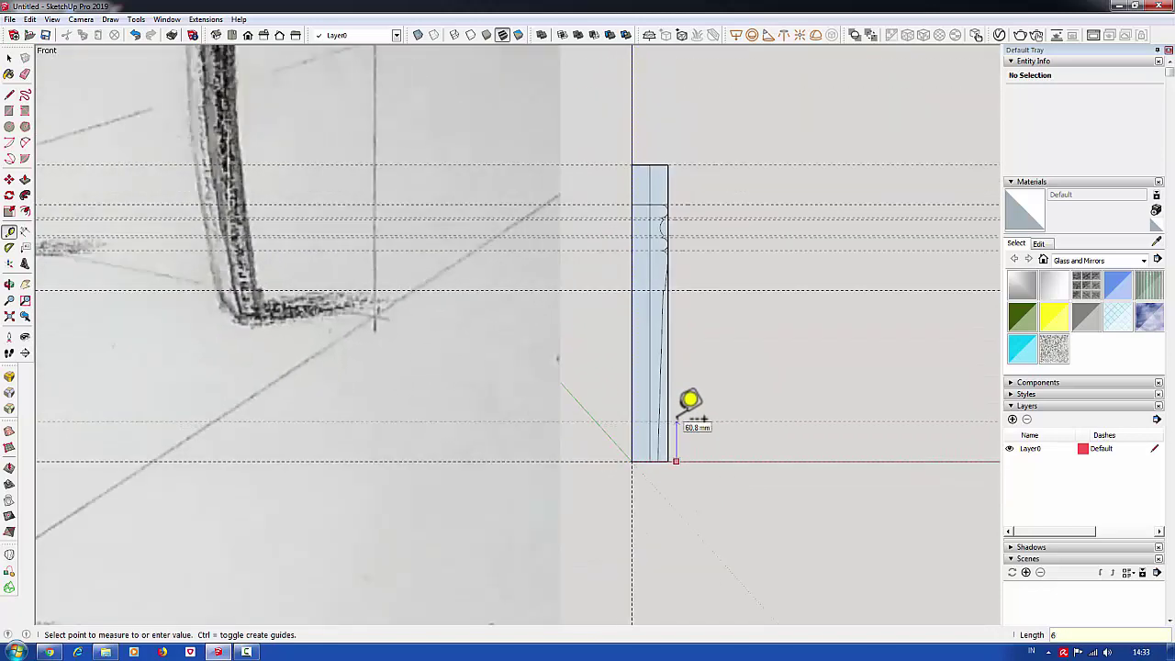
{"action": "left_click", "coordinate": [677, 435]}
{"action": "scroll", "coordinate": [678, 422], "scroll_direction": "up", "scroll_amount": 1}
{"action": "left_click", "coordinate": [679, 416]}
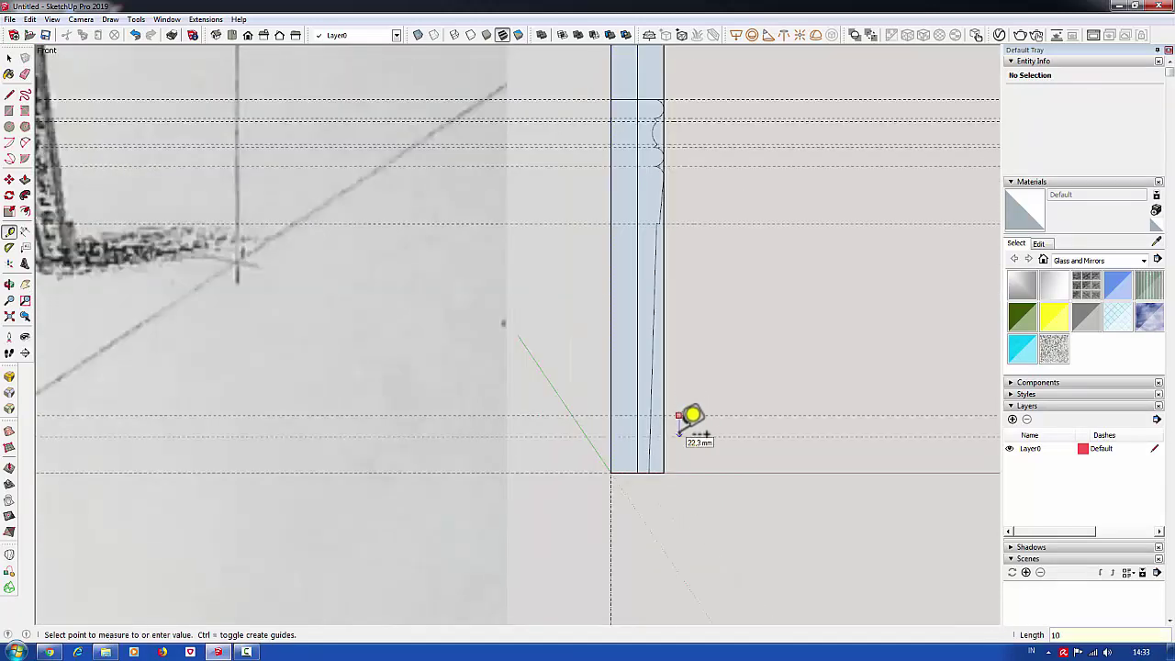
{"action": "left_click", "coordinate": [679, 420]}
{"action": "scroll", "coordinate": [722, 407], "scroll_direction": "down", "scroll_amount": 2}
{"action": "scroll", "coordinate": [708, 412], "scroll_direction": "down", "scroll_amount": 1}
{"action": "scroll", "coordinate": [682, 412], "scroll_direction": "up", "scroll_amount": 3}
Draw a small bead arc starting on the lower guide.
{"action": "scroll", "coordinate": [671, 395], "scroll_direction": "up", "scroll_amount": 2}
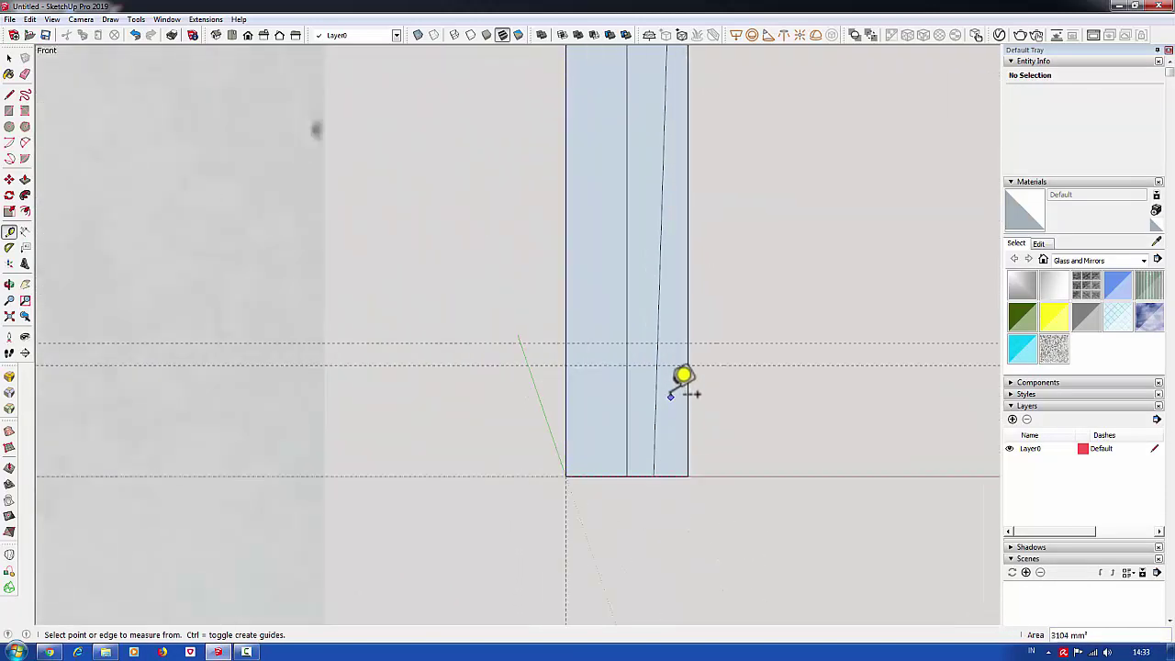
{"action": "key", "text": "a"}
{"action": "scroll", "coordinate": [671, 386], "scroll_direction": "up", "scroll_amount": 1}
{"action": "left_click", "coordinate": [657, 344]}
{"action": "scroll", "coordinate": [657, 368], "scroll_direction": "up", "scroll_amount": 1}
{"action": "scroll", "coordinate": [656, 372], "scroll_direction": "up", "scroll_amount": 2}
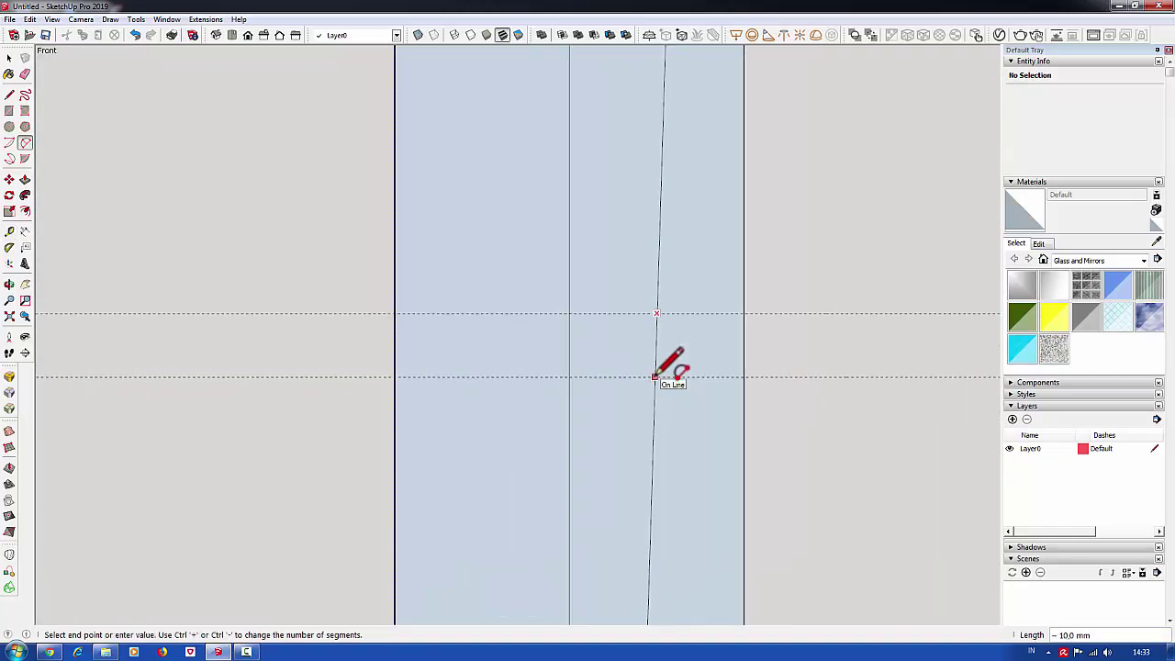
{"action": "left_click", "coordinate": [655, 377]}
{"action": "left_click", "coordinate": [691, 340]}
Add a larger swelling arc below the bead and move its end point outward.
{"action": "scroll", "coordinate": [677, 340], "scroll_direction": "down", "scroll_amount": 1}
{"action": "scroll", "coordinate": [661, 353], "scroll_direction": "down", "scroll_amount": 1}
{"action": "left_click", "coordinate": [660, 357]}
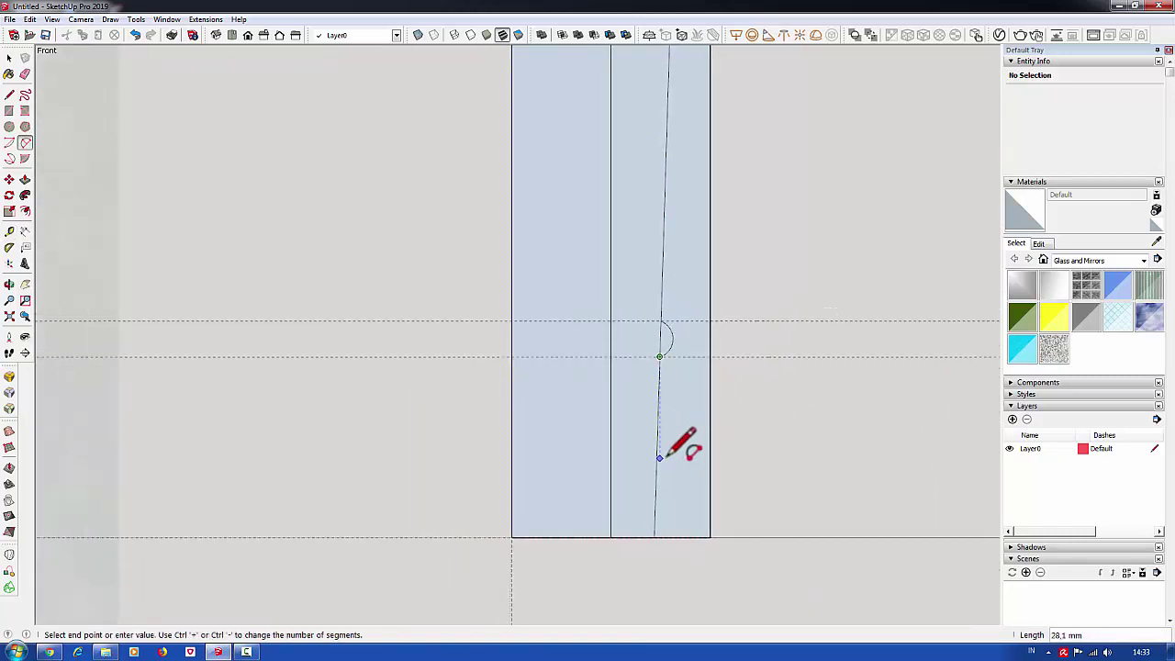
{"action": "left_click", "coordinate": [659, 448]}
{"action": "left_click", "coordinate": [678, 402]}
{"action": "left_click", "coordinate": [659, 448]}
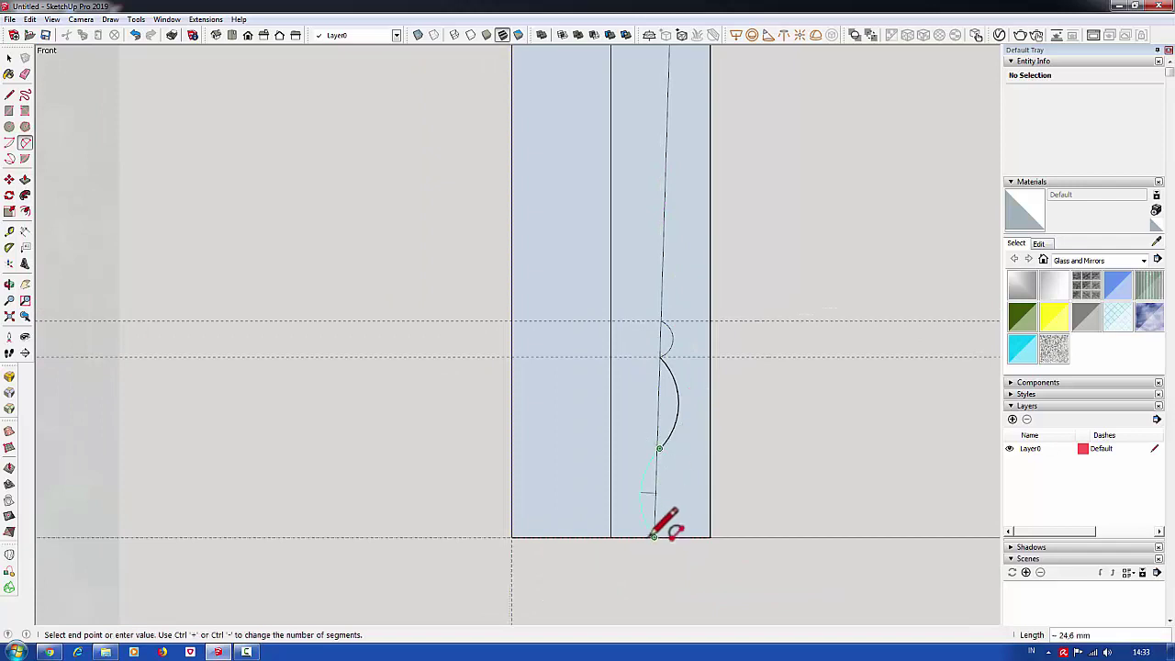
{"action": "key", "text": "Escape"}
{"action": "scroll", "coordinate": [670, 433], "scroll_direction": "up", "scroll_amount": 2}
{"action": "key", "text": "m"}
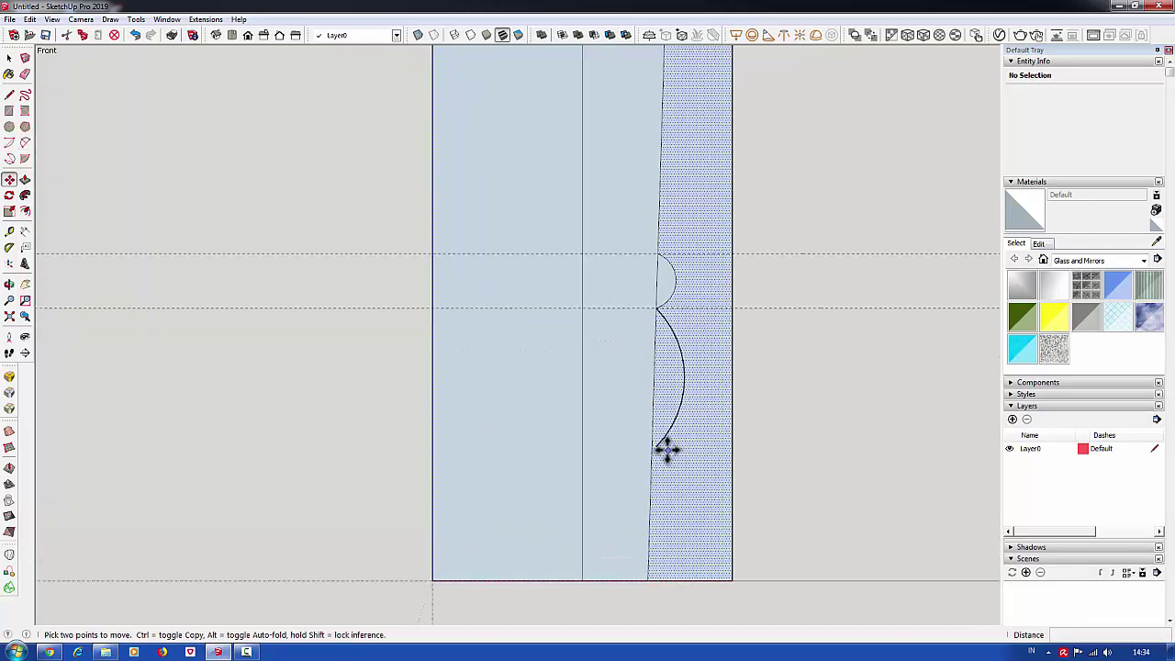
{"action": "left_click", "coordinate": [692, 423]}
Draw a taper line from the arc's end to the profile's bottom, then select the small bead.
{"action": "key", "text": "l"}
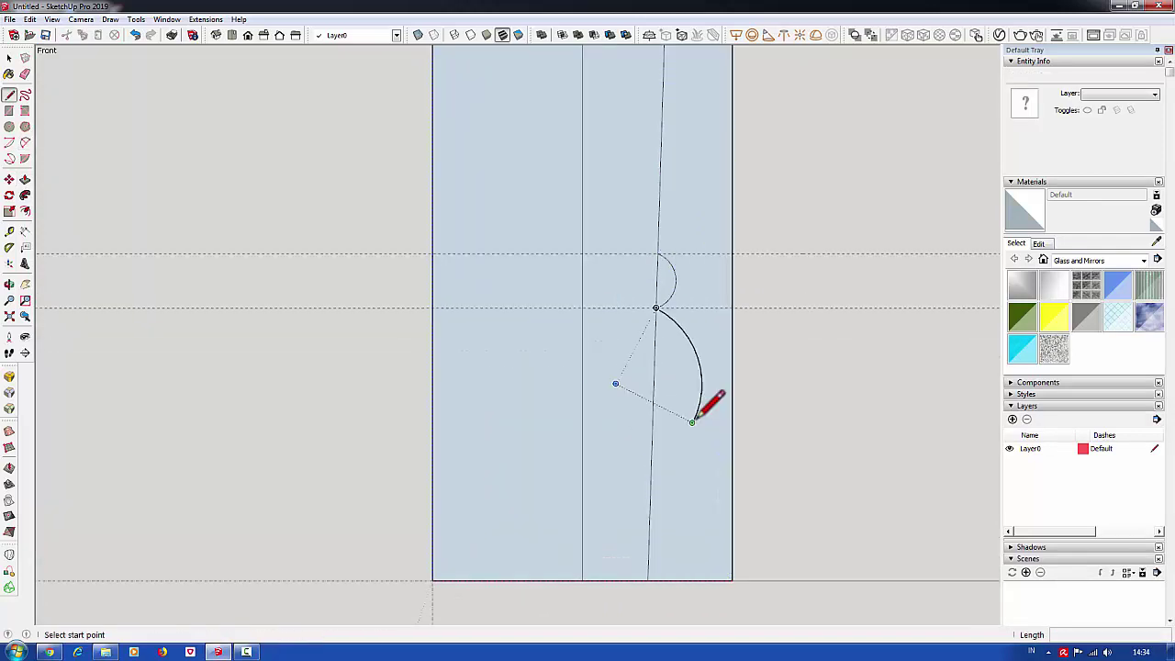
{"action": "left_click", "coordinate": [692, 422]}
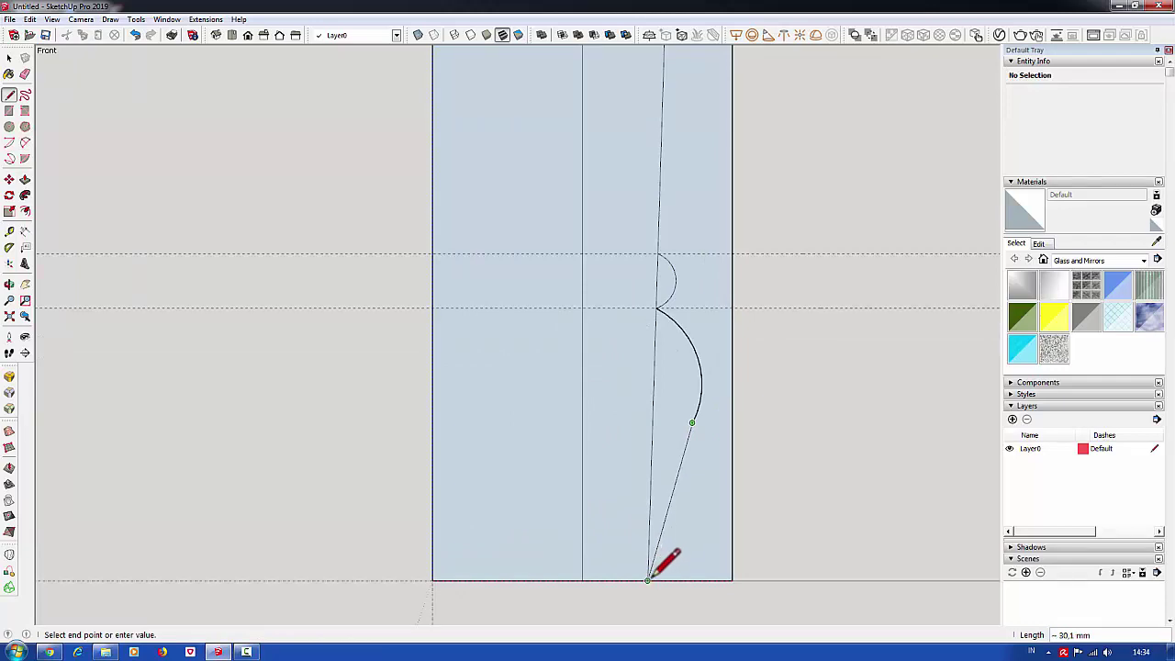
{"action": "left_click", "coordinate": [648, 580]}
{"action": "scroll", "coordinate": [661, 496], "scroll_direction": "down", "scroll_amount": 2}
{"action": "scroll", "coordinate": [695, 388], "scroll_direction": "up", "scroll_amount": 2}
{"action": "key", "text": "m"}
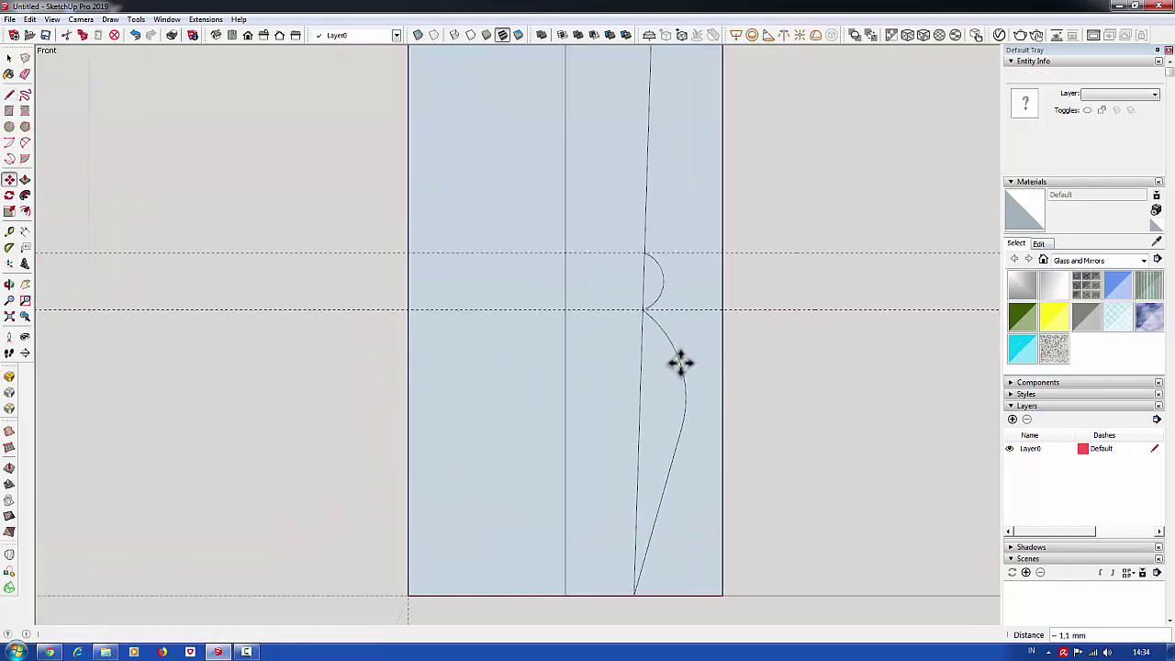
{"action": "scroll", "coordinate": [643, 422], "scroll_direction": "down", "scroll_amount": 2}
{"action": "key", "text": "space"}
{"action": "scroll", "coordinate": [632, 370], "scroll_direction": "up", "scroll_amount": 1}
{"action": "left_click", "coordinate": [634, 369]}
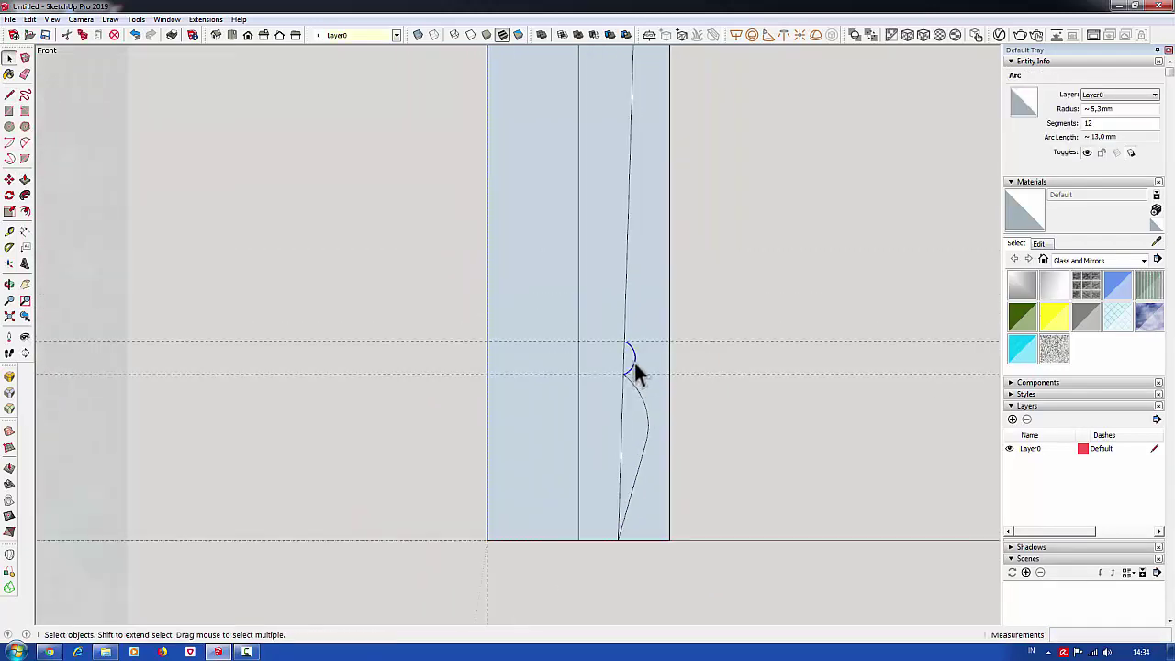
{"action": "scroll", "coordinate": [638, 395], "scroll_direction": "down", "scroll_amount": 1}
{"action": "scroll", "coordinate": [637, 441], "scroll_direction": "down", "scroll_amount": 2}
Erase the rectangle's left and top edges and the leftover lines near the profile's top.
{"action": "scroll", "coordinate": [637, 463], "scroll_direction": "down", "scroll_amount": 2}
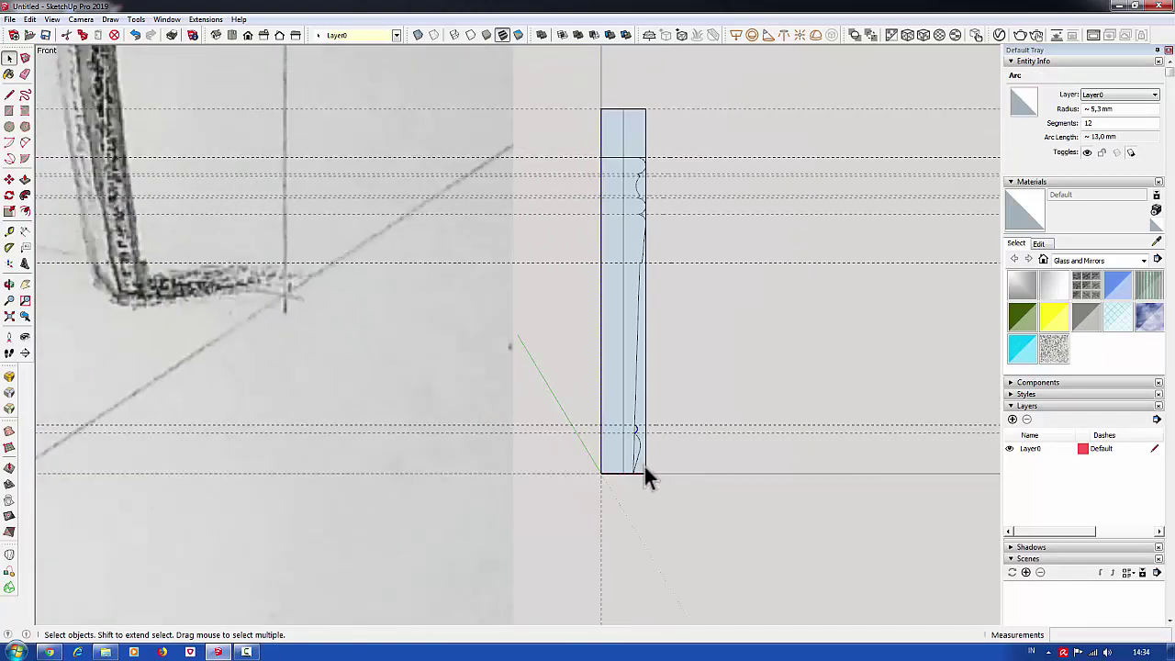
{"action": "scroll", "coordinate": [643, 455], "scroll_direction": "down", "scroll_amount": 1}
{"action": "scroll", "coordinate": [643, 454], "scroll_direction": "down", "scroll_amount": 2}
{"action": "scroll", "coordinate": [637, 462], "scroll_direction": "up", "scroll_amount": 4}
{"action": "scroll", "coordinate": [637, 462], "scroll_direction": "up", "scroll_amount": 1}
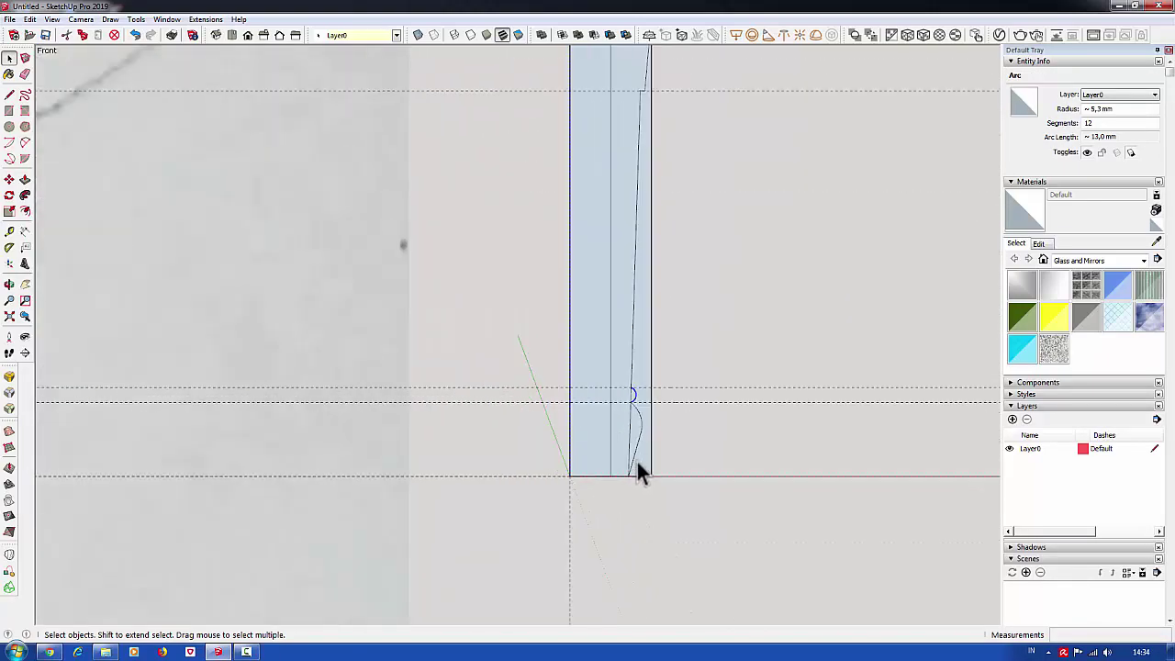
{"action": "scroll", "coordinate": [638, 461], "scroll_direction": "down", "scroll_amount": 2}
{"action": "scroll", "coordinate": [634, 457], "scroll_direction": "up", "scroll_amount": 1}
{"action": "scroll", "coordinate": [635, 450], "scroll_direction": "up", "scroll_amount": 1}
{"action": "key", "text": "e"}
{"action": "scroll", "coordinate": [634, 423], "scroll_direction": "up", "scroll_amount": 2}
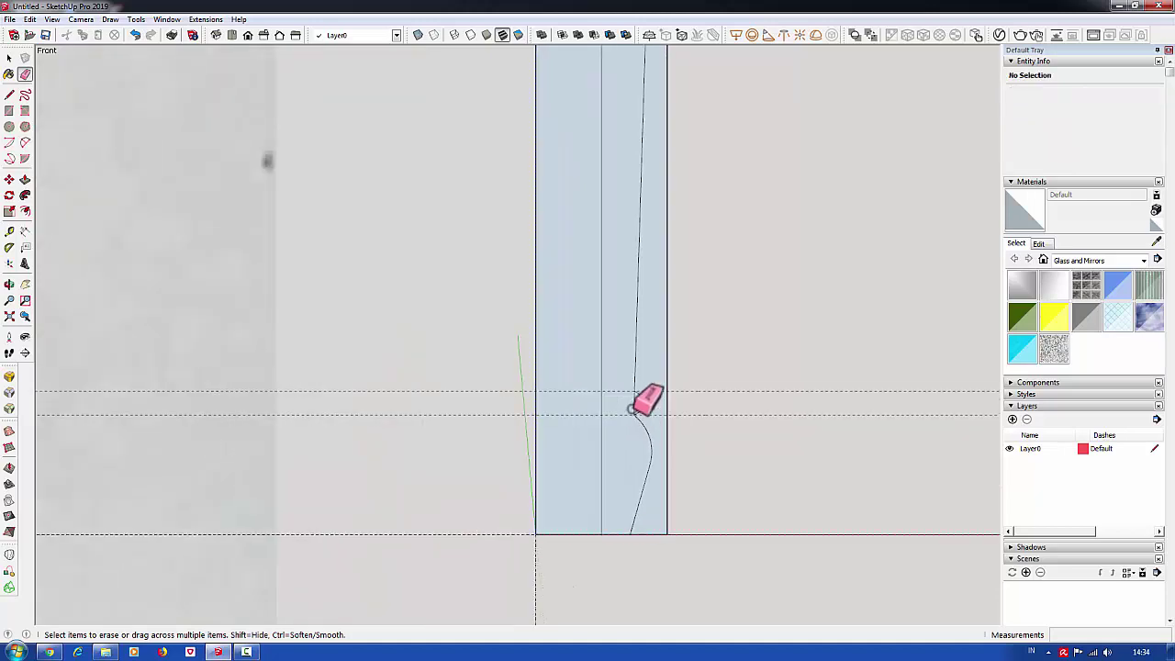
{"action": "scroll", "coordinate": [643, 506], "scroll_direction": "down", "scroll_amount": 1}
{"action": "scroll", "coordinate": [612, 493], "scroll_direction": "down", "scroll_amount": 2}
{"action": "scroll", "coordinate": [587, 505], "scroll_direction": "down", "scroll_amount": 1}
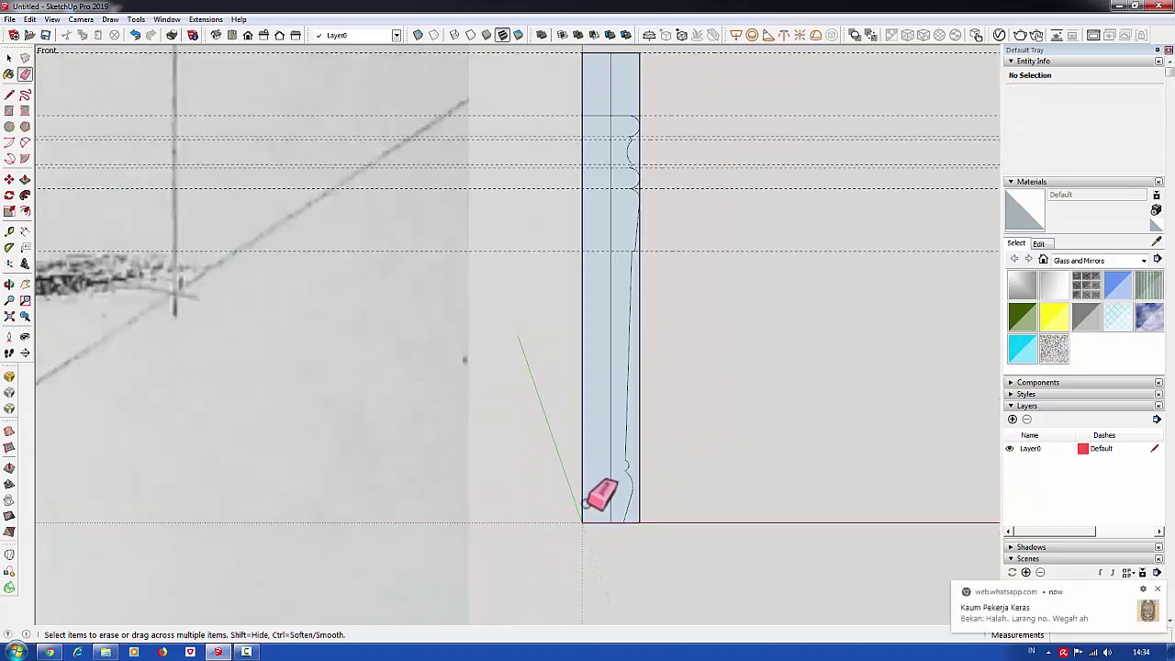
{"action": "scroll", "coordinate": [588, 440], "scroll_direction": "down", "scroll_amount": 2}
{"action": "scroll", "coordinate": [584, 276], "scroll_direction": "up", "scroll_amount": 2}
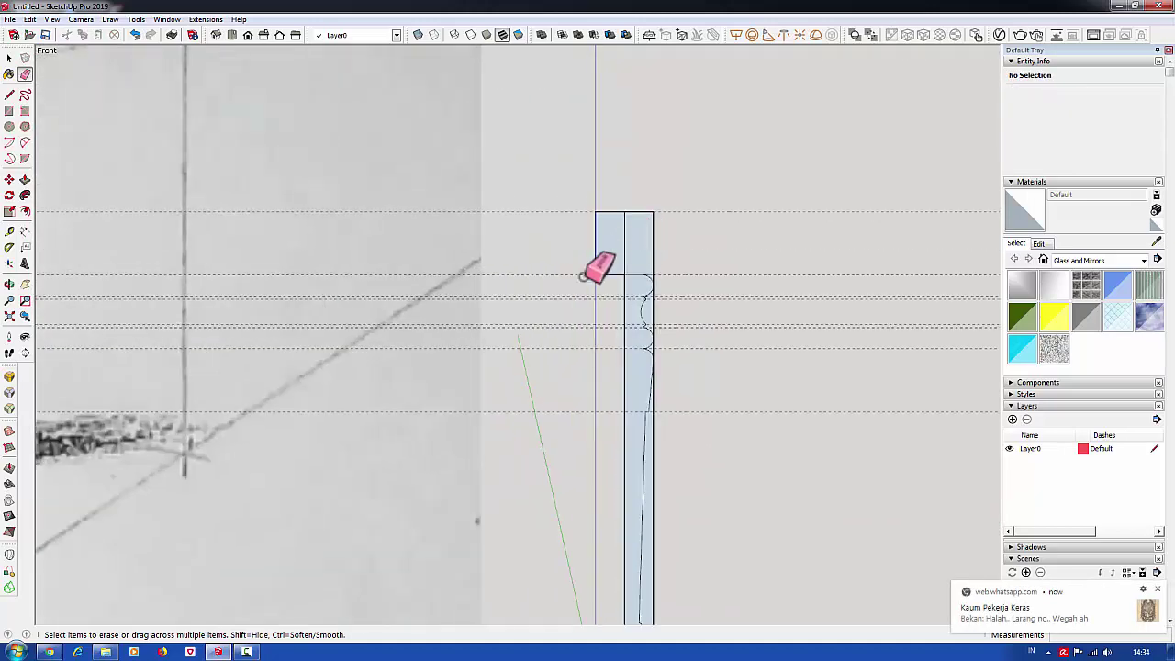
{"action": "scroll", "coordinate": [584, 276], "scroll_direction": "up", "scroll_amount": 1}
{"action": "left_click_drag", "start_coordinate": [593, 258], "coordinate": [694, 294]}
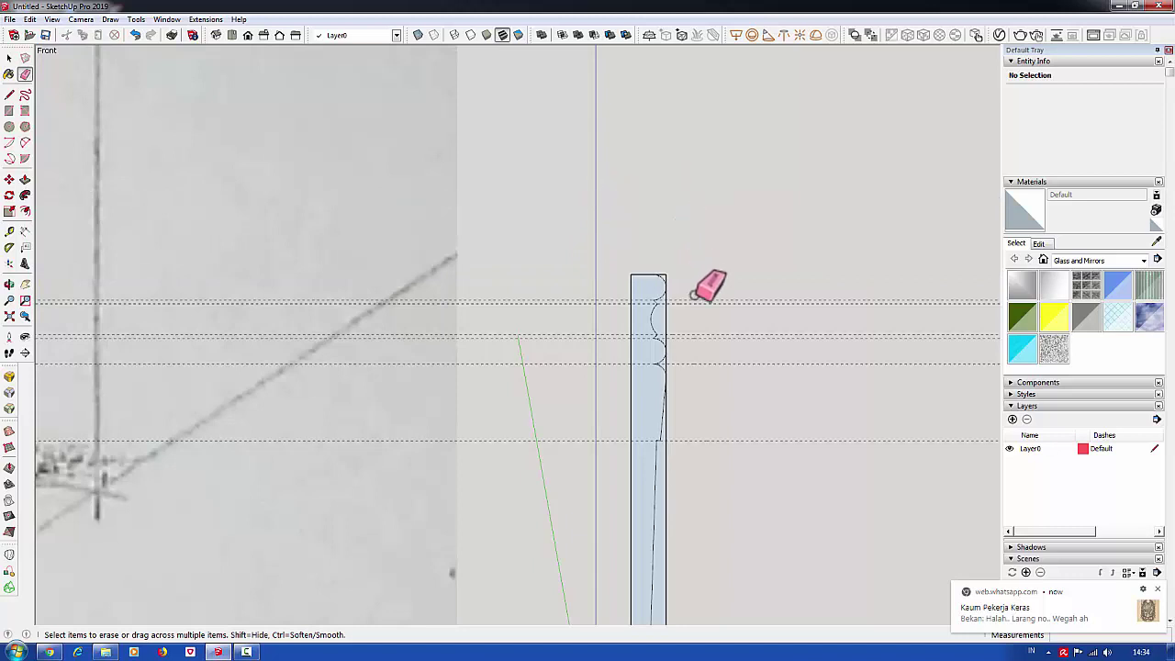
{"action": "scroll", "coordinate": [693, 312], "scroll_direction": "up", "scroll_amount": 1}
{"action": "left_click_drag", "start_coordinate": [687, 293], "coordinate": [687, 249]}
Orbit to a perspective view of the cleaned leg profile face.
{"action": "scroll", "coordinate": [687, 253], "scroll_direction": "down", "scroll_amount": 1}
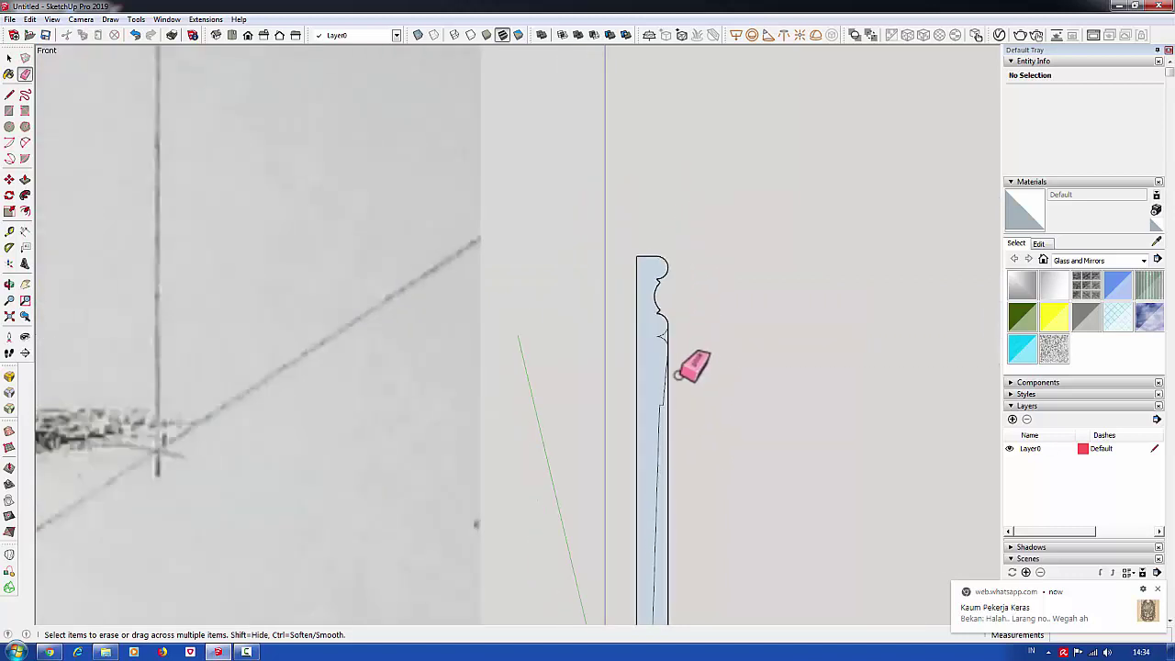
{"action": "scroll", "coordinate": [681, 367], "scroll_direction": "up", "scroll_amount": 2}
{"action": "scroll", "coordinate": [685, 413], "scroll_direction": "down", "scroll_amount": 3}
{"action": "scroll", "coordinate": [685, 520], "scroll_direction": "up", "scroll_amount": 1}
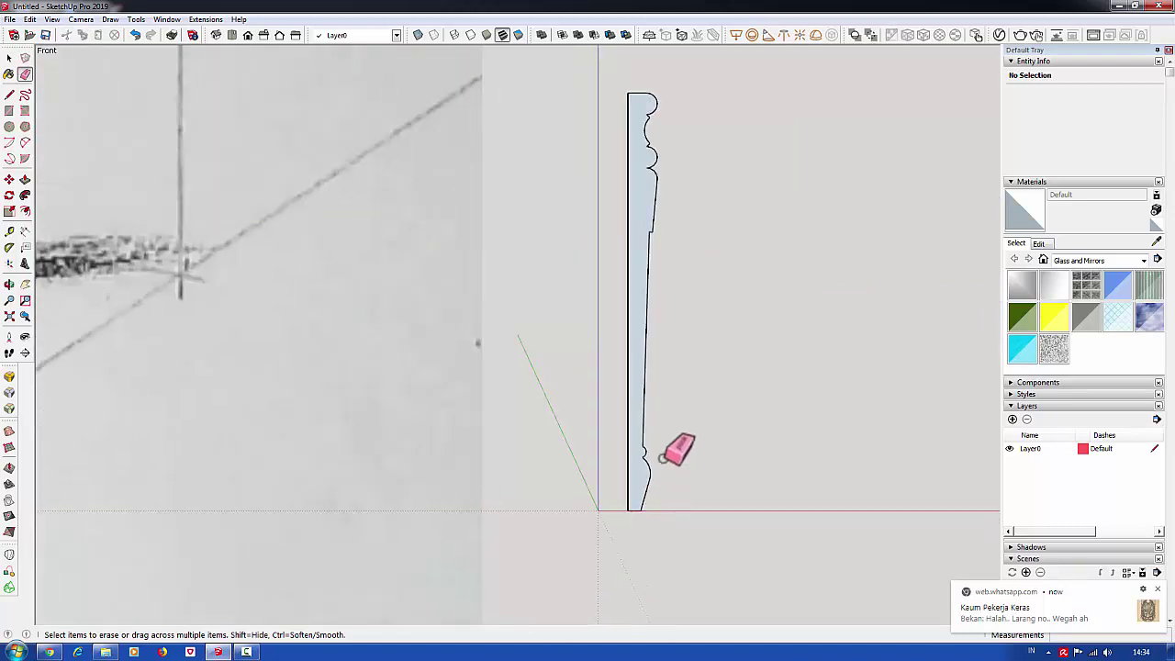
{"action": "scroll", "coordinate": [769, 455], "scroll_direction": "down", "scroll_amount": 1}
{"action": "scroll", "coordinate": [713, 386], "scroll_direction": "down", "scroll_amount": 2}
{"action": "scroll", "coordinate": [716, 387], "scroll_direction": "up", "scroll_amount": 2}
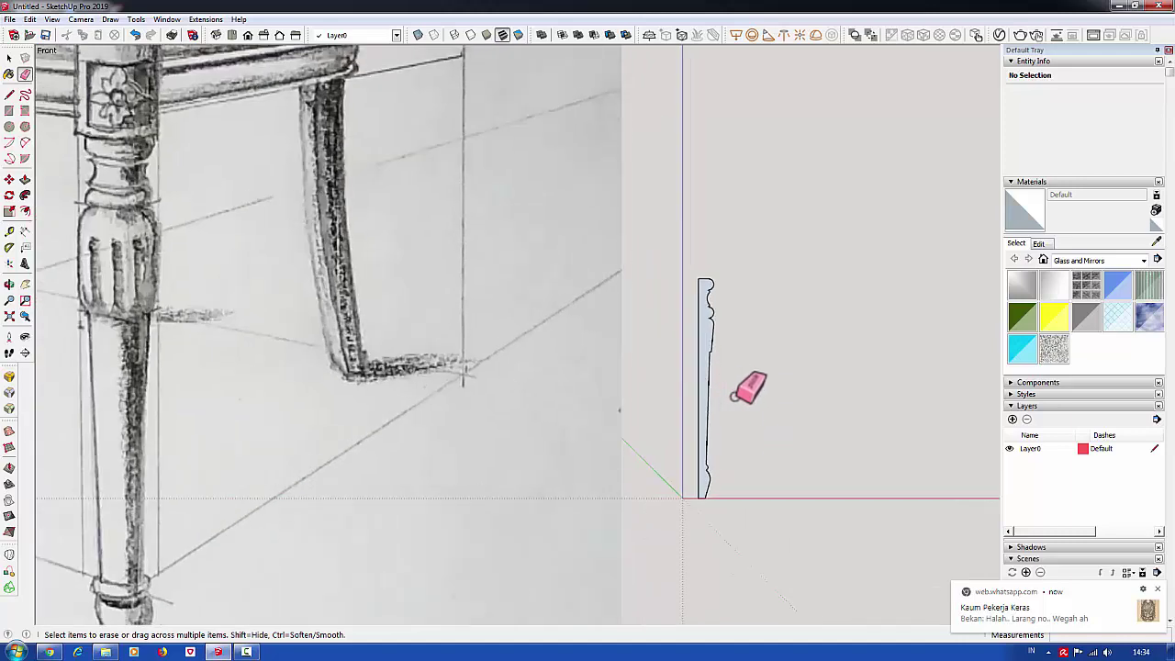
{"action": "scroll", "coordinate": [615, 342], "scroll_direction": "down", "scroll_amount": 1}
{"action": "mouse_move", "coordinate": [710, 346]}
{"action": "middle_mouse_down"}
{"action": "mouse_move", "coordinate": [698, 519]}
{"action": "mouse_move", "coordinate": [739, 519]}
{"action": "mouse_move", "coordinate": [667, 525]}
{"action": "middle_mouse_up"}
Draw a 12 mm-radius circle centred at the base corner of the leg profile.
{"action": "scroll", "coordinate": [753, 512], "scroll_direction": "up", "scroll_amount": 1}
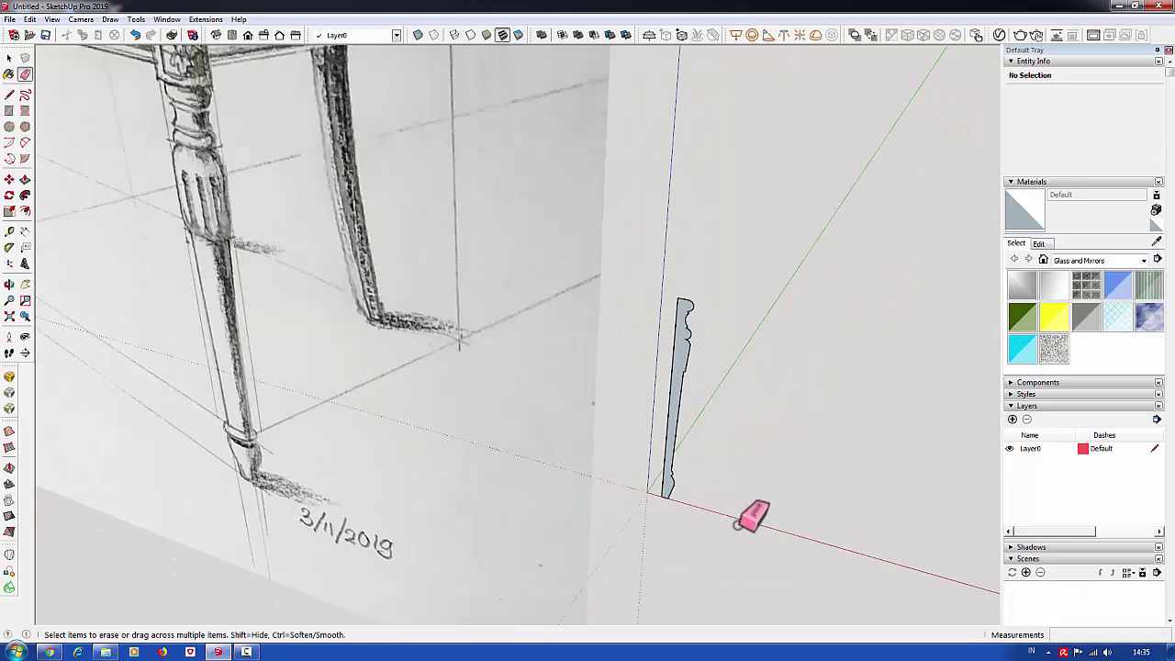
{"action": "scroll", "coordinate": [696, 490], "scroll_direction": "up", "scroll_amount": 2}
{"action": "key", "text": "c"}
{"action": "scroll", "coordinate": [696, 486], "scroll_direction": "up", "scroll_amount": 1}
{"action": "scroll", "coordinate": [688, 490], "scroll_direction": "up", "scroll_amount": 1}
{"action": "left_click", "coordinate": [649, 490]}
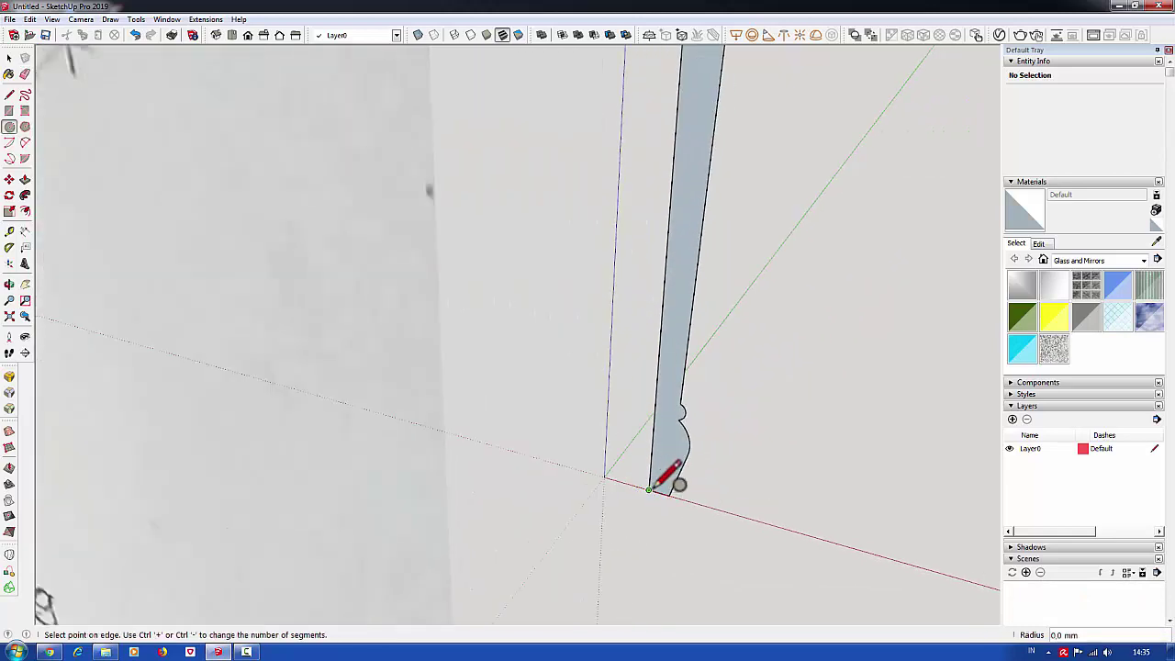
{"action": "scroll", "coordinate": [661, 492], "scroll_direction": "up", "scroll_amount": 1}
{"action": "left_click", "coordinate": [675, 494]}
Reduce the circle's segments from 24 to 10 in Entity Info.
{"action": "key", "text": "space"}
{"action": "left_click", "coordinate": [659, 506]}
{"action": "mouse_move", "coordinate": [659, 506]}
{"action": "middle_mouse_down"}
{"action": "mouse_move", "coordinate": [582, 519]}
{"action": "mouse_move", "coordinate": [609, 499]}
{"action": "middle_mouse_up"}
{"action": "scroll", "coordinate": [609, 498], "scroll_direction": "up", "scroll_amount": 1}
{"action": "scroll", "coordinate": [611, 495], "scroll_direction": "up", "scroll_amount": 2}
{"action": "scroll", "coordinate": [608, 494], "scroll_direction": "down", "scroll_amount": 3}
{"action": "scroll", "coordinate": [608, 494], "scroll_direction": "down", "scroll_amount": 3}
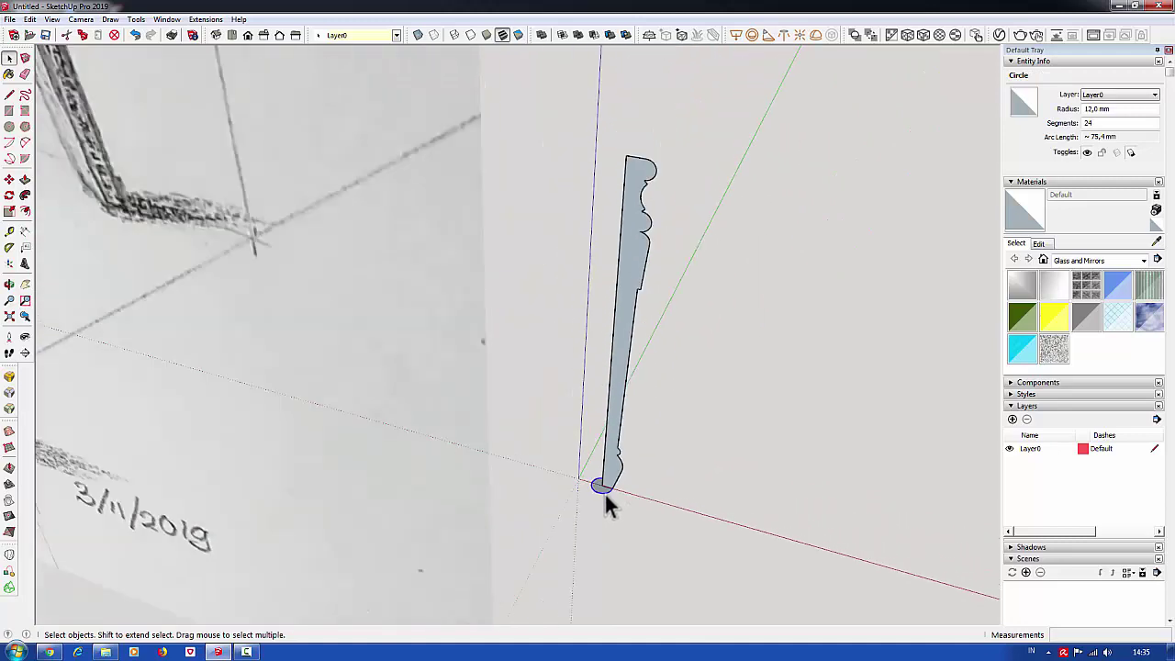
{"action": "scroll", "coordinate": [605, 494], "scroll_direction": "up", "scroll_amount": 3}
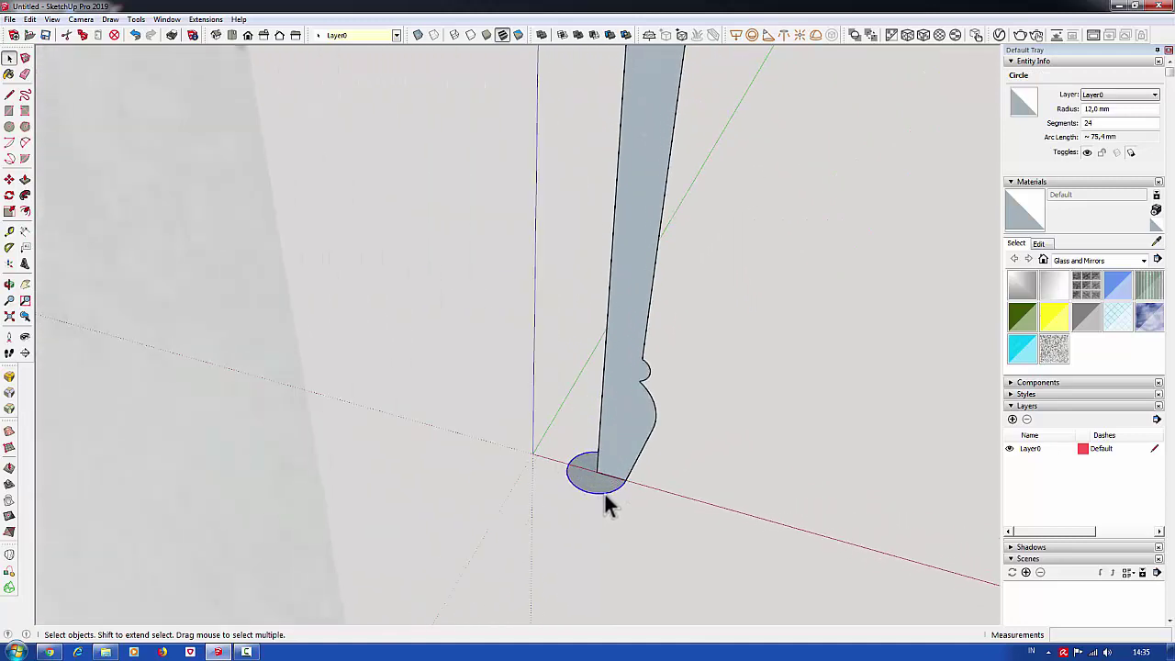
{"action": "double_click", "coordinate": [1098, 123]}
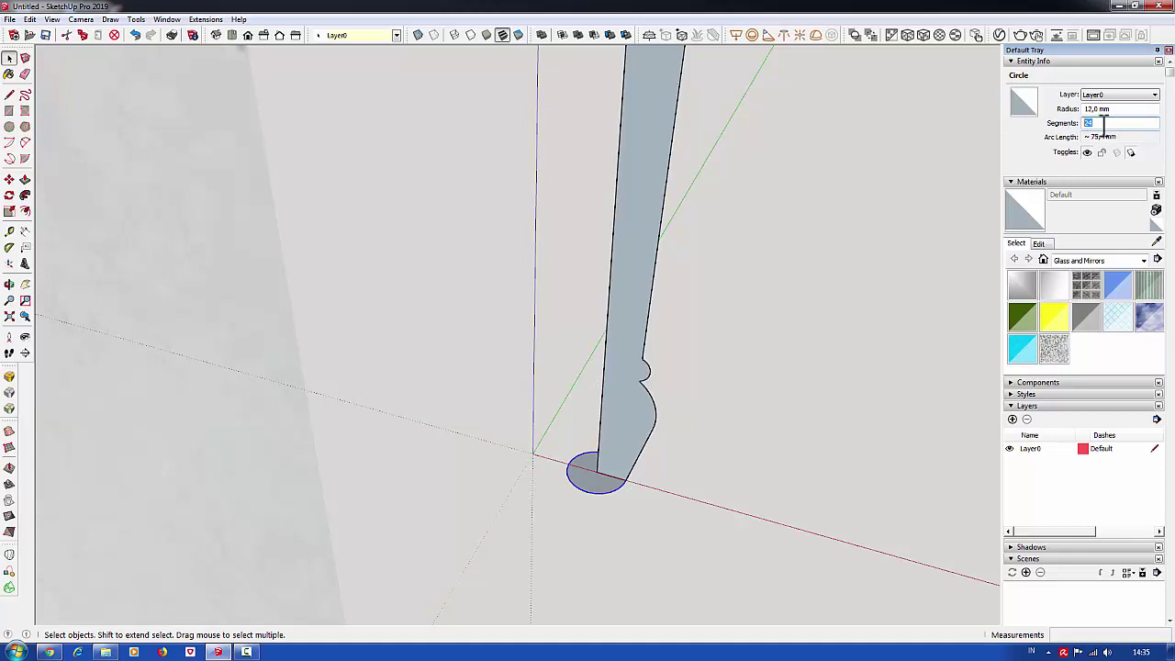
{"action": "type", "text": "10"}
{"action": "scroll", "coordinate": [625, 496], "scroll_direction": "up", "scroll_amount": 1}
{"action": "scroll", "coordinate": [606, 494], "scroll_direction": "up", "scroll_amount": 2}
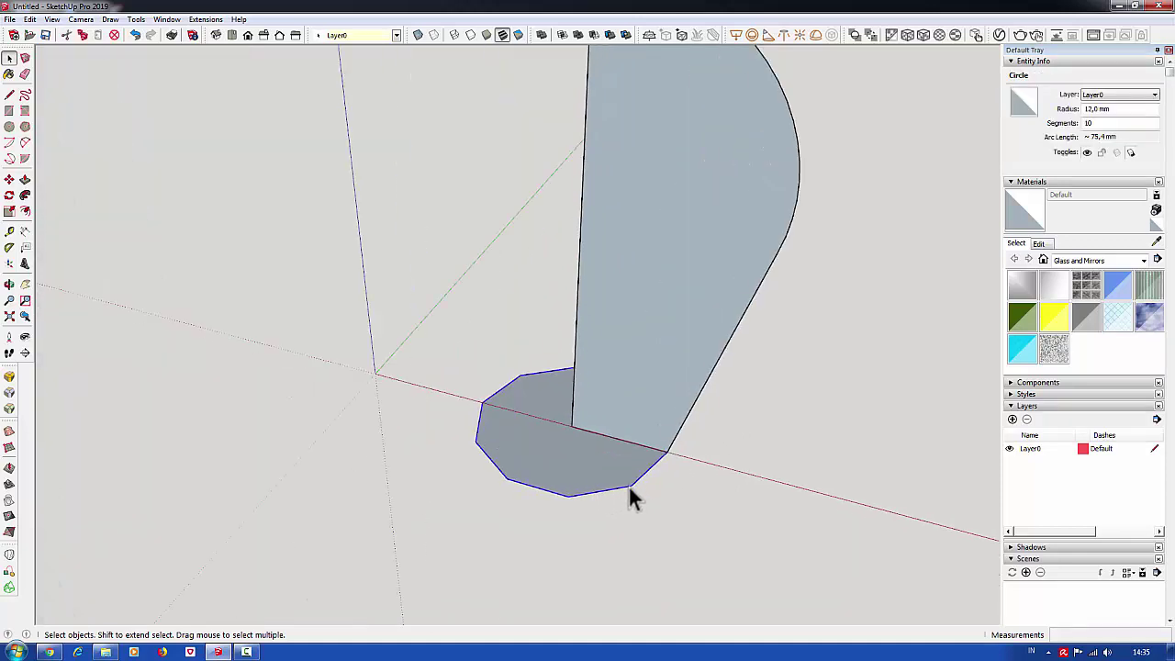
{"action": "scroll", "coordinate": [629, 487], "scroll_direction": "up", "scroll_amount": 1}
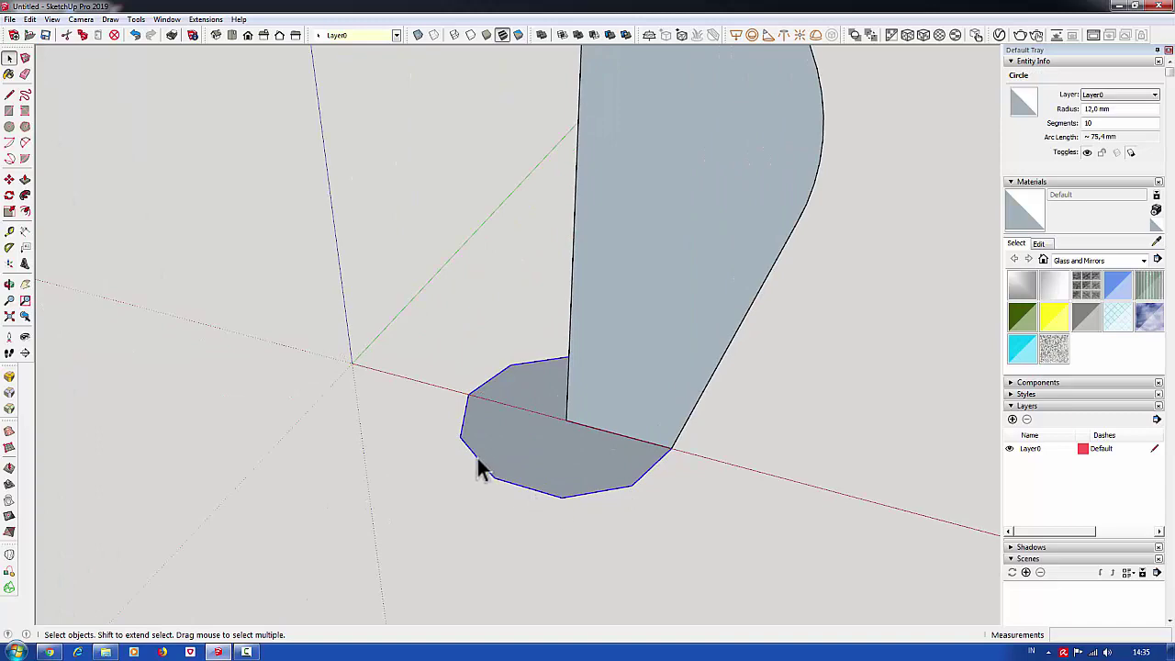
{"action": "scroll", "coordinate": [652, 503], "scroll_direction": "down", "scroll_amount": 2}
{"action": "scroll", "coordinate": [651, 507], "scroll_direction": "down", "scroll_amount": 3}
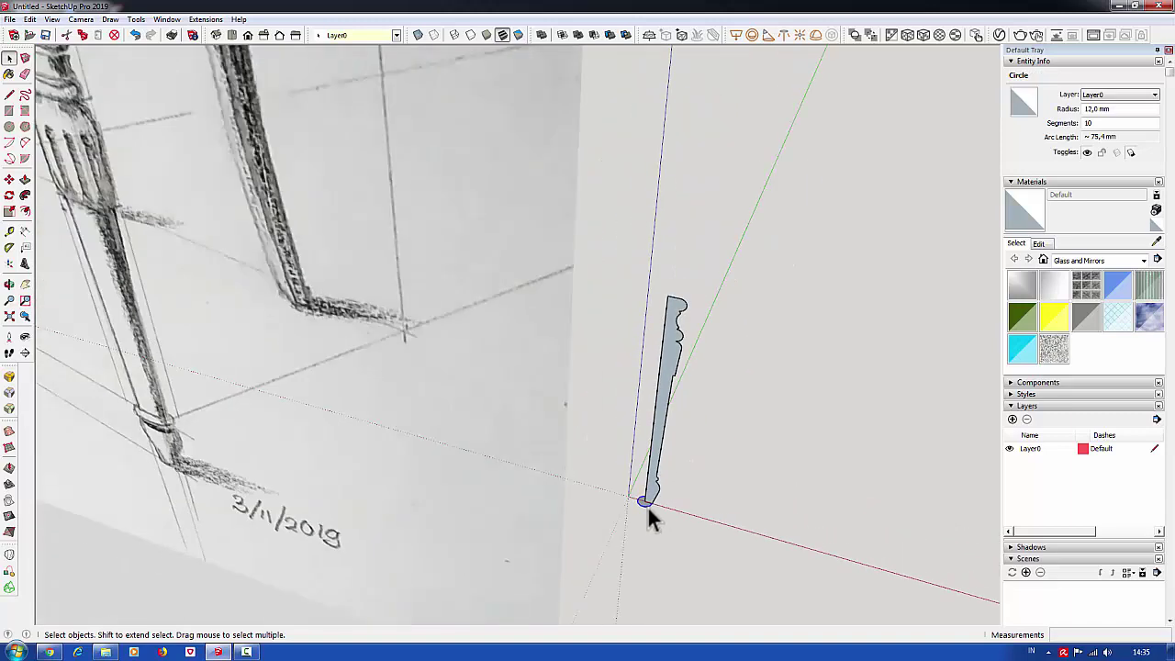
{"action": "middle_click_drag", "start_coordinate": [648, 508], "coordinate": [900, 466]}
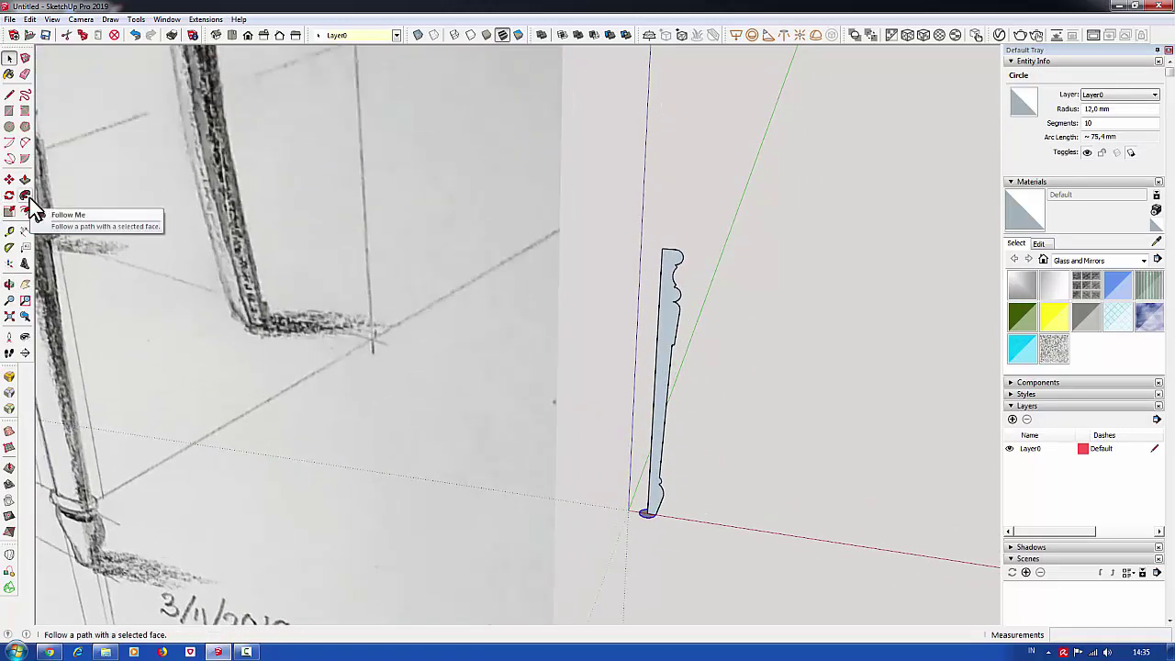
Sweep the leg profile around the circle with Follow Me into a turned leg.
{"action": "left_click", "coordinate": [28, 201]}
{"action": "scroll", "coordinate": [655, 511], "scroll_direction": "up", "scroll_amount": 2}
{"action": "left_click", "coordinate": [656, 511]}
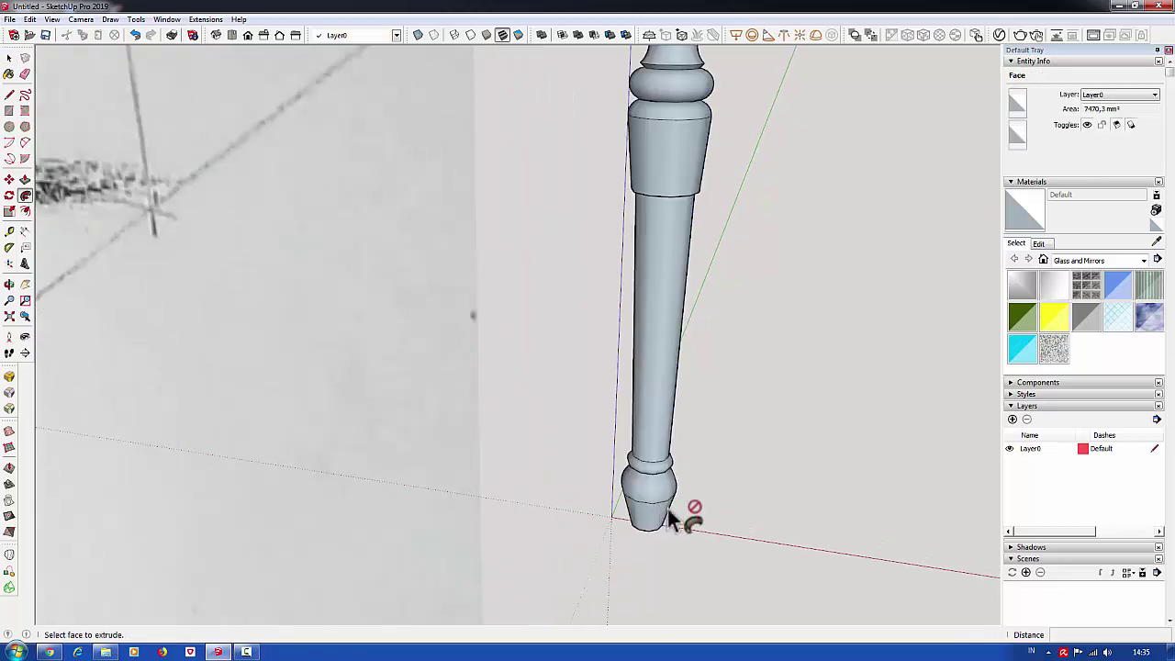
{"action": "scroll", "coordinate": [680, 457], "scroll_direction": "down", "scroll_amount": 3}
{"action": "middle_click_drag", "start_coordinate": [680, 456], "coordinate": [636, 473]}
{"action": "scroll", "coordinate": [691, 410], "scroll_direction": "down", "scroll_amount": 5}
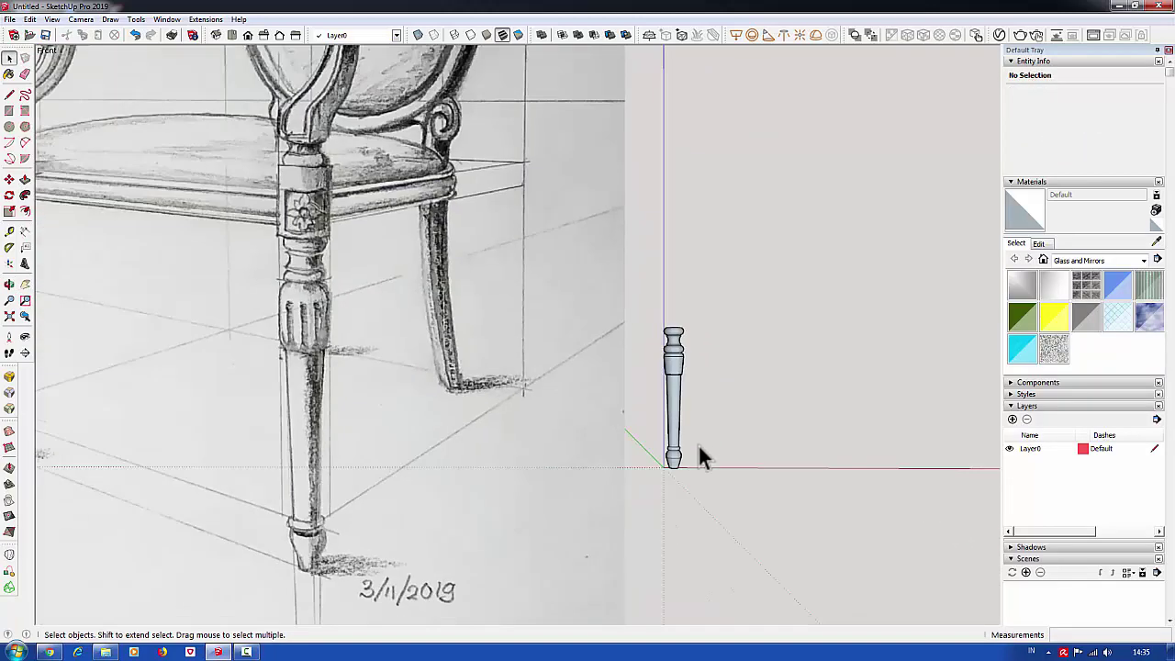
{"action": "scroll", "coordinate": [699, 449], "scroll_direction": "up", "scroll_amount": 2}
{"action": "scroll", "coordinate": [689, 422], "scroll_direction": "up", "scroll_amount": 2}
{"action": "middle_click_drag", "start_coordinate": [677, 385], "coordinate": [643, 380]}
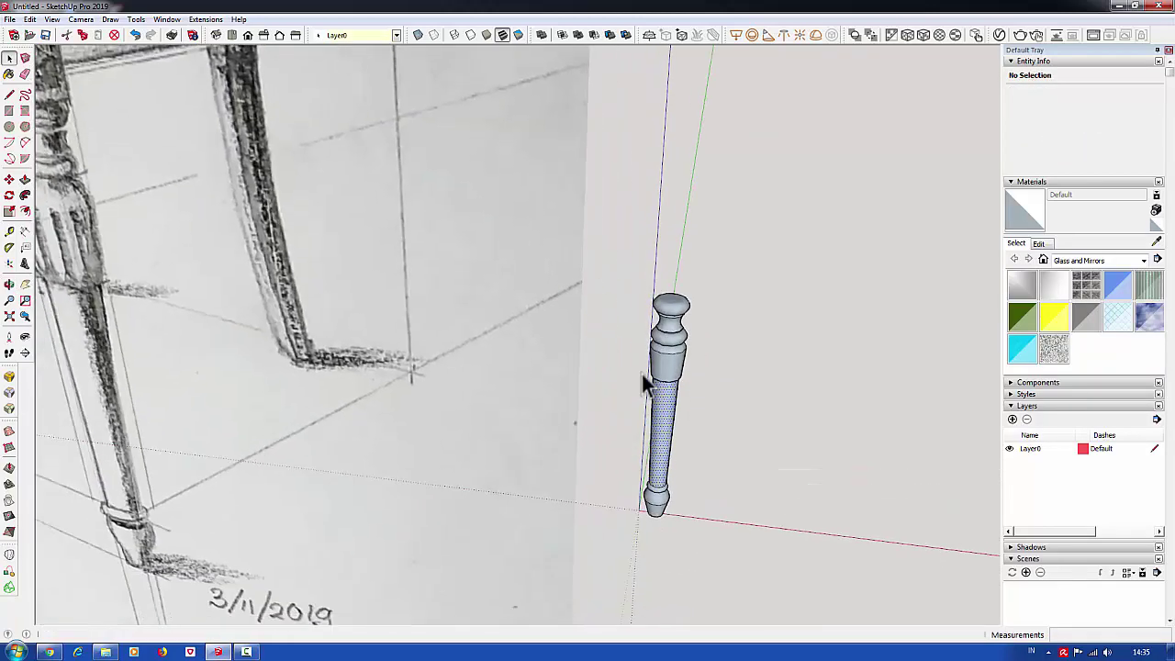
{"action": "scroll", "coordinate": [643, 380], "scroll_direction": "up", "scroll_amount": 2}
Reverse the whole leg's faces and set edge softening to 0 degrees.
{"action": "triple_click", "coordinate": [668, 367]}
{"action": "right_click", "coordinate": [668, 358]}
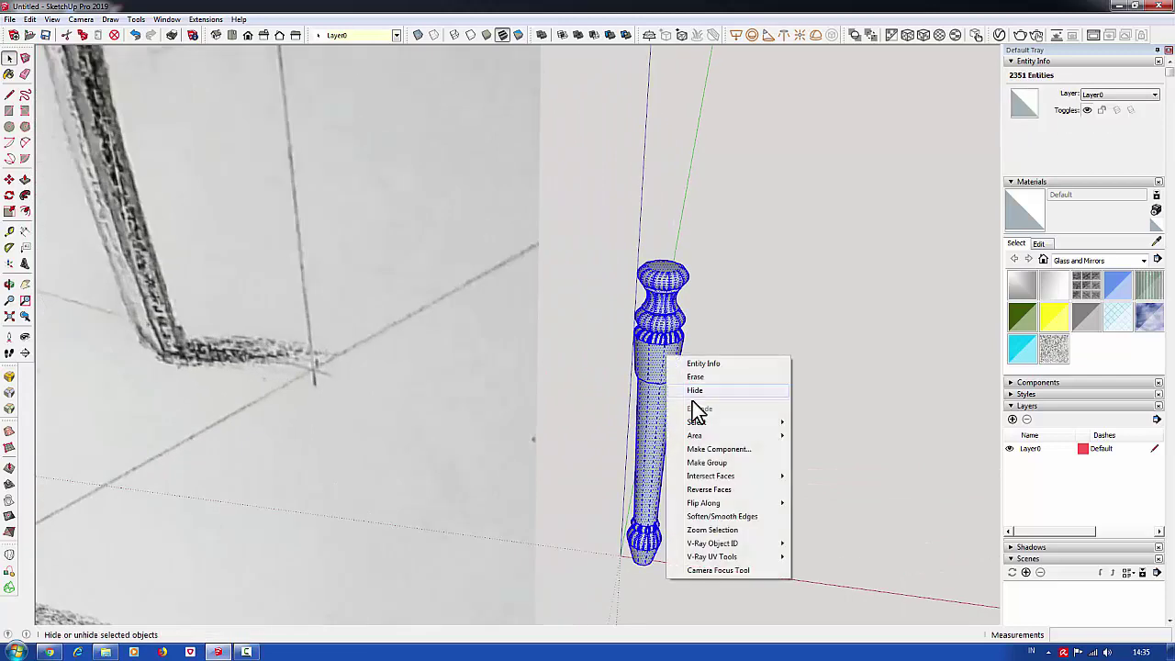
{"action": "left_click", "coordinate": [703, 491]}
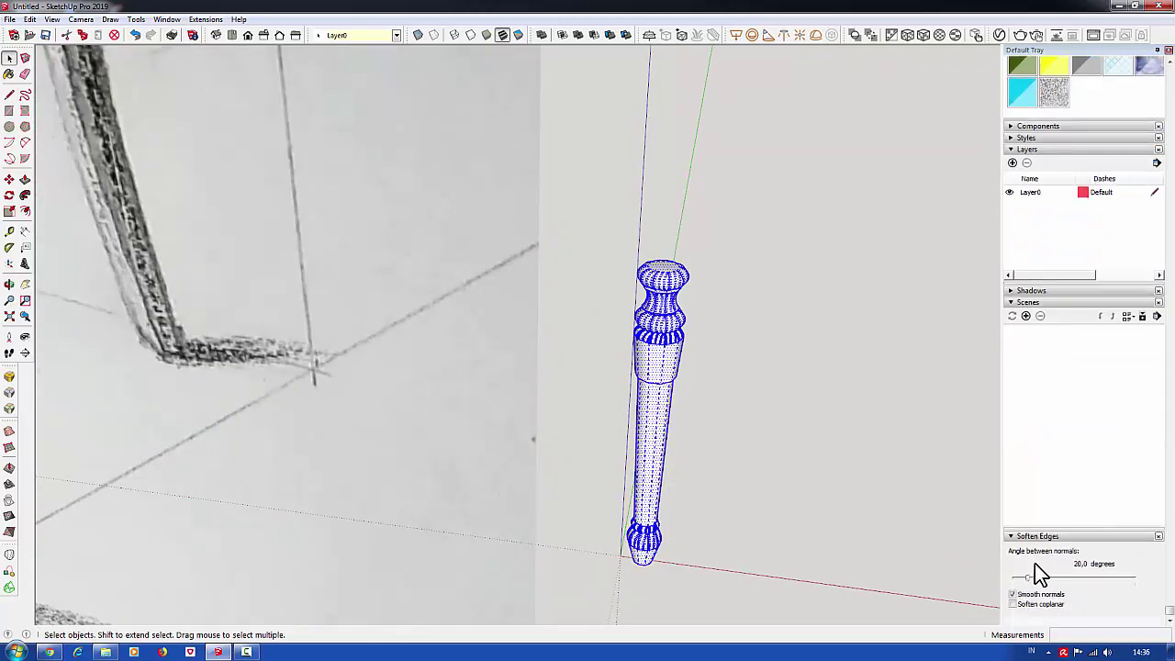
{"action": "left_click_drag", "start_coordinate": [1027, 579], "coordinate": [1004, 579]}
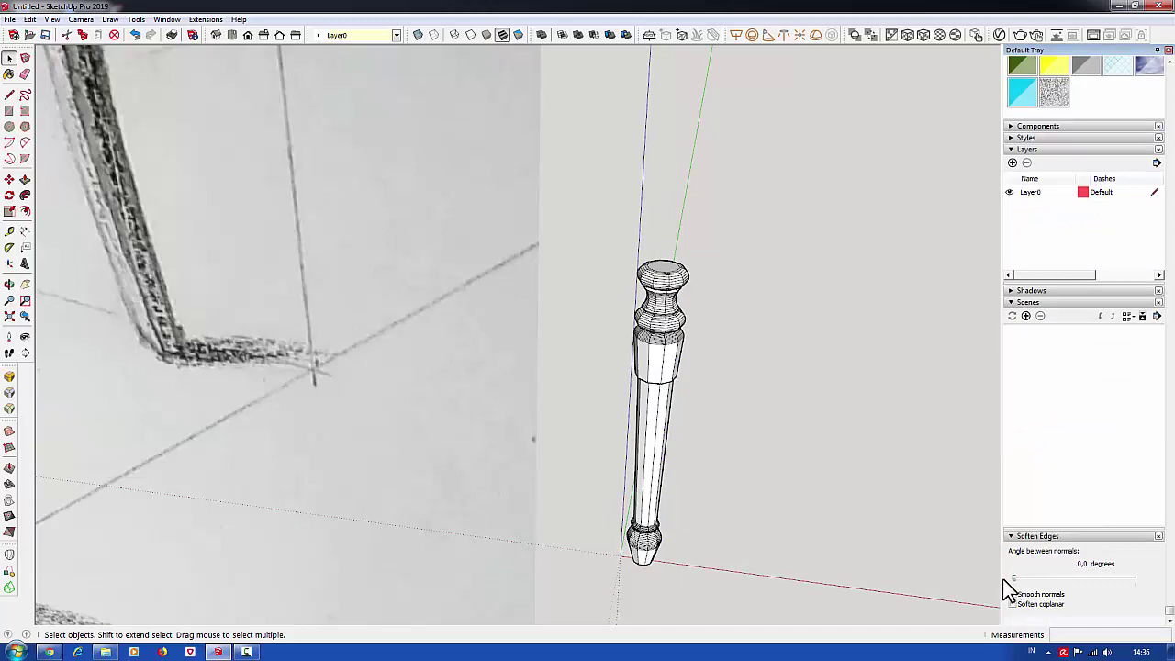
{"action": "middle_click_drag", "start_coordinate": [650, 543], "coordinate": [676, 380]}
In Front view, move the upper block's lower edge 25 mm down the blue axis.
{"action": "mouse_move", "coordinate": [676, 572]}
{"action": "middle_mouse_down"}
{"action": "mouse_move", "coordinate": [924, 376]}
{"action": "mouse_move", "coordinate": [682, 447]}
{"action": "middle_mouse_up"}
{"action": "scroll", "coordinate": [677, 325], "scroll_direction": "down", "scroll_amount": 2}
{"action": "scroll", "coordinate": [690, 333], "scroll_direction": "down", "scroll_amount": 2}
{"action": "scroll", "coordinate": [690, 333], "scroll_direction": "down", "scroll_amount": 1}
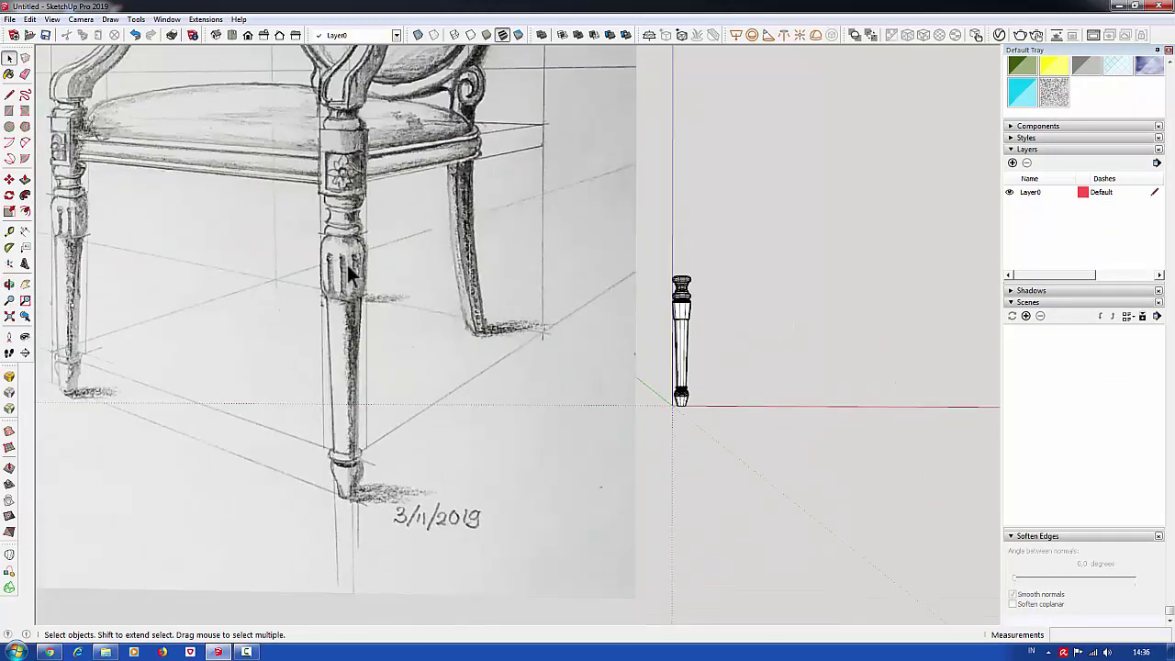
{"action": "scroll", "coordinate": [696, 320], "scroll_direction": "up", "scroll_amount": 2}
{"action": "scroll", "coordinate": [696, 320], "scroll_direction": "up", "scroll_amount": 1}
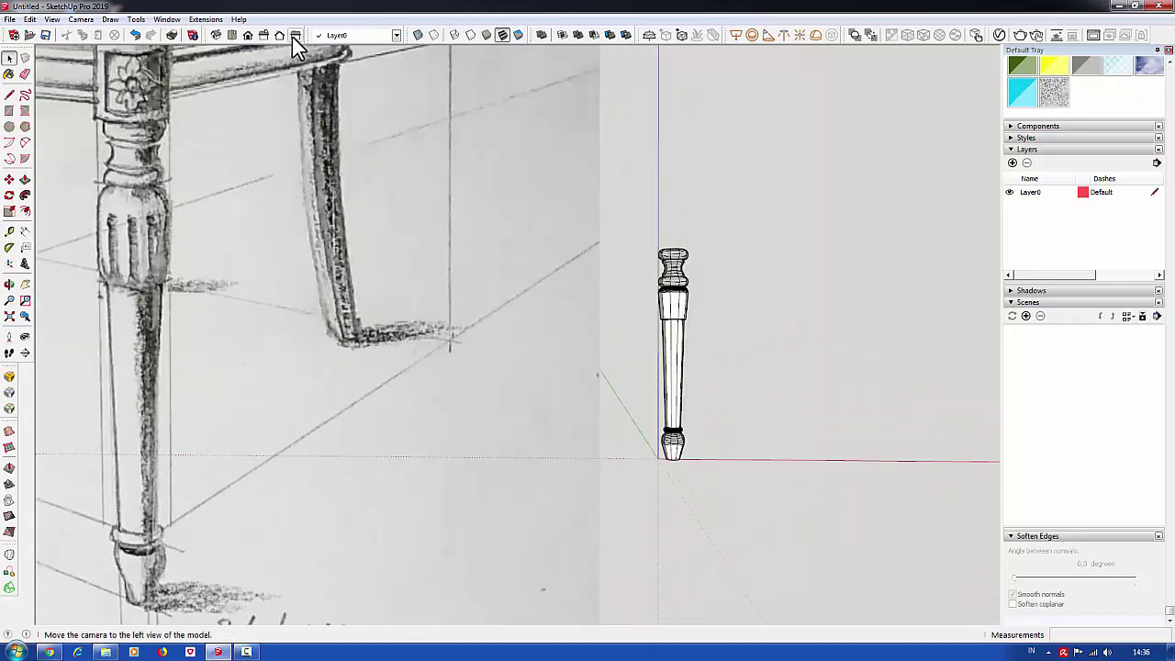
{"action": "left_click", "coordinate": [248, 37]}
{"action": "left_click_drag", "start_coordinate": [439, 295], "coordinate": [577, 380]}
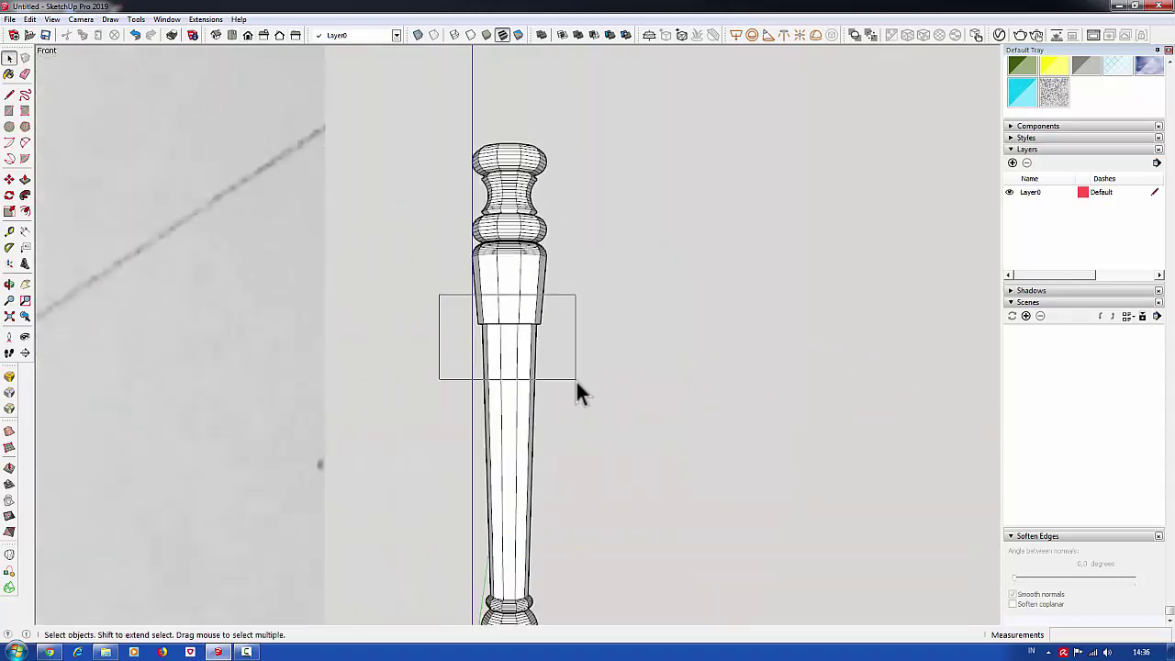
{"action": "scroll", "coordinate": [520, 342], "scroll_direction": "up", "scroll_amount": 1}
{"action": "key", "text": "m"}
{"action": "left_click", "coordinate": [533, 319]}
{"action": "type", "text": "25"}
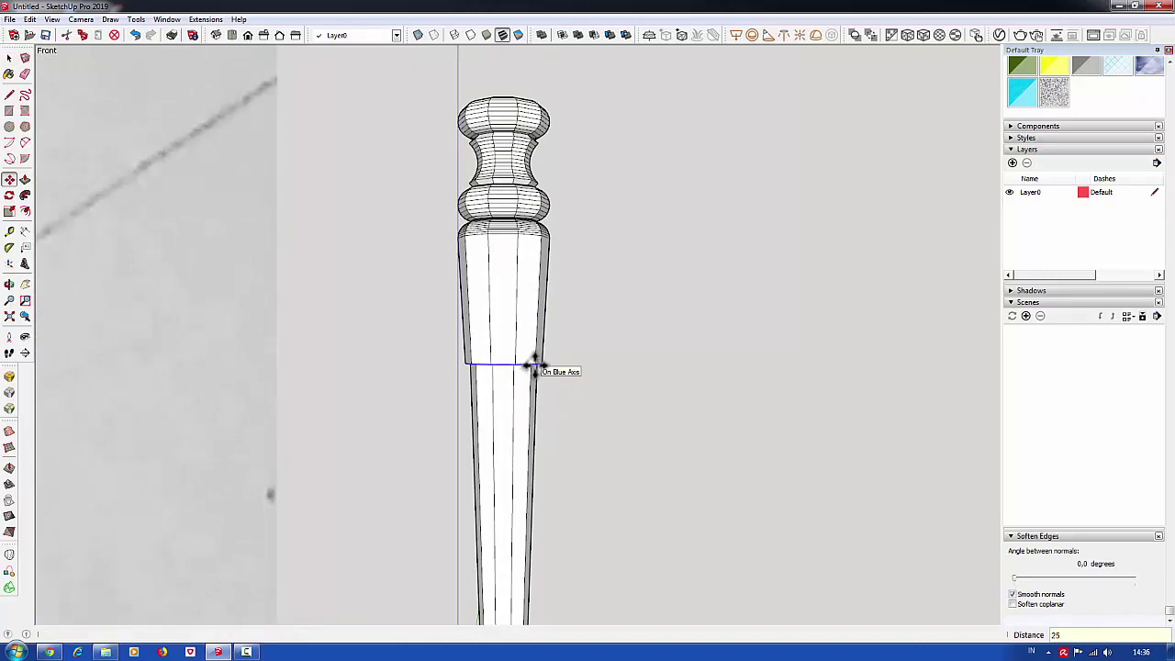
{"action": "key", "text": "Return"}
{"action": "scroll", "coordinate": [633, 380], "scroll_direction": "down", "scroll_amount": 3}
{"action": "scroll", "coordinate": [633, 380], "scroll_direction": "down", "scroll_amount": 3}
{"action": "key", "text": "space"}
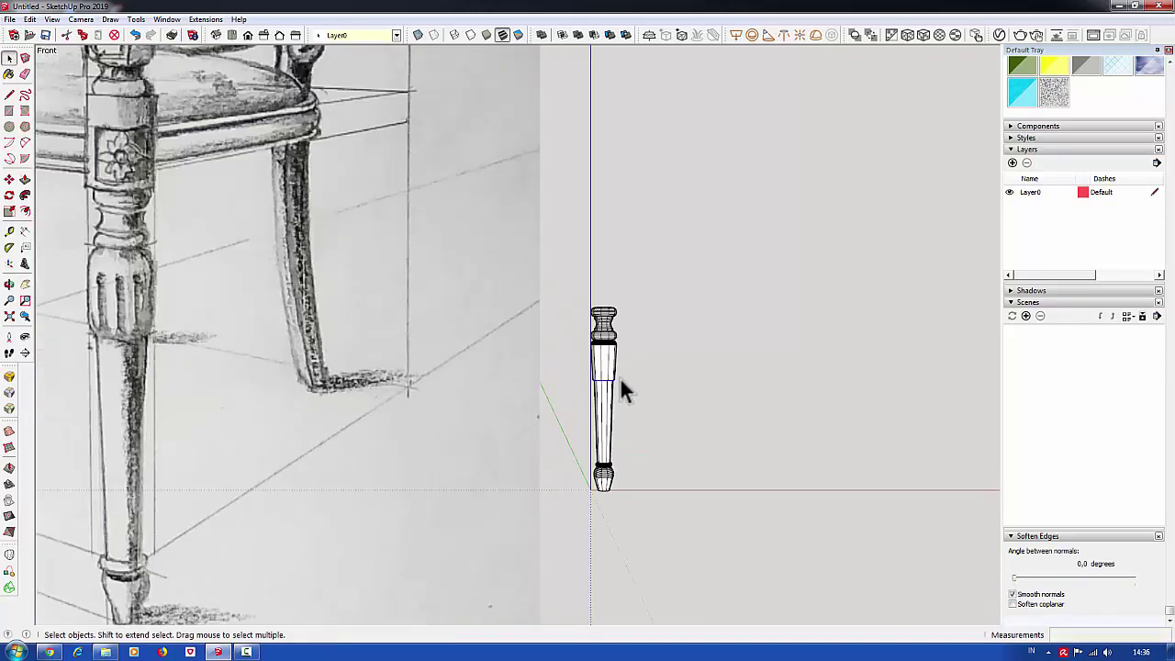
Orbit around the leg to inspect the lengthened upper block.
{"action": "scroll", "coordinate": [621, 380], "scroll_direction": "up", "scroll_amount": 3}
{"action": "scroll", "coordinate": [615, 382], "scroll_direction": "up", "scroll_amount": 3}
{"action": "key", "text": "o"}
{"action": "scroll", "coordinate": [613, 309], "scroll_direction": "down", "scroll_amount": 3}
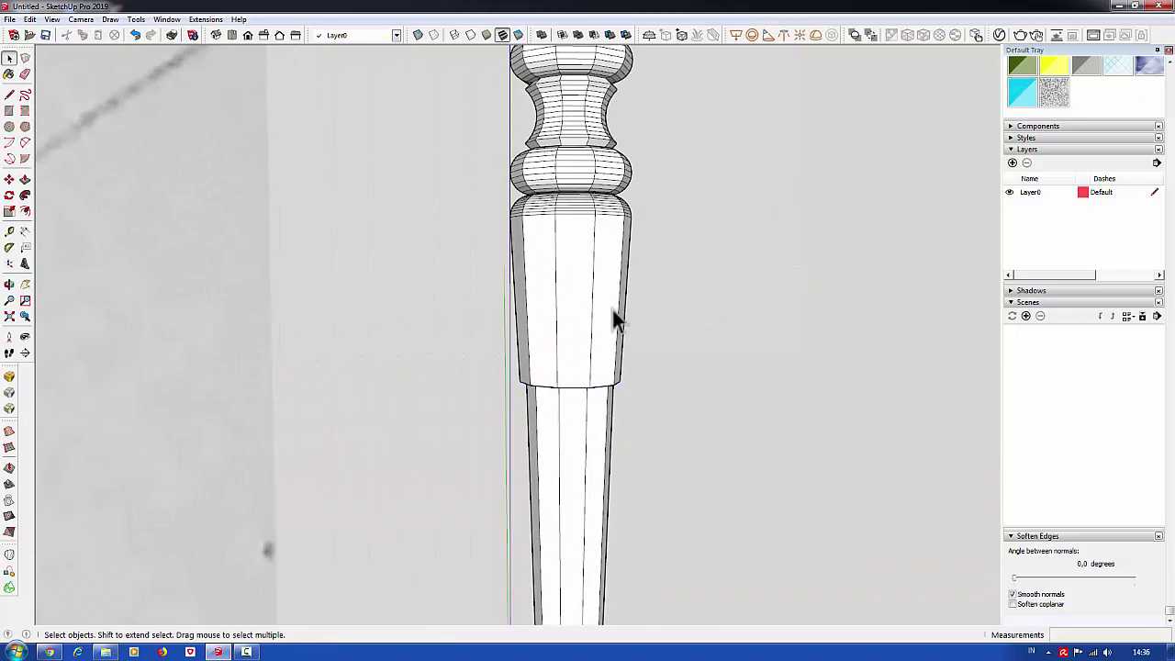
{"action": "scroll", "coordinate": [612, 281], "scroll_direction": "down", "scroll_amount": 3}
{"action": "middle_click_drag", "start_coordinate": [612, 281], "coordinate": [419, 333]}
{"action": "scroll", "coordinate": [638, 337], "scroll_direction": "up", "scroll_amount": 2}
{"action": "scroll", "coordinate": [638, 337], "scroll_direction": "up", "scroll_amount": 3}
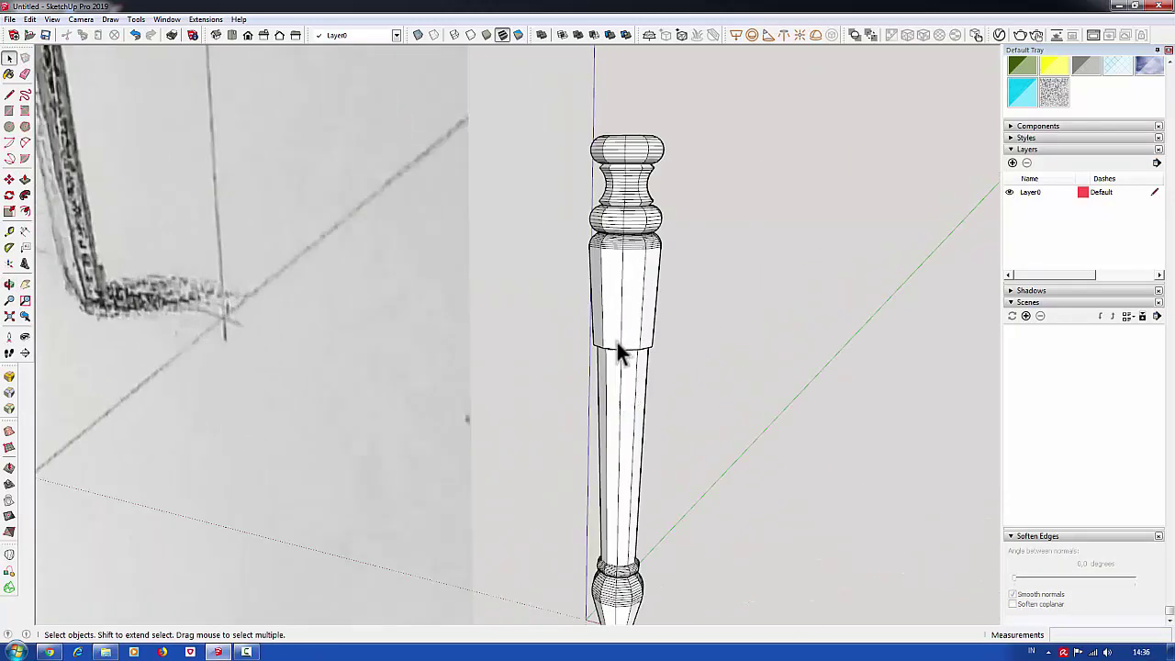
{"action": "scroll", "coordinate": [624, 348], "scroll_direction": "up", "scroll_amount": 2}
Sketch guide lines on the upper block's face and erase the stray edges.
{"action": "key", "text": "l"}
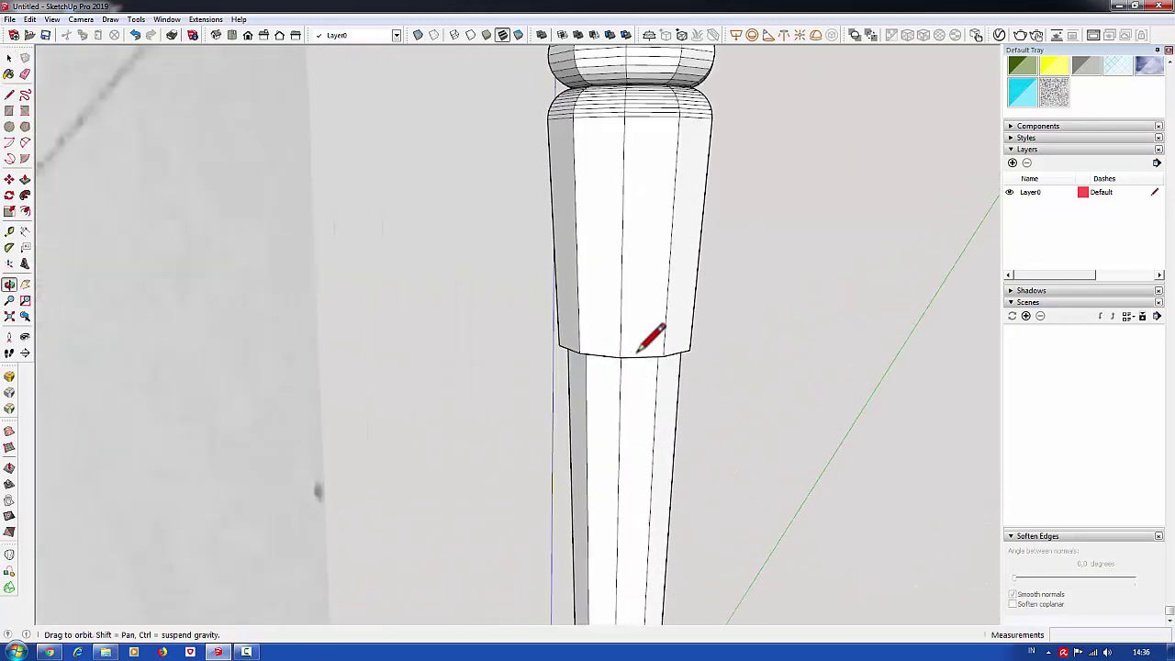
{"action": "middle_click_drag", "start_coordinate": [639, 352], "coordinate": [762, 262]}
{"action": "scroll", "coordinate": [608, 345], "scroll_direction": "up", "scroll_amount": 2}
{"action": "scroll", "coordinate": [620, 337], "scroll_direction": "down", "scroll_amount": 2}
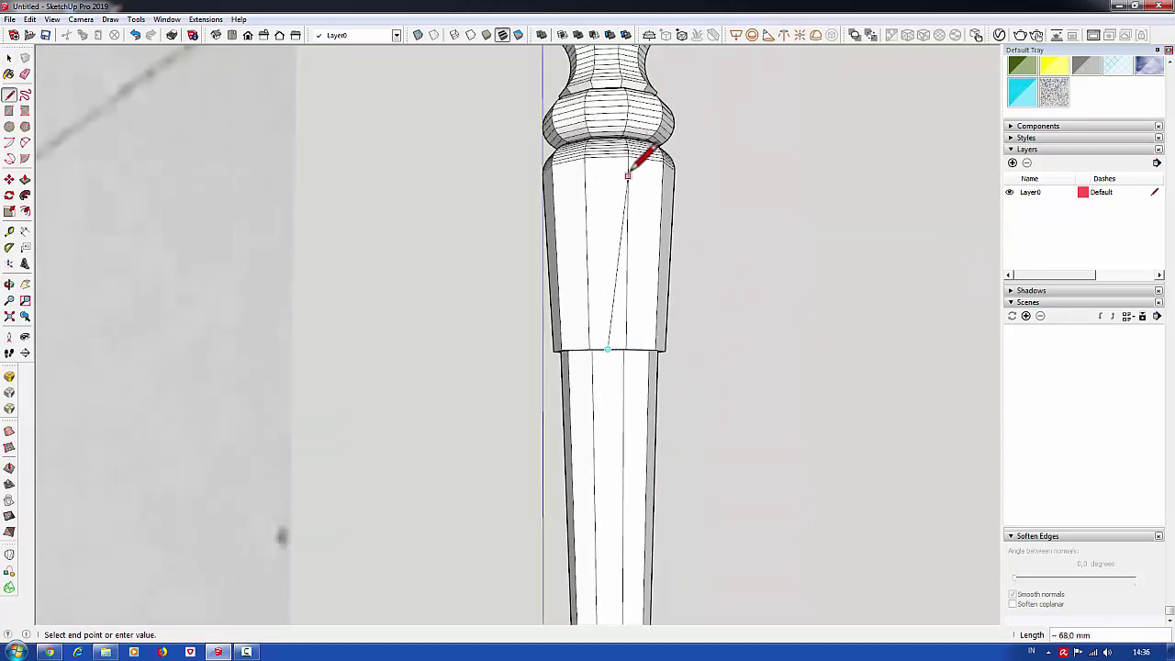
{"action": "mouse_move", "coordinate": [621, 335]}
{"action": "middle_mouse_down"}
{"action": "mouse_move", "coordinate": [640, 302]}
{"action": "mouse_move", "coordinate": [630, 271]}
{"action": "middle_mouse_up"}
{"action": "scroll", "coordinate": [634, 320], "scroll_direction": "up", "scroll_amount": 3}
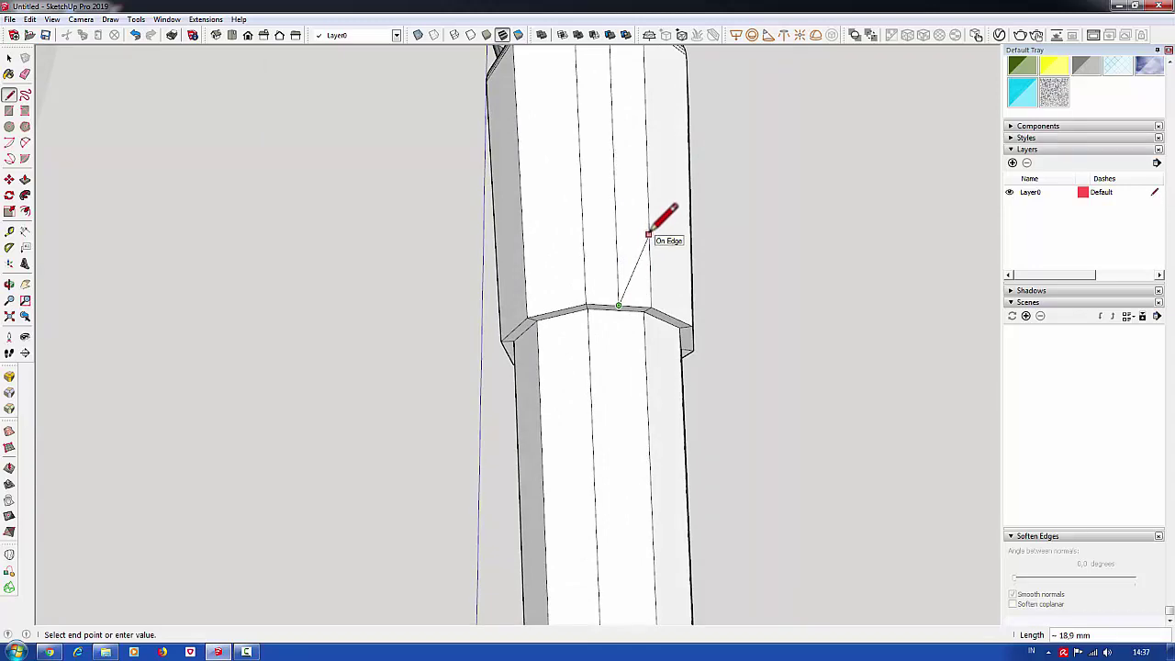
{"action": "scroll", "coordinate": [648, 303], "scroll_direction": "down", "scroll_amount": 2}
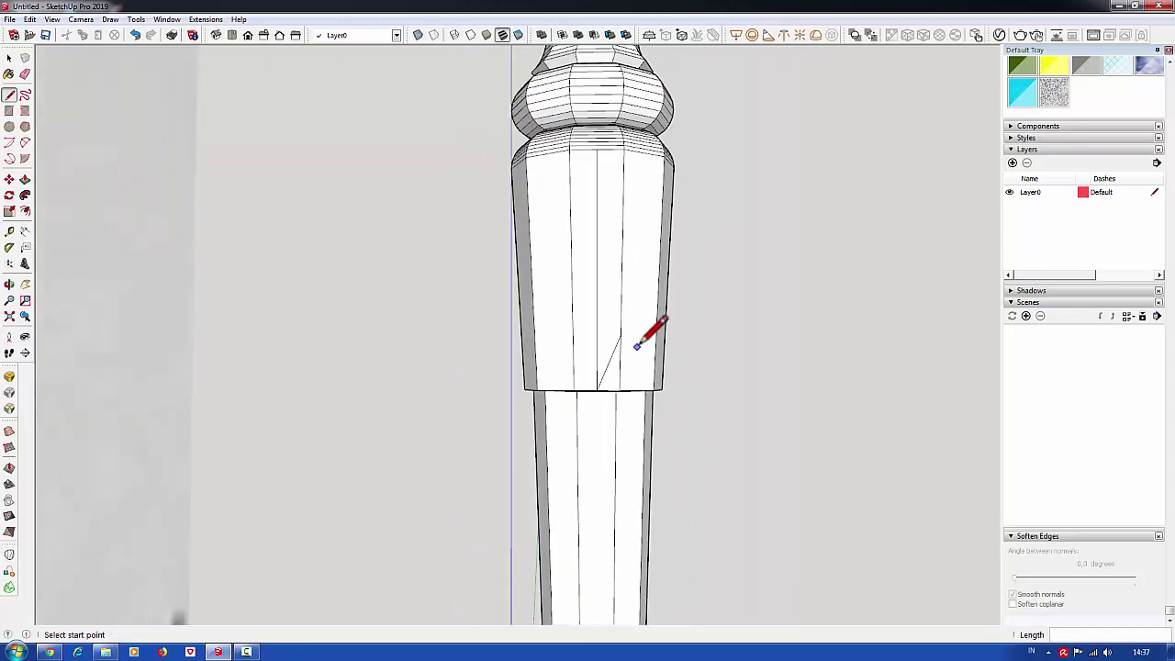
{"action": "scroll", "coordinate": [635, 343], "scroll_direction": "down", "scroll_amount": 2}
{"action": "scroll", "coordinate": [625, 370], "scroll_direction": "down", "scroll_amount": 2}
{"action": "scroll", "coordinate": [661, 349], "scroll_direction": "down", "scroll_amount": 3}
{"action": "scroll", "coordinate": [188, 313], "scroll_direction": "up", "scroll_amount": 2}
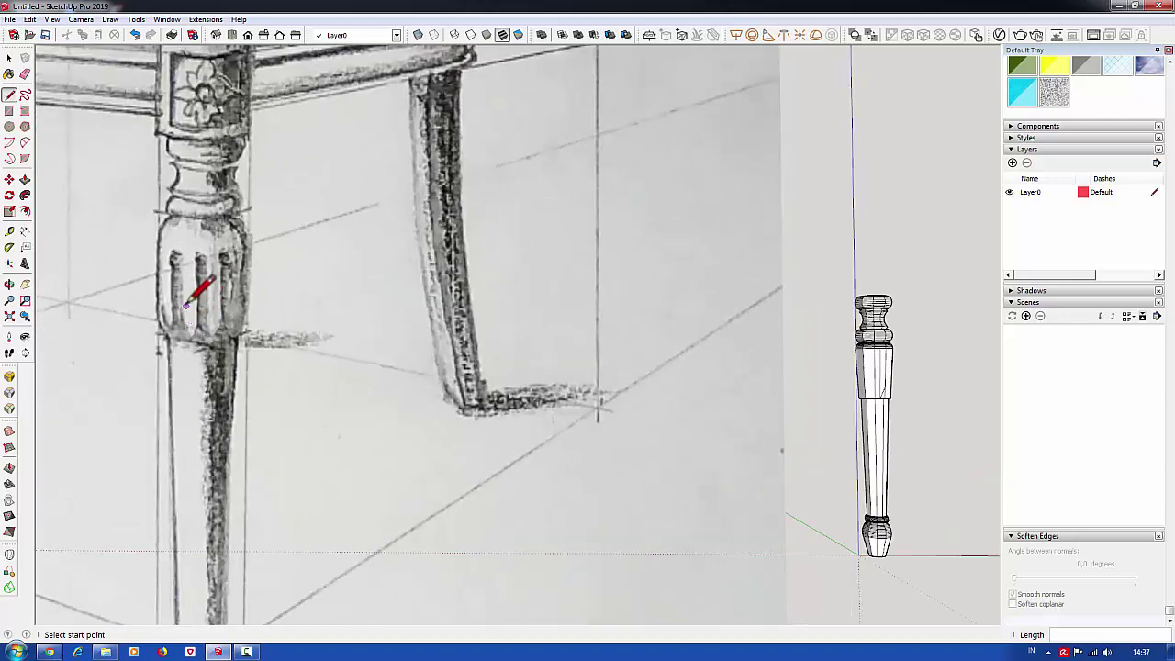
{"action": "scroll", "coordinate": [883, 404], "scroll_direction": "up", "scroll_amount": 5}
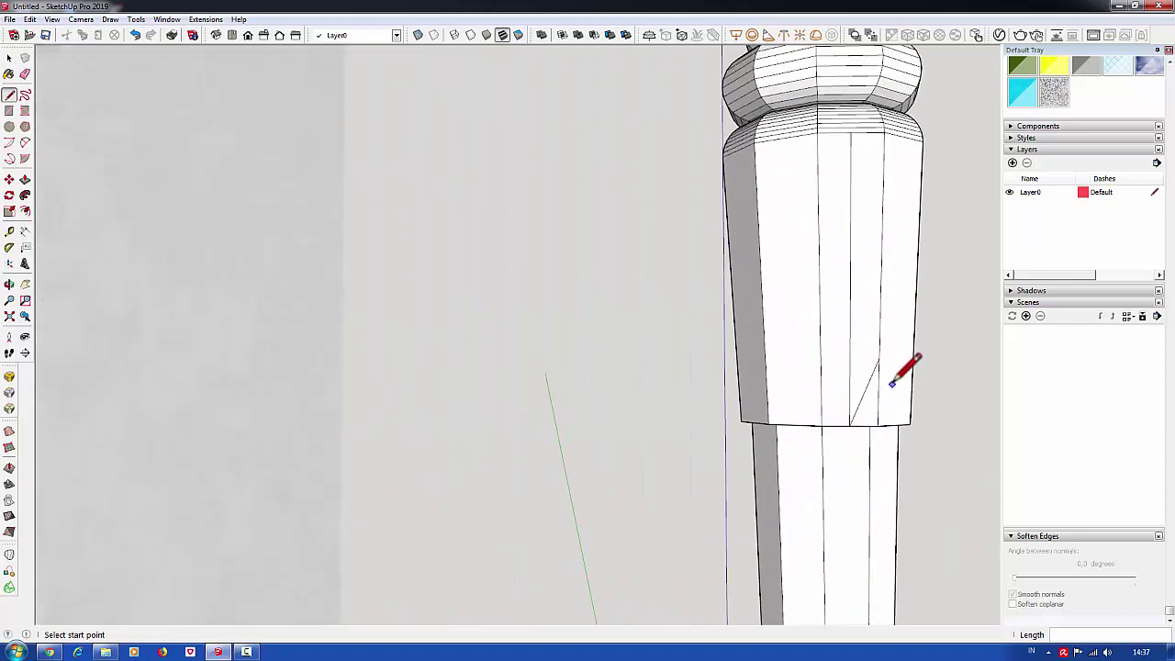
{"action": "key", "text": "e"}
{"action": "scroll", "coordinate": [868, 404], "scroll_direction": "up", "scroll_amount": 1}
{"action": "scroll", "coordinate": [861, 386], "scroll_direction": "down", "scroll_amount": 2}
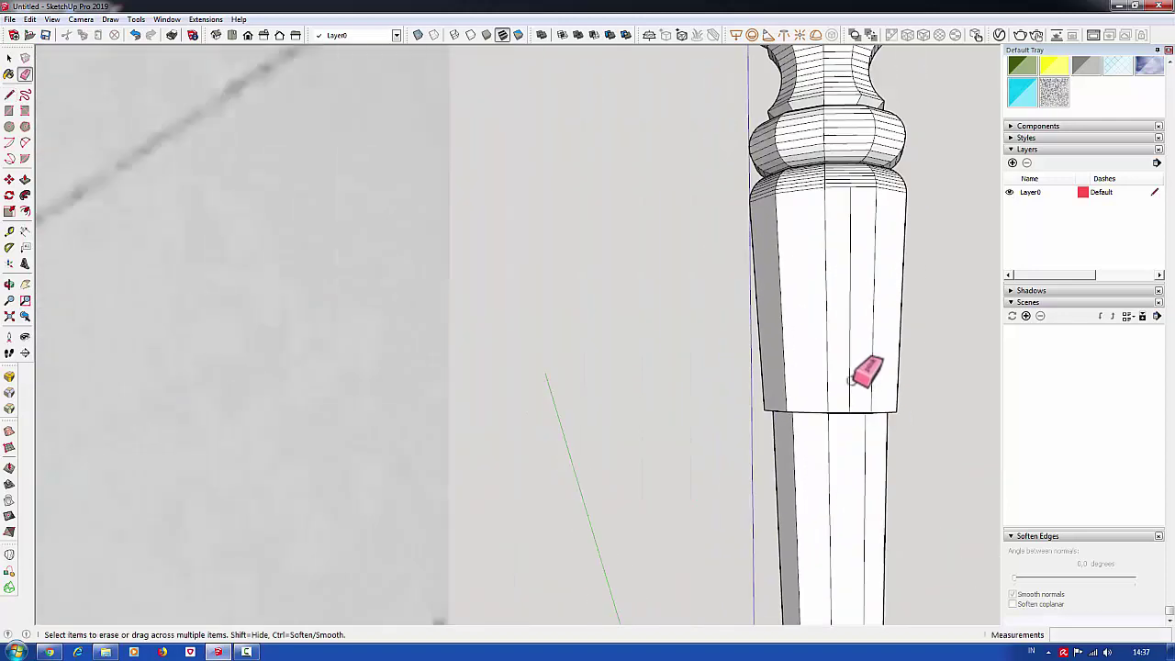
{"action": "mouse_move", "coordinate": [860, 375]}
{"action": "middle_mouse_down"}
{"action": "mouse_move", "coordinate": [874, 349]}
{"action": "mouse_move", "coordinate": [813, 236]}
{"action": "mouse_move", "coordinate": [839, 226]}
{"action": "mouse_move", "coordinate": [707, 357]}
{"action": "mouse_move", "coordinate": [836, 395]}
{"action": "middle_mouse_up"}
{"action": "key", "text": "l"}
{"action": "scroll", "coordinate": [837, 395], "scroll_direction": "up", "scroll_amount": 1}
{"action": "scroll", "coordinate": [835, 389], "scroll_direction": "up", "scroll_amount": 1}
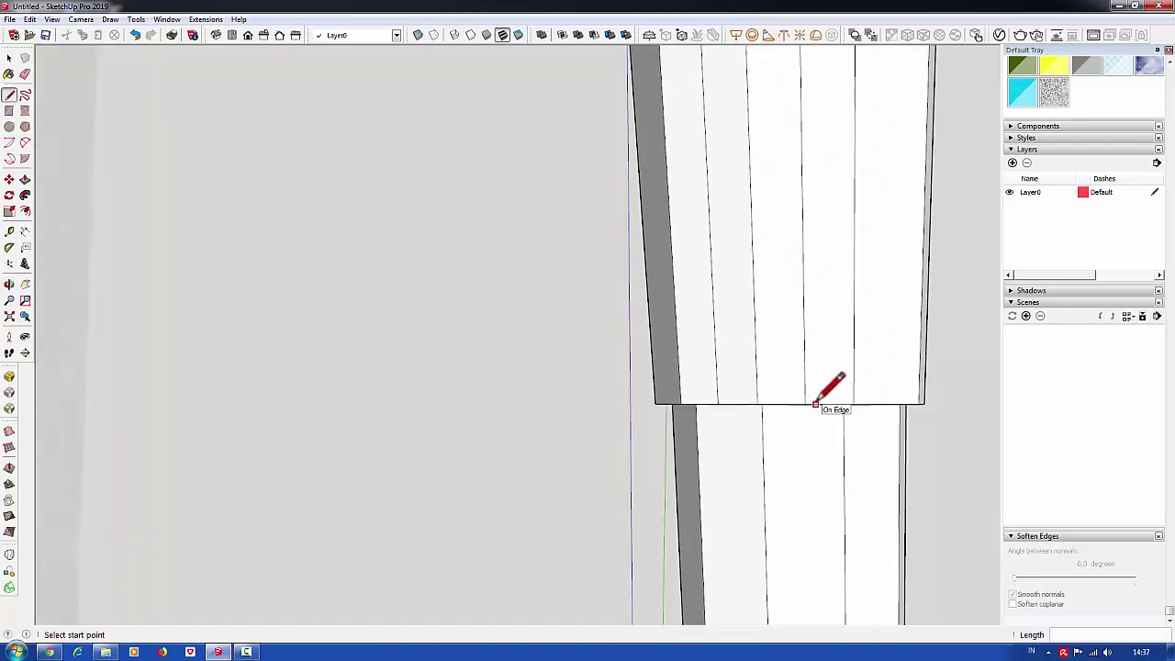
Copy the vertical edge 2.0 mm to each side using Move with Ctrl.
{"action": "key", "text": "space"}
{"action": "scroll", "coordinate": [808, 395], "scroll_direction": "down", "scroll_amount": 1}
{"action": "key", "text": "m"}
{"action": "scroll", "coordinate": [805, 394], "scroll_direction": "down", "scroll_amount": 2}
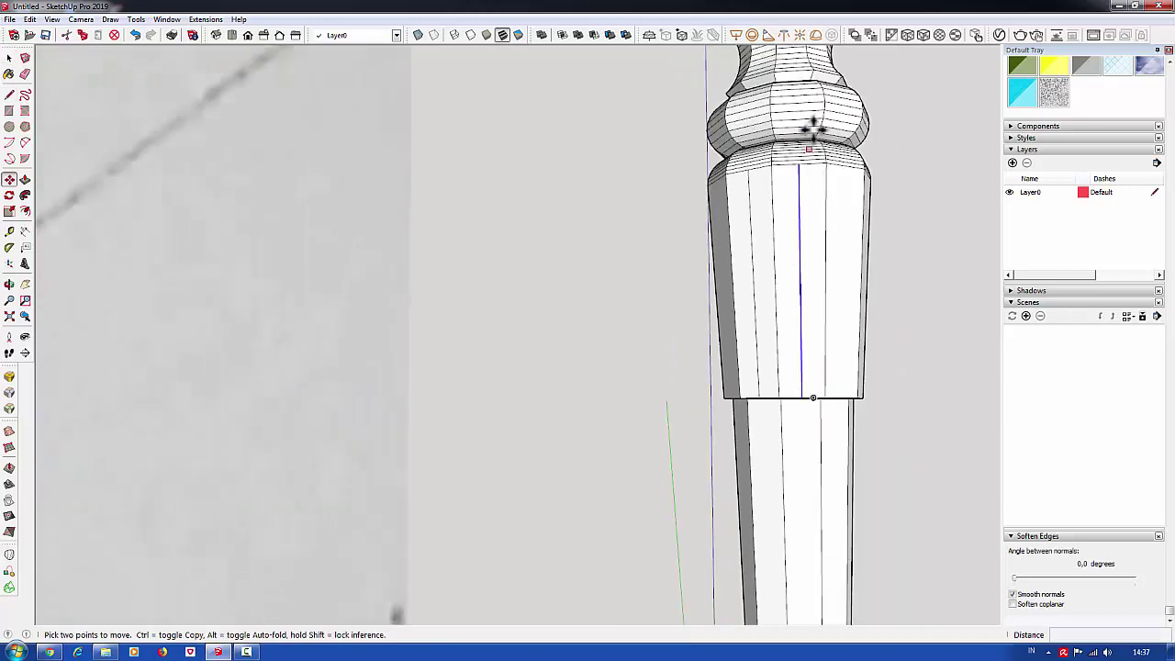
{"action": "scroll", "coordinate": [821, 123], "scroll_direction": "up", "scroll_amount": 1}
{"action": "scroll", "coordinate": [795, 196], "scroll_direction": "up", "scroll_amount": 1}
{"action": "key", "text": "ctrl"}
{"action": "left_click", "coordinate": [808, 181]}
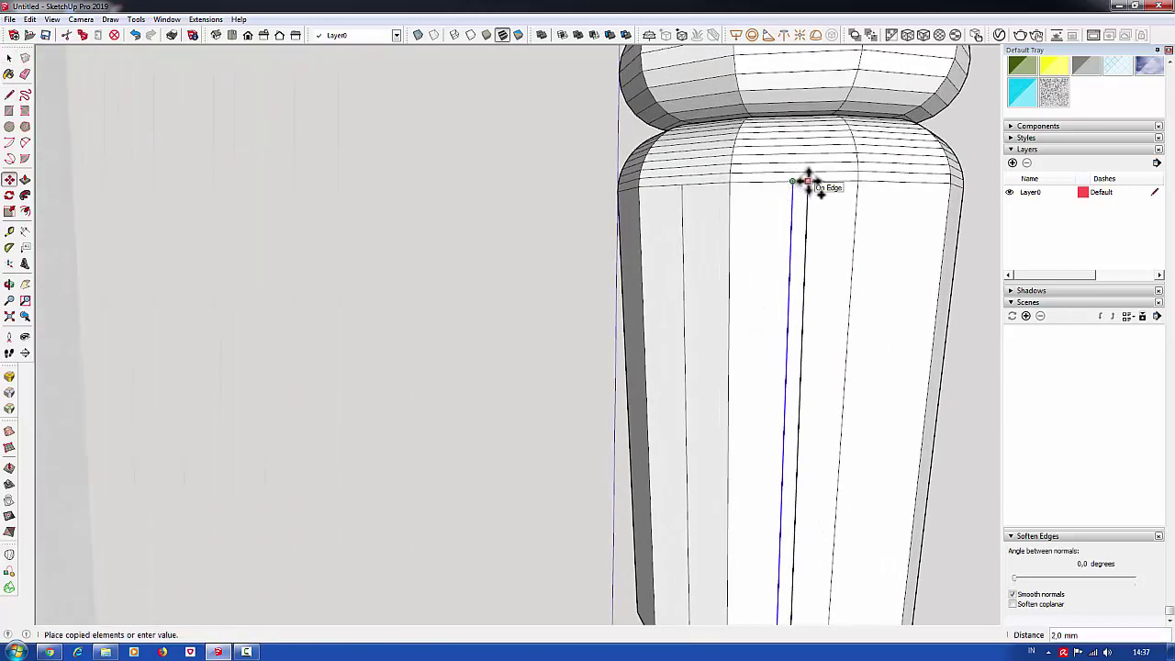
{"action": "type", "text": "2"}
{"action": "key", "text": "Return"}
{"action": "scroll", "coordinate": [818, 188], "scroll_direction": "down", "scroll_amount": 1}
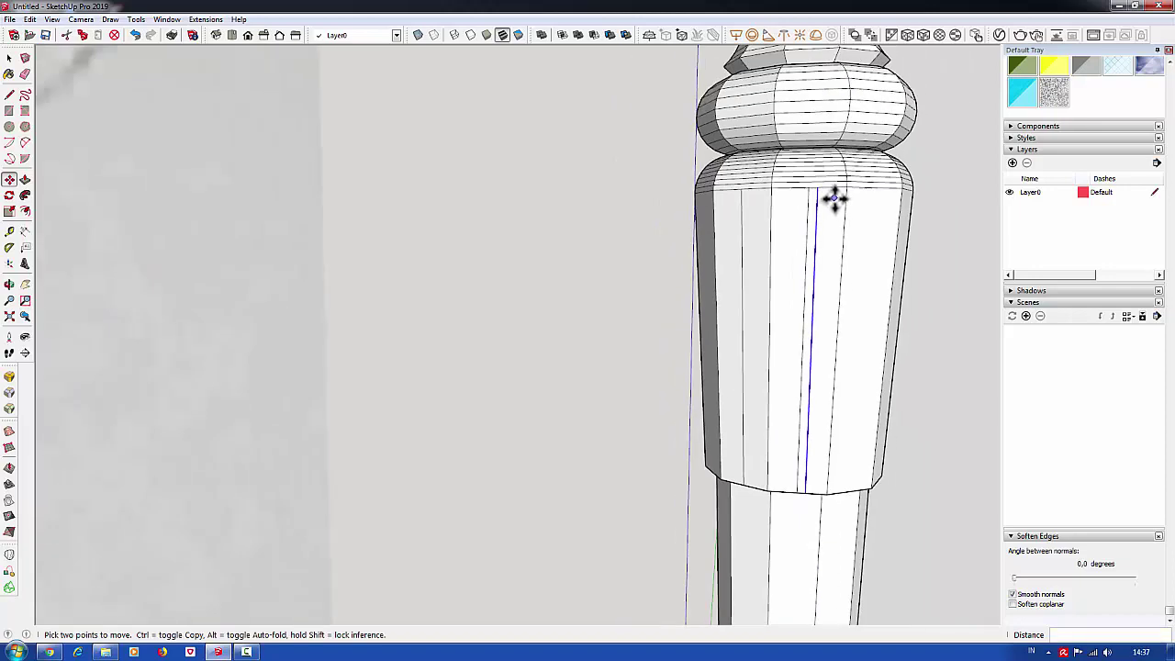
{"action": "scroll", "coordinate": [822, 190], "scroll_direction": "up", "scroll_amount": 1}
{"action": "left_click", "coordinate": [800, 186]}
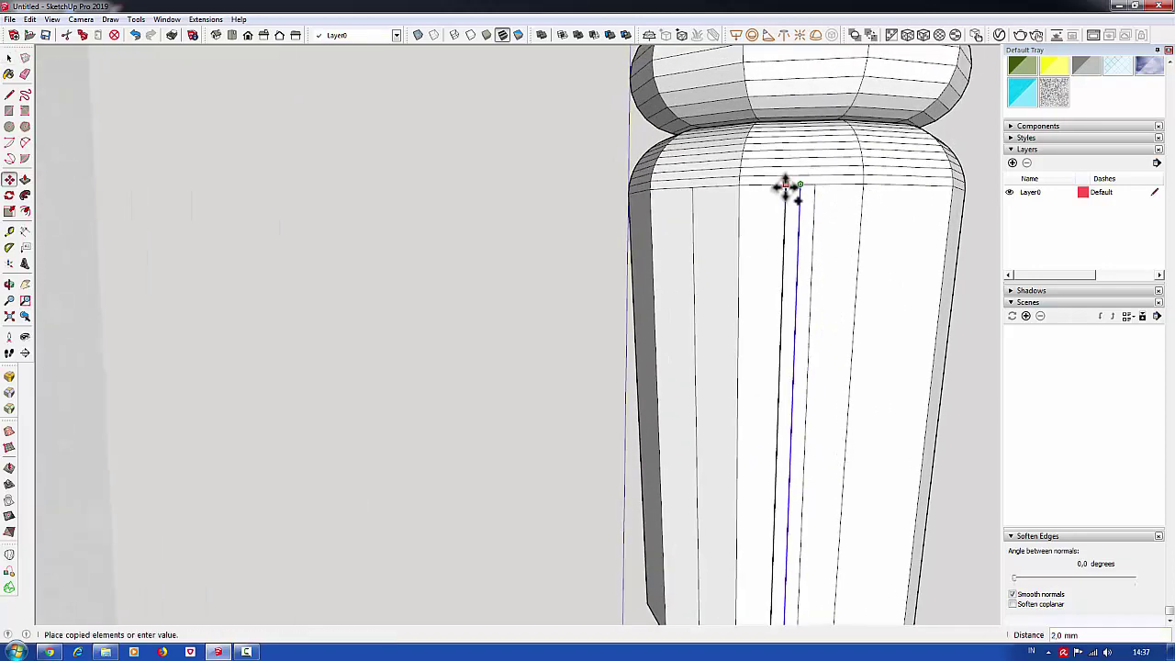
{"action": "left_click", "coordinate": [786, 188]}
{"action": "scroll", "coordinate": [779, 349], "scroll_direction": "down", "scroll_amount": 2}
{"action": "middle_click_drag", "start_coordinate": [778, 349], "coordinate": [839, 226]}
Copy another vertical edge of the upper block beside its line.
{"action": "key", "text": "space"}
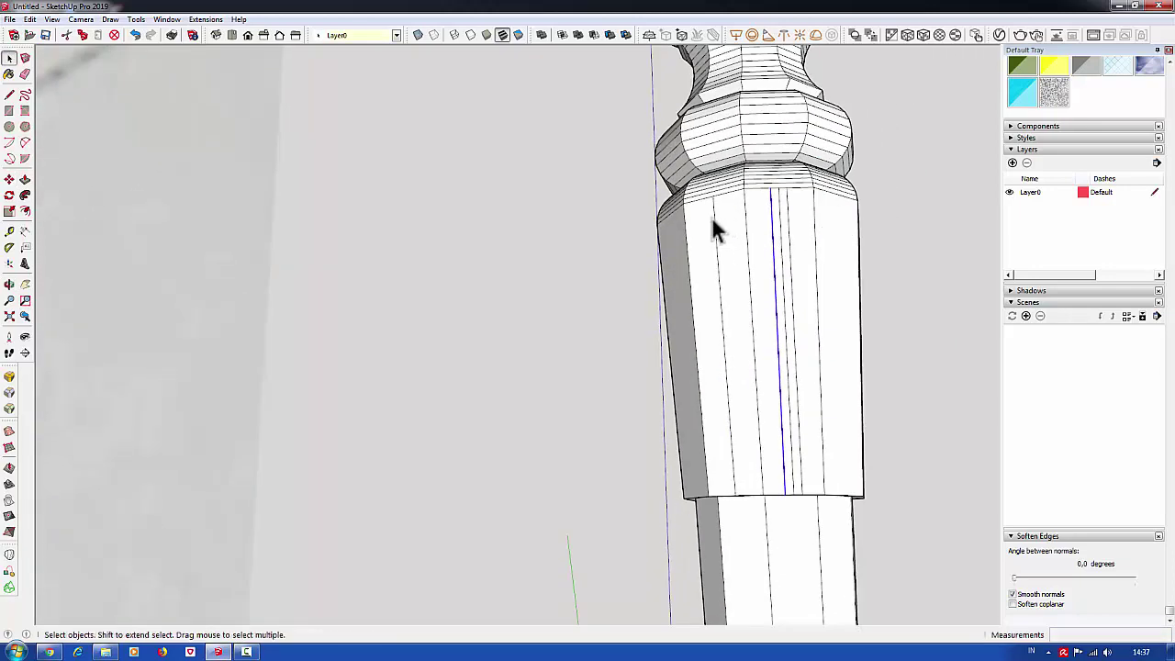
{"action": "left_click", "coordinate": [714, 220]}
{"action": "key", "text": "m"}
{"action": "middle_click_drag", "start_coordinate": [714, 220], "coordinate": [749, 429]}
{"action": "left_click", "coordinate": [729, 221]}
{"action": "left_click", "coordinate": [730, 223]}
{"action": "key", "text": "space"}
{"action": "scroll", "coordinate": [725, 231], "scroll_direction": "up", "scroll_amount": 1}
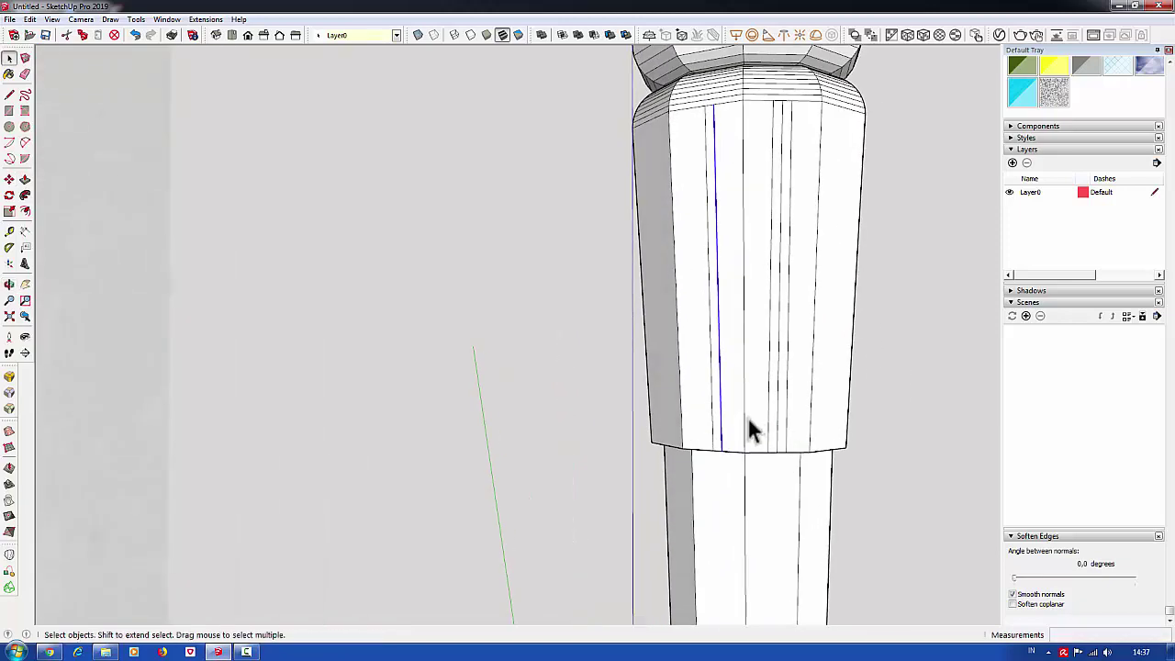
{"action": "scroll", "coordinate": [735, 367], "scroll_direction": "down", "scroll_amount": 1}
Draw two curved arcs meeting at the bottom of the flute line.
{"action": "scroll", "coordinate": [761, 512], "scroll_direction": "up", "scroll_amount": 2}
{"action": "key", "text": "a"}
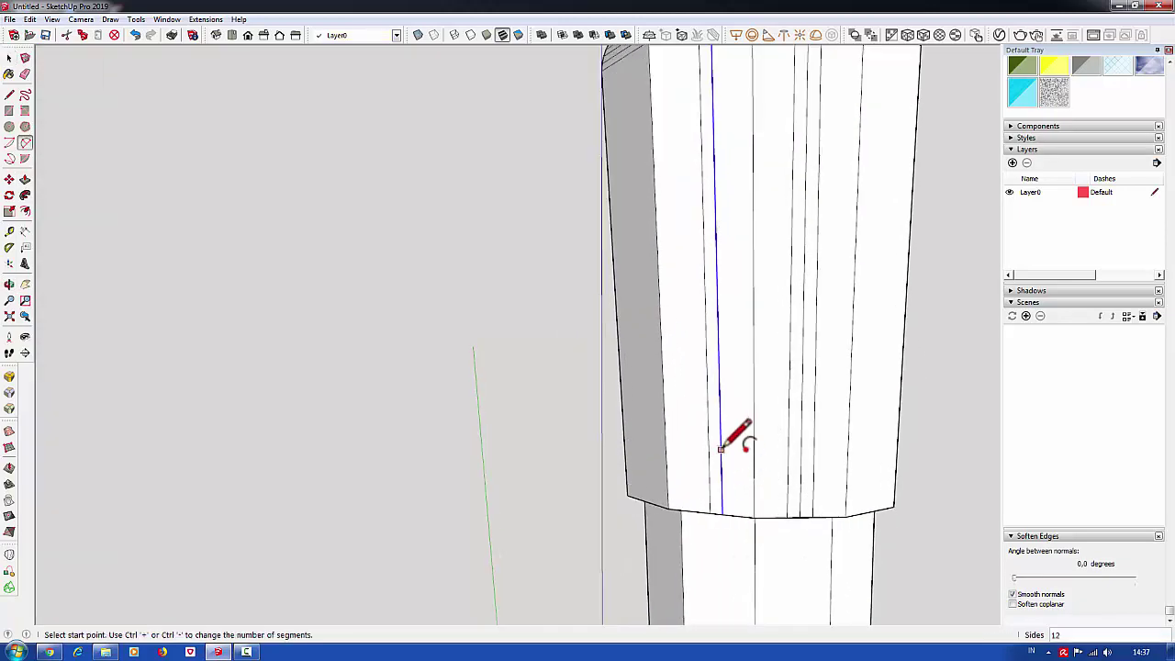
{"action": "left_click", "coordinate": [721, 444]}
{"action": "left_click", "coordinate": [755, 517]}
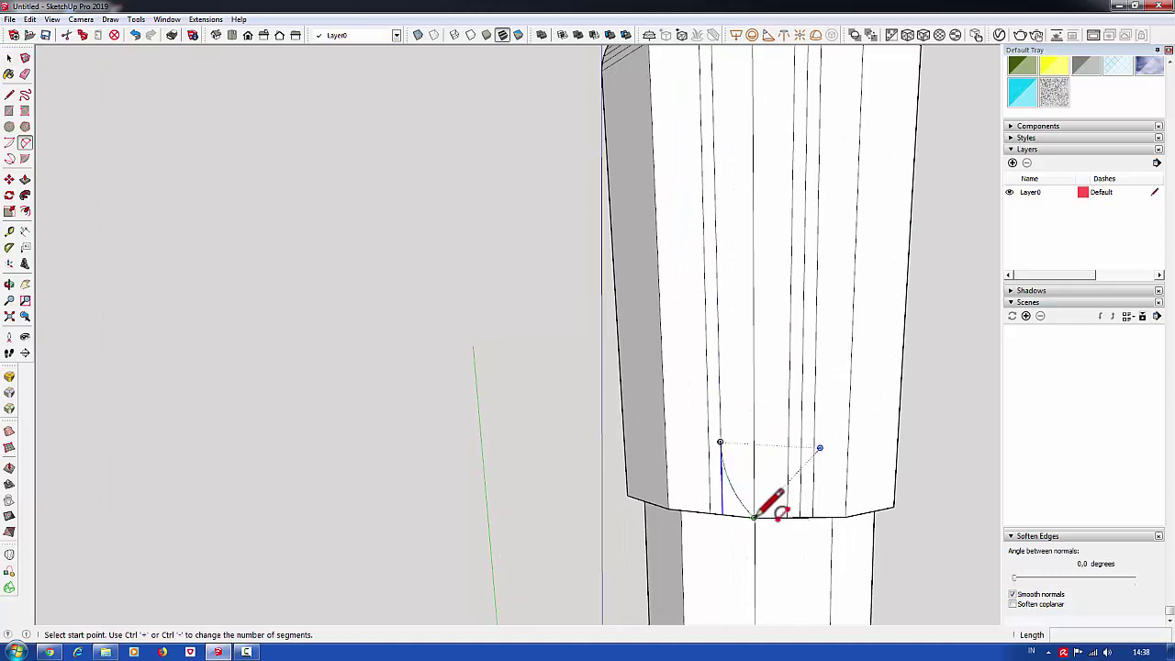
{"action": "left_click", "coordinate": [754, 517]}
{"action": "left_click", "coordinate": [788, 443]}
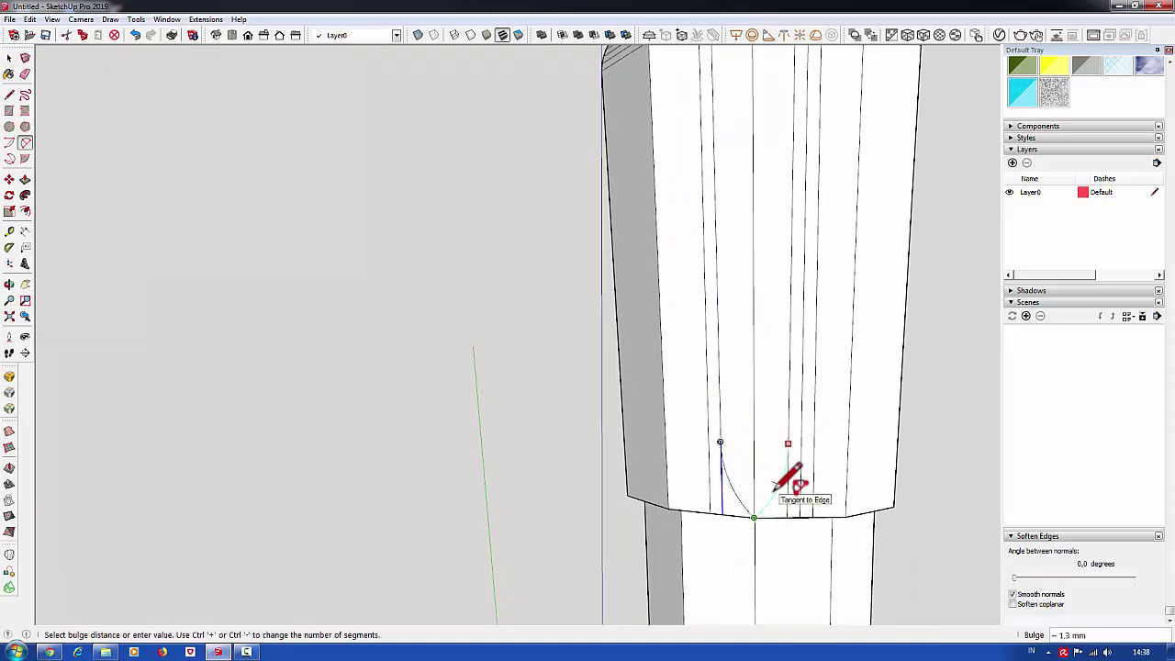
{"action": "left_click", "coordinate": [781, 482]}
Draw a longer arc from the bottom edge up to the flute line.
{"action": "scroll", "coordinate": [777, 486], "scroll_direction": "up", "scroll_amount": 2}
{"action": "mouse_move", "coordinate": [661, 446]}
{"action": "middle_mouse_down"}
{"action": "mouse_move", "coordinate": [760, 454]}
{"action": "mouse_move", "coordinate": [739, 444]}
{"action": "middle_mouse_up"}
{"action": "key", "text": "e"}
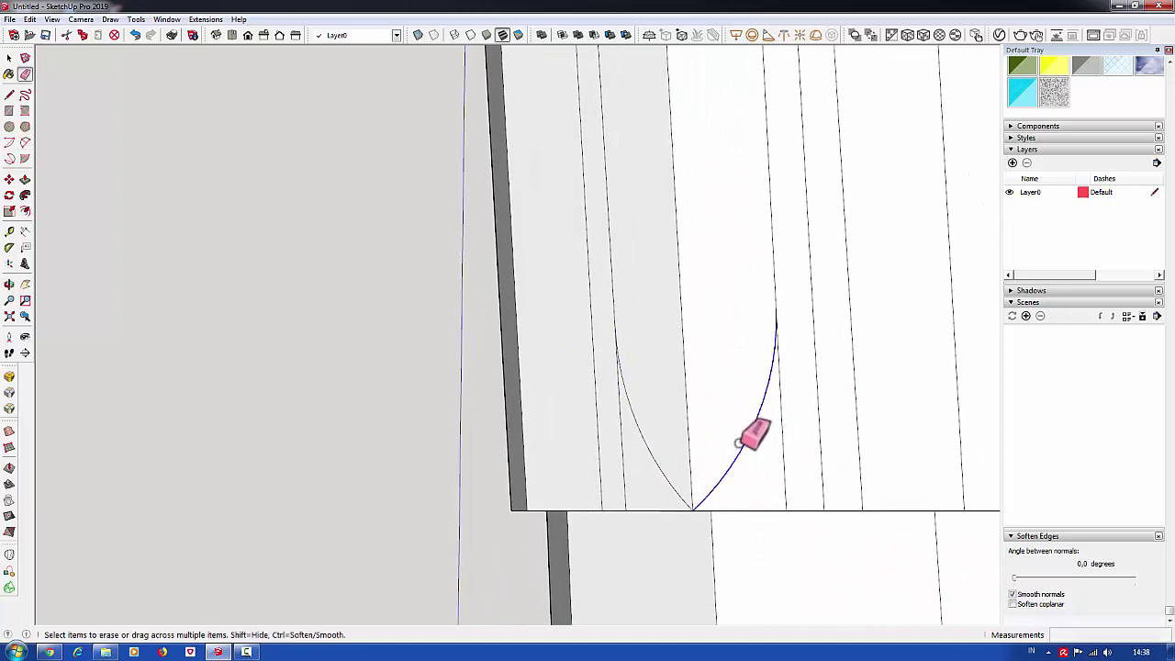
{"action": "key", "text": "a"}
{"action": "left_click", "coordinate": [693, 509]}
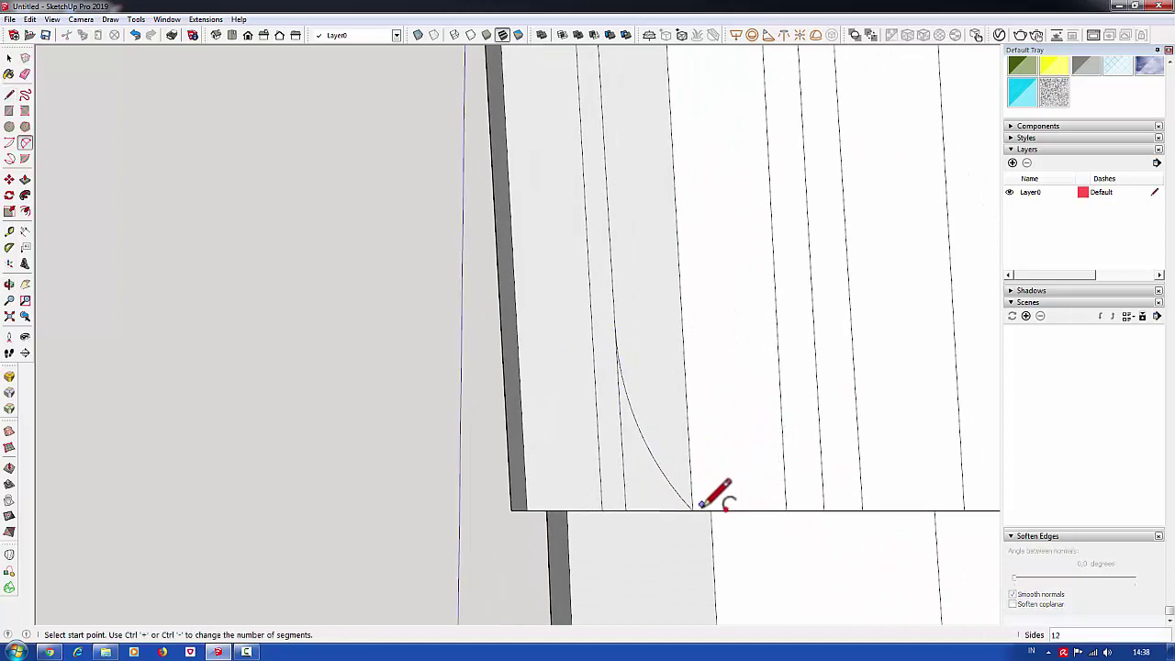
{"action": "left_click", "coordinate": [776, 307]}
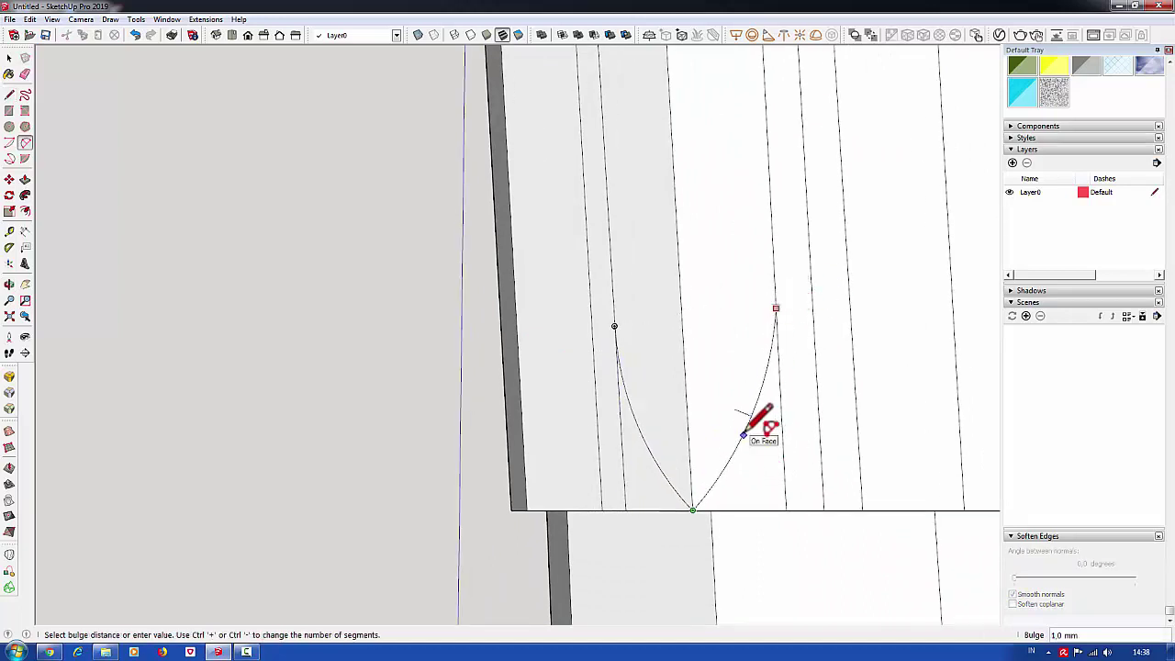
{"action": "middle_click_drag", "start_coordinate": [749, 418], "coordinate": [767, 453]}
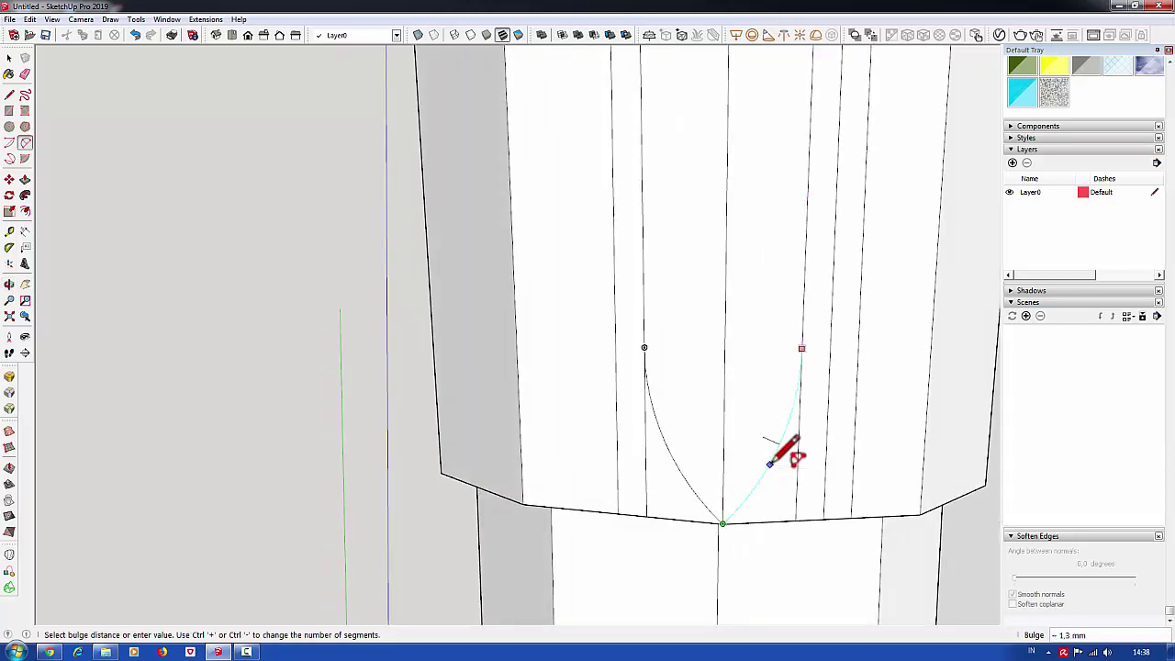
{"action": "mouse_move", "coordinate": [764, 456]}
{"action": "middle_mouse_down"}
{"action": "mouse_move", "coordinate": [708, 524]}
{"action": "mouse_move", "coordinate": [564, 552]}
{"action": "mouse_move", "coordinate": [792, 433]}
{"action": "mouse_move", "coordinate": [929, 462]}
{"action": "mouse_move", "coordinate": [790, 325]}
{"action": "mouse_move", "coordinate": [786, 458]}
{"action": "middle_mouse_up"}
{"action": "left_click", "coordinate": [579, 549]}
Erase the left flute edge and half of the arch.
{"action": "scroll", "coordinate": [735, 450], "scroll_direction": "down", "scroll_amount": 2}
{"action": "key", "text": "e"}
{"action": "scroll", "coordinate": [795, 459], "scroll_direction": "down", "scroll_amount": 2}
{"action": "scroll", "coordinate": [795, 341], "scroll_direction": "up", "scroll_amount": 2}
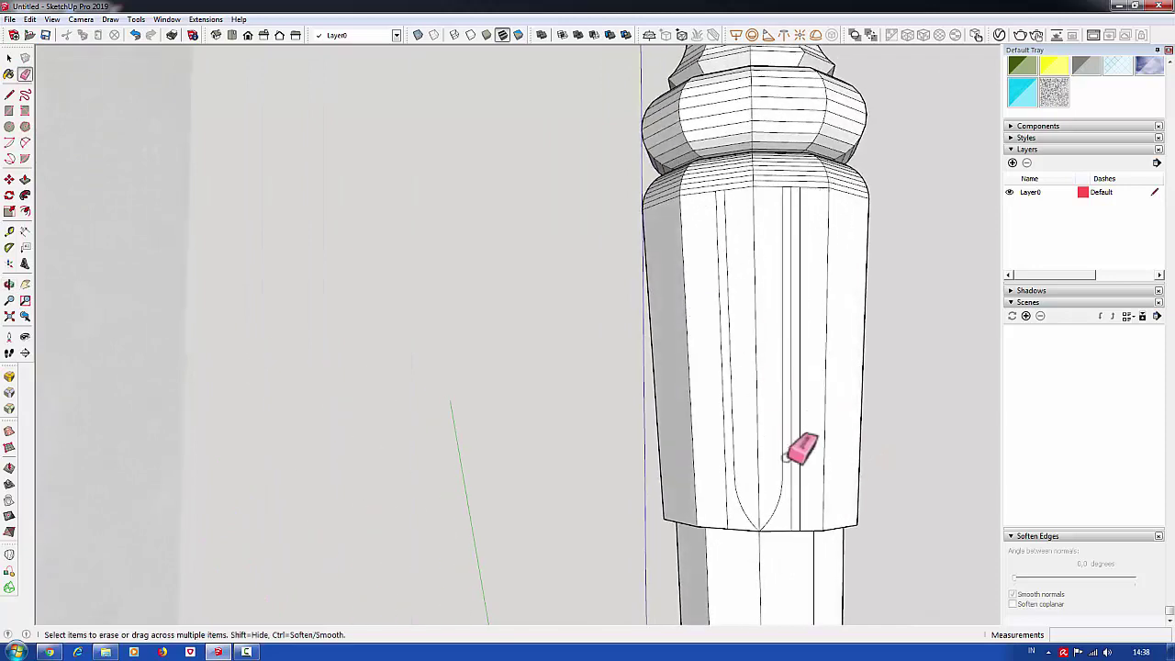
{"action": "key", "text": "a"}
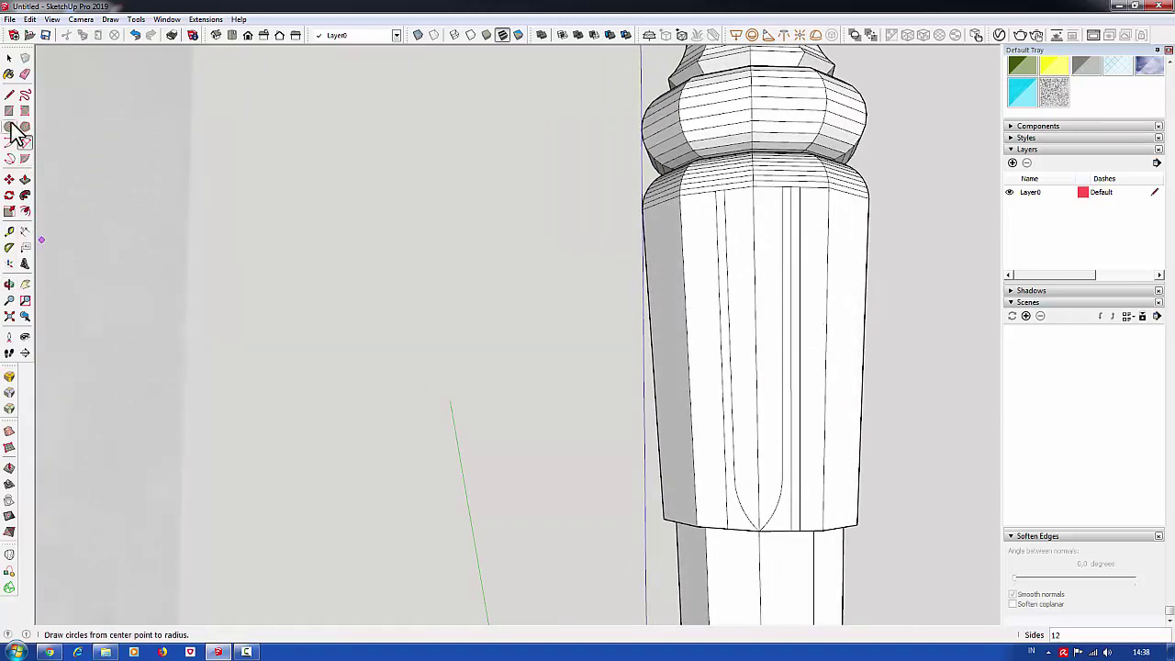
{"action": "scroll", "coordinate": [826, 270], "scroll_direction": "down", "scroll_amount": 1}
{"action": "scroll", "coordinate": [779, 288], "scroll_direction": "down", "scroll_amount": 3}
{"action": "scroll", "coordinate": [816, 370], "scroll_direction": "down", "scroll_amount": 2}
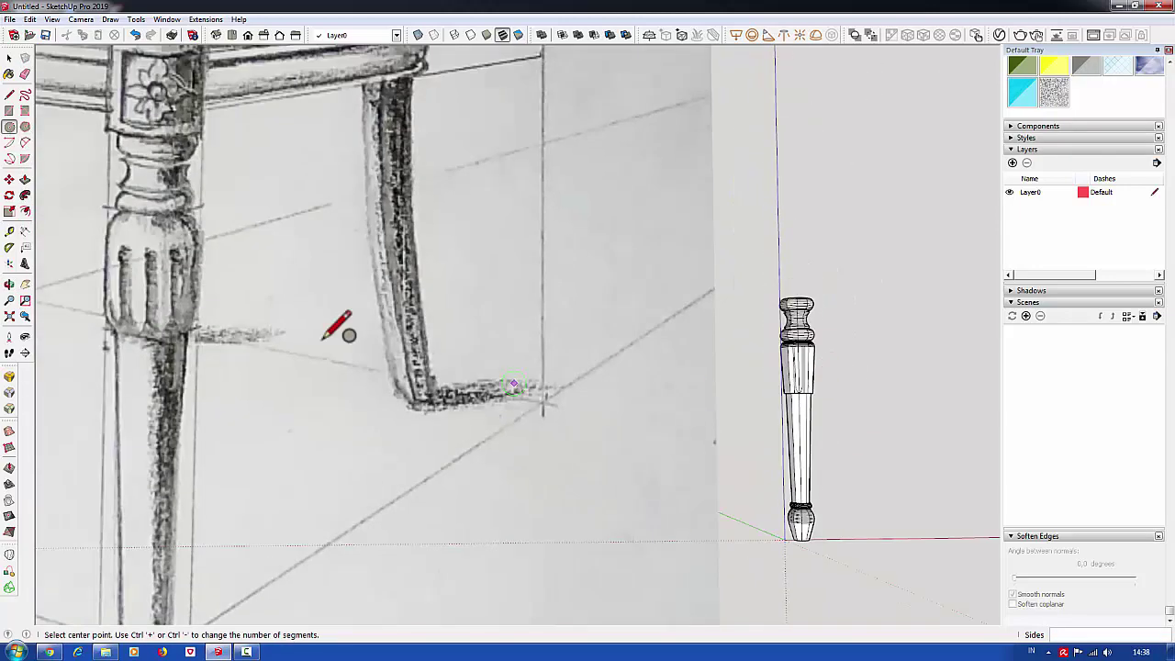
{"action": "scroll", "coordinate": [790, 340], "scroll_direction": "up", "scroll_amount": 3}
{"action": "scroll", "coordinate": [813, 341], "scroll_direction": "up", "scroll_amount": 2}
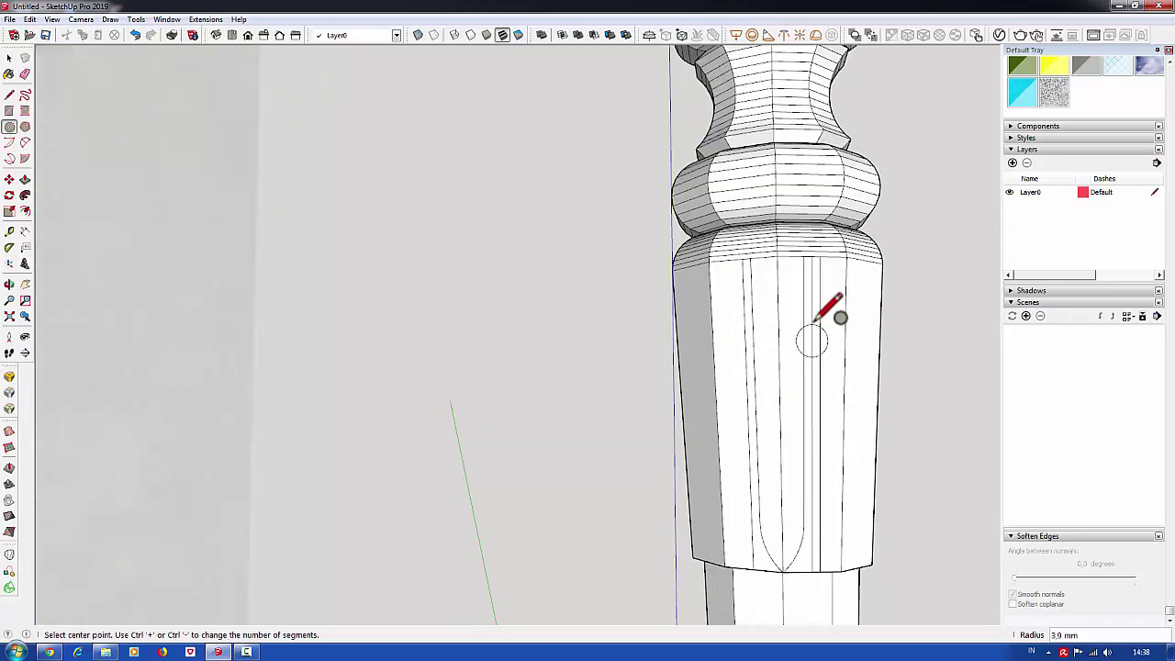
{"action": "scroll", "coordinate": [815, 326], "scroll_direction": "up", "scroll_amount": 2}
{"action": "scroll", "coordinate": [822, 340], "scroll_direction": "up", "scroll_amount": 1}
{"action": "key", "text": "e"}
{"action": "scroll", "coordinate": [831, 346], "scroll_direction": "up", "scroll_amount": 1}
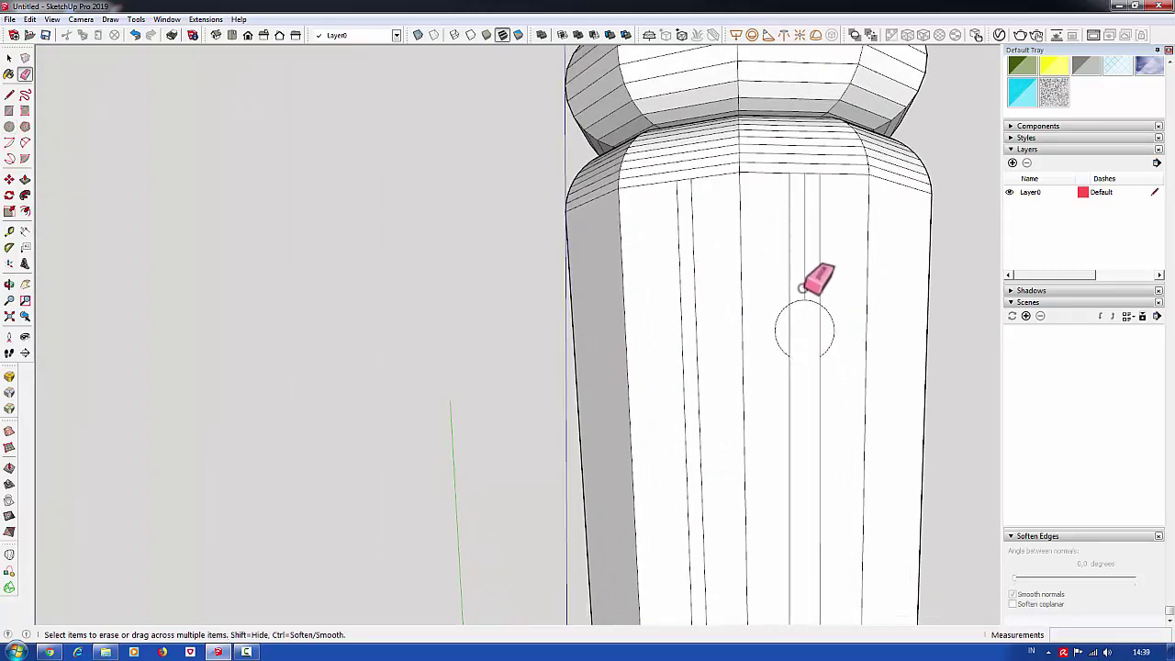
{"action": "scroll", "coordinate": [808, 303], "scroll_direction": "down", "scroll_amount": 2}
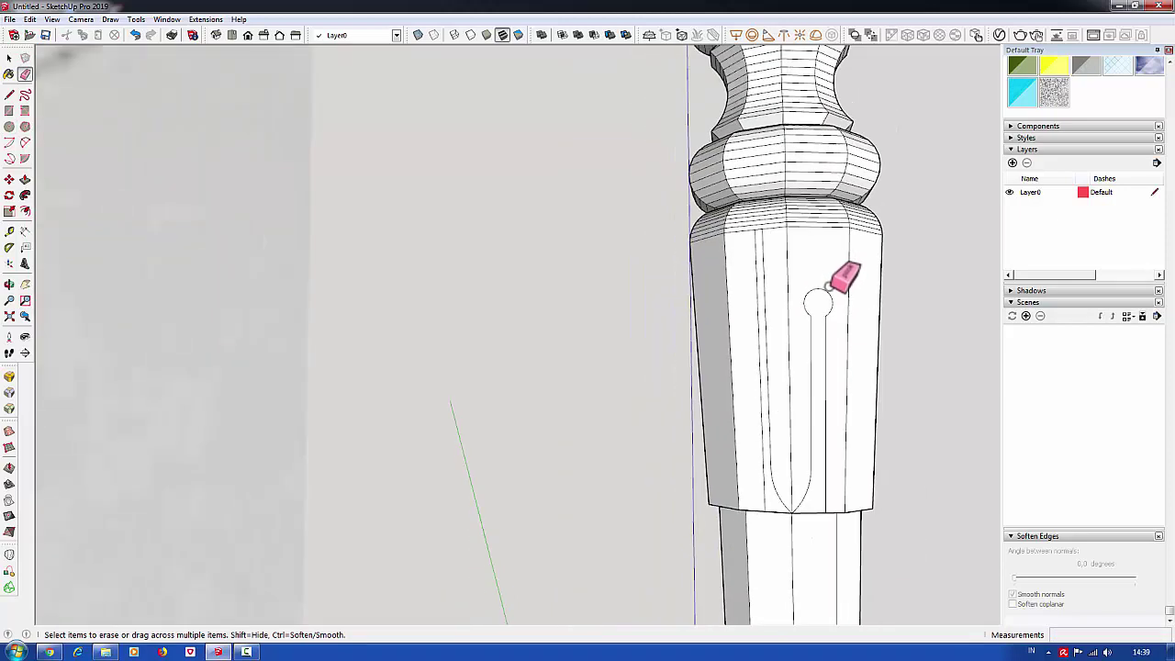
{"action": "left_click_drag", "start_coordinate": [775, 465], "coordinate": [766, 403]}
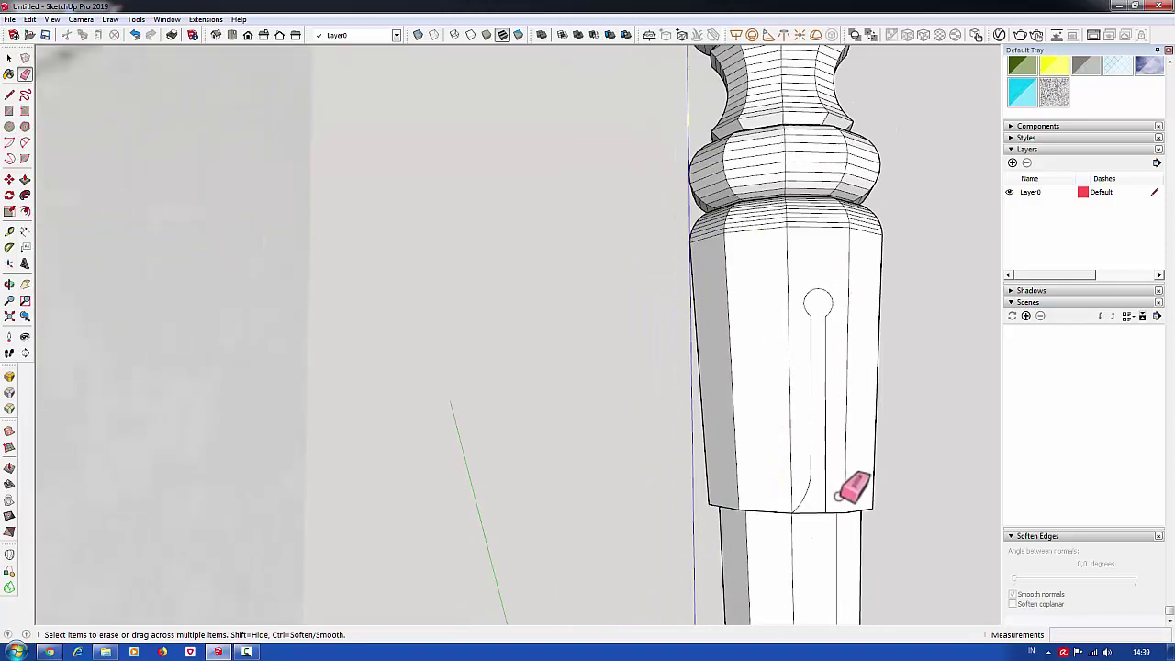
Turn the leg toward a front-on view of the flute.
{"action": "scroll", "coordinate": [838, 496], "scroll_direction": "up", "scroll_amount": 1}
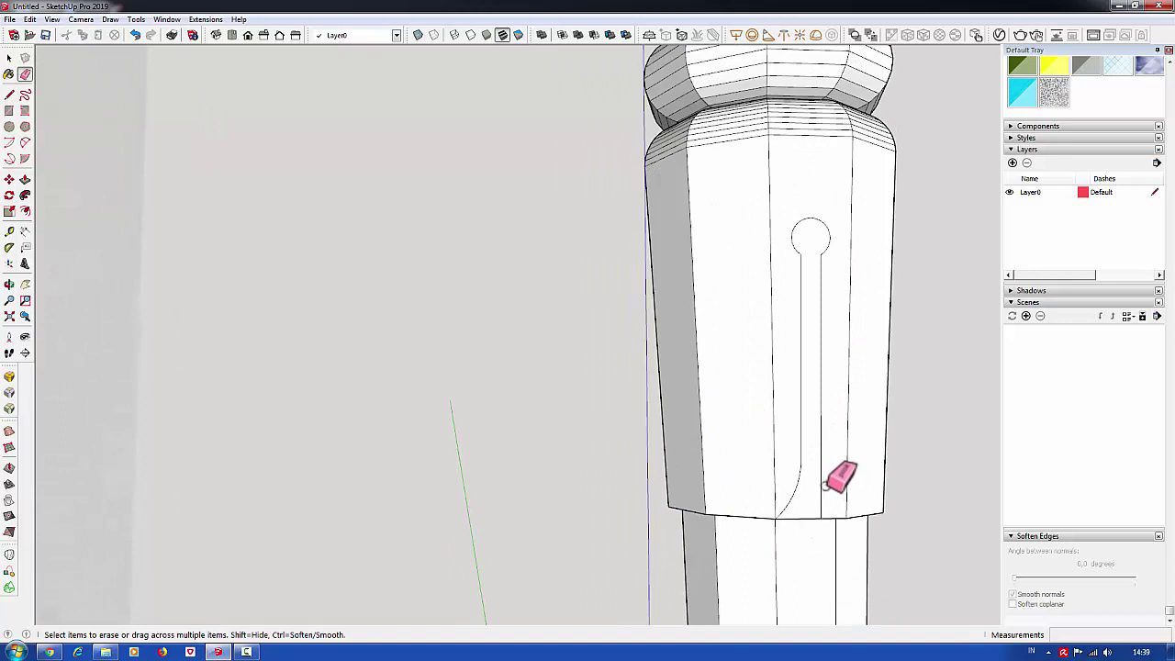
{"action": "scroll", "coordinate": [844, 489], "scroll_direction": "up", "scroll_amount": 1}
{"action": "middle_click_drag", "start_coordinate": [727, 486], "coordinate": [815, 486]}
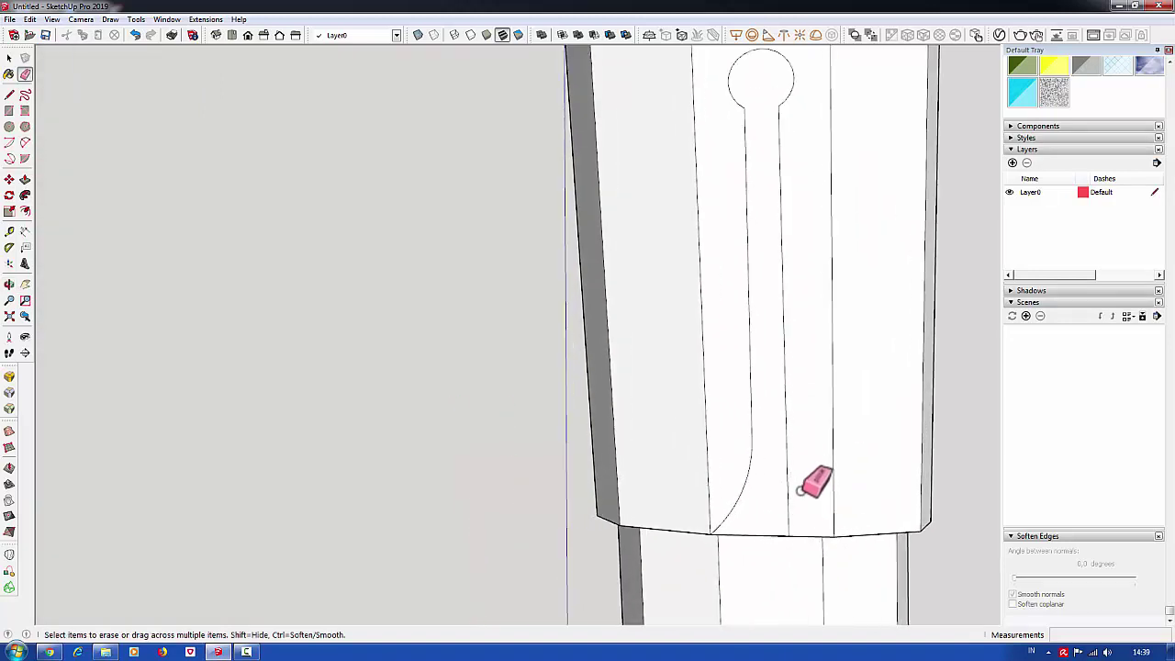
{"action": "key", "text": "a"}
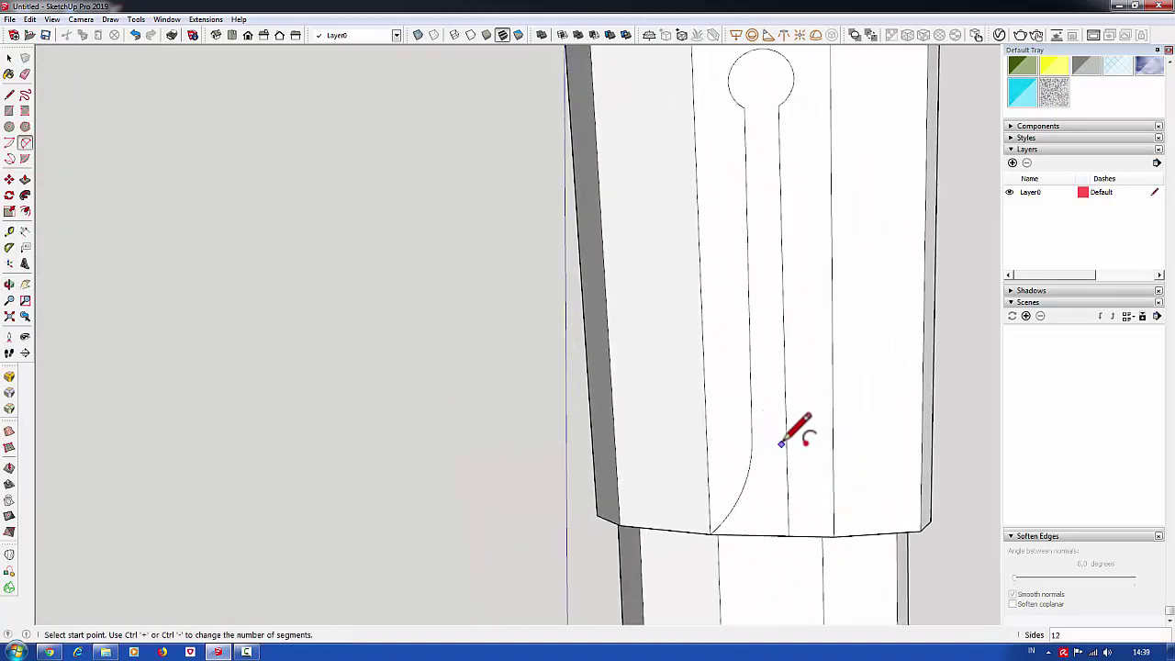
Draw the mirrored flare arc and trial-push the flute face, cancelling it.
{"action": "left_click", "coordinate": [786, 439]}
{"action": "double_click", "coordinate": [830, 535]}
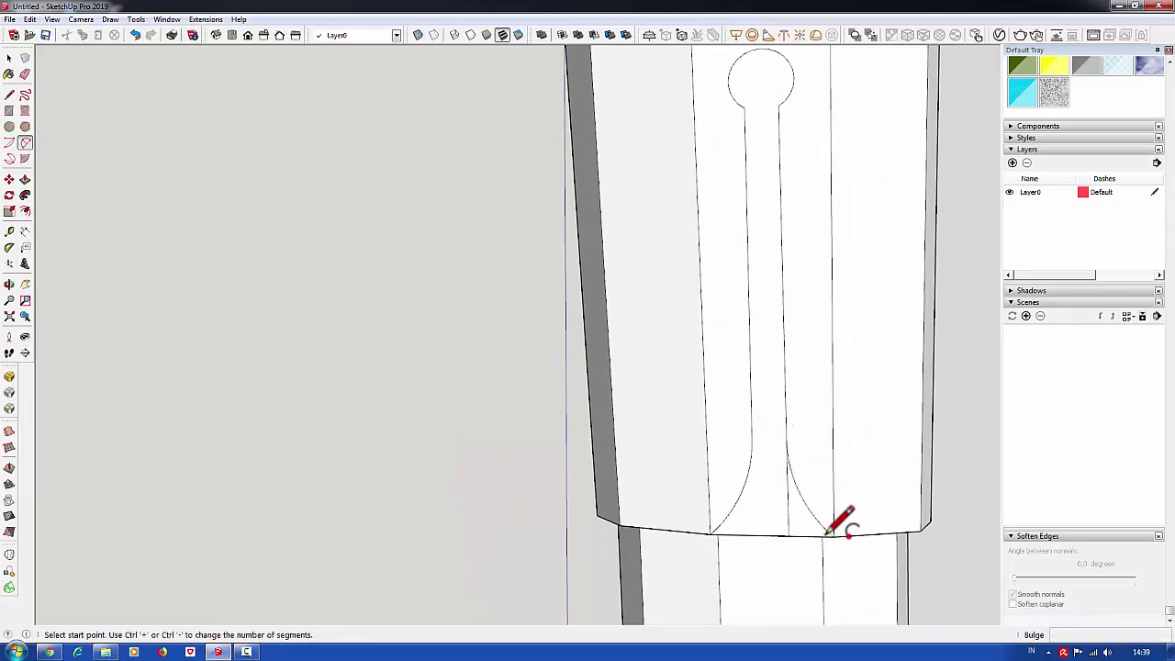
{"action": "key", "text": "e"}
{"action": "mouse_move", "coordinate": [790, 521]}
{"action": "middle_mouse_down"}
{"action": "mouse_move", "coordinate": [749, 439]}
{"action": "mouse_move", "coordinate": [762, 539]}
{"action": "middle_mouse_up"}
{"action": "scroll", "coordinate": [761, 514], "scroll_direction": "up", "scroll_amount": 3}
{"action": "key", "text": "p"}
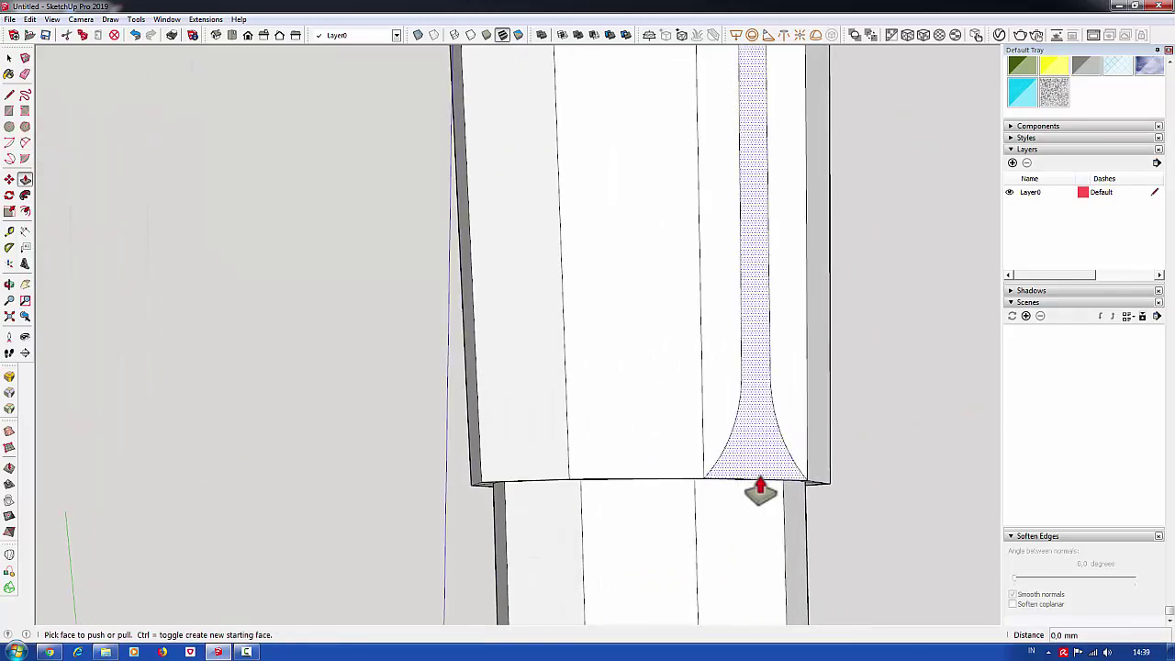
{"action": "left_click_drag", "start_coordinate": [761, 488], "coordinate": [735, 500]}
{"action": "middle_click_drag", "start_coordinate": [735, 500], "coordinate": [598, 383]}
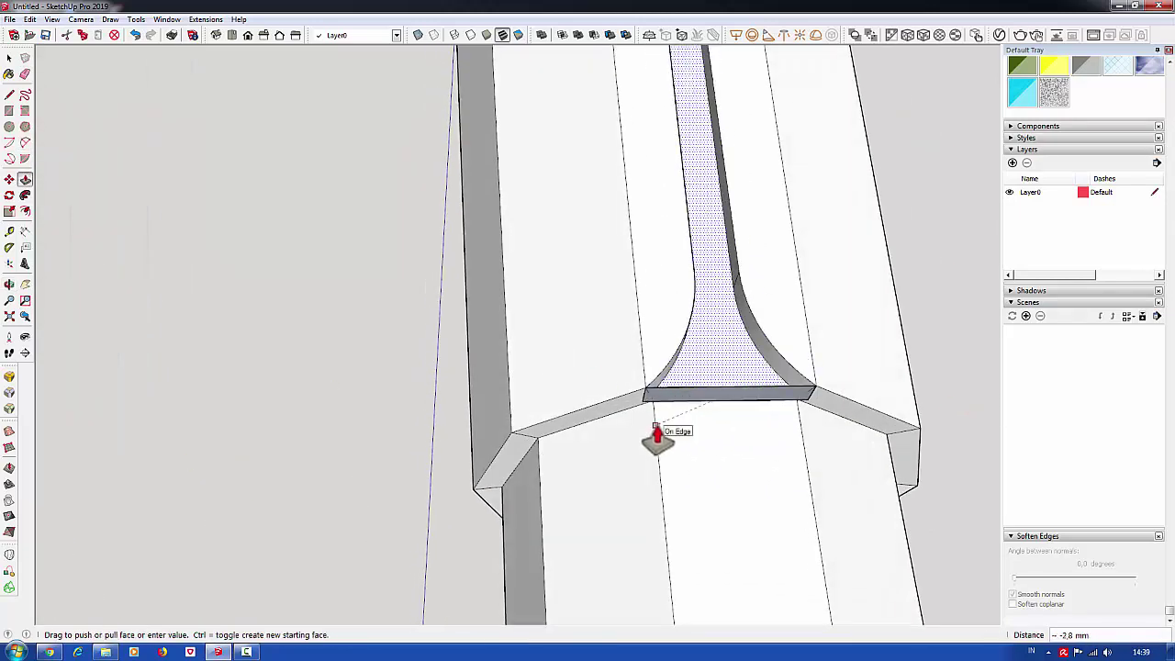
{"action": "key", "text": "Escape"}
{"action": "mouse_move", "coordinate": [775, 432]}
{"action": "middle_mouse_down"}
{"action": "mouse_move", "coordinate": [732, 425]}
{"action": "mouse_move", "coordinate": [729, 211]}
{"action": "middle_mouse_up"}
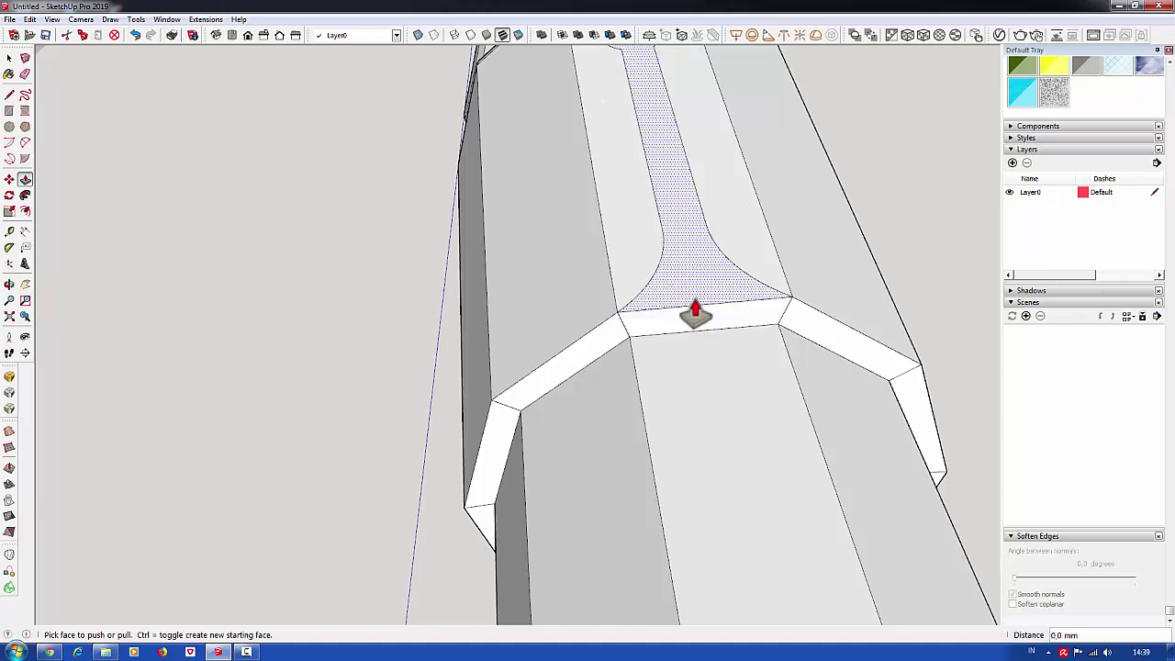
Draw a line across the ring between its opposite corners.
{"action": "key", "text": "l"}
{"action": "scroll", "coordinate": [666, 287], "scroll_direction": "up", "scroll_amount": 1}
{"action": "left_click", "coordinate": [623, 347]}
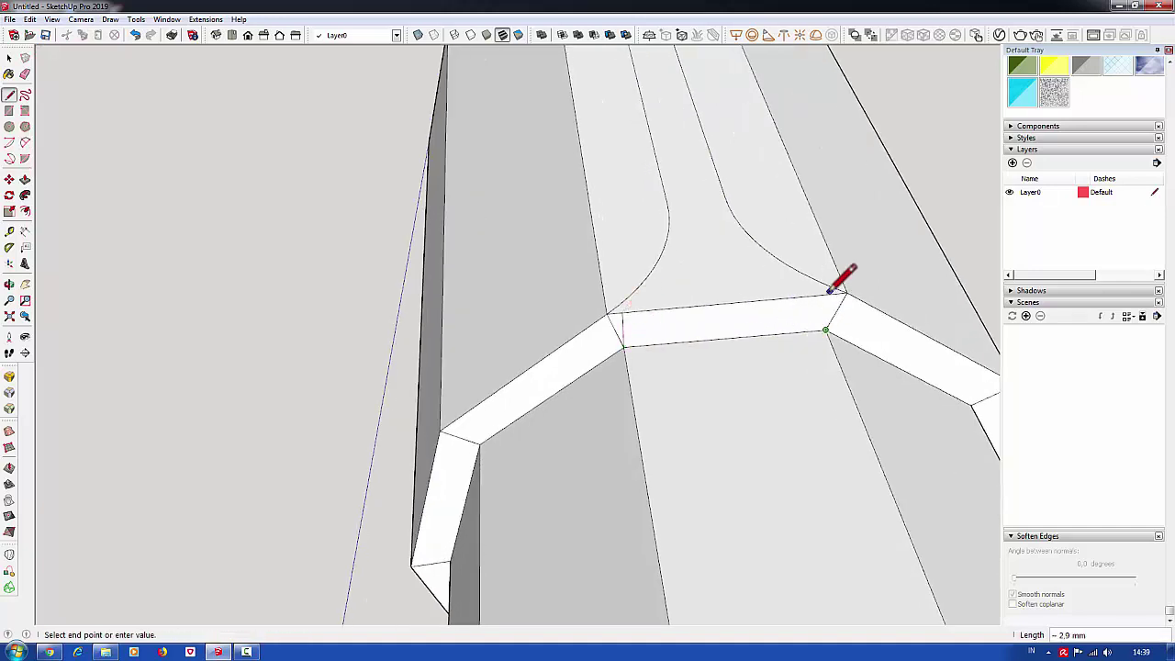
{"action": "scroll", "coordinate": [833, 291], "scroll_direction": "up", "scroll_amount": 2}
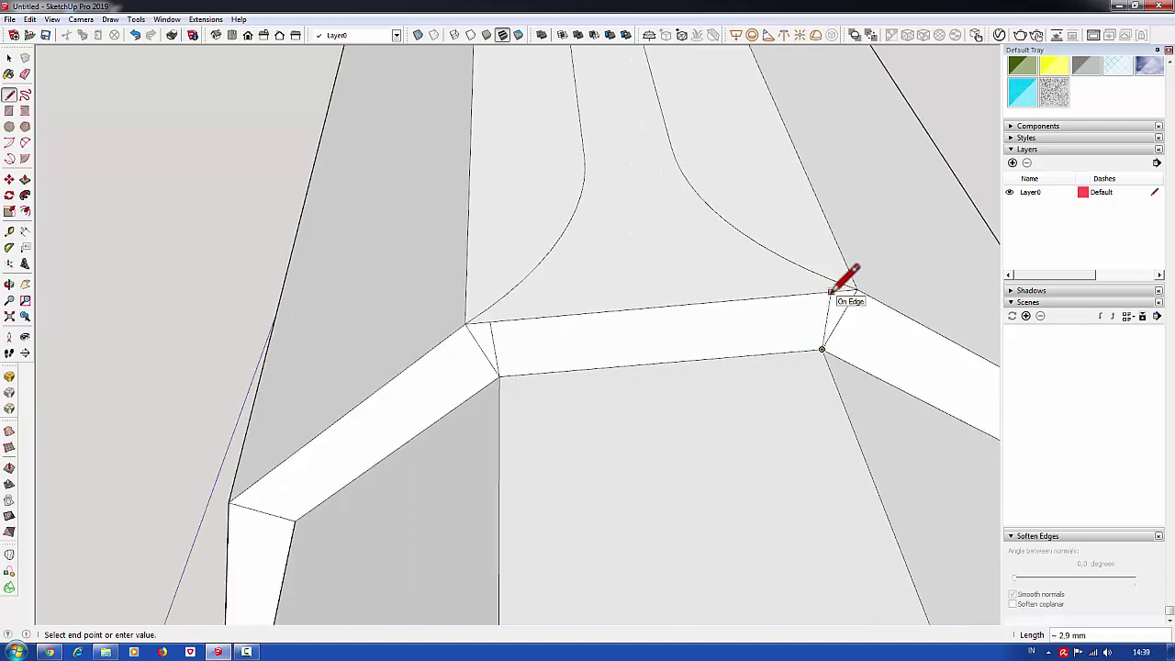
{"action": "left_click", "coordinate": [832, 292]}
{"action": "scroll", "coordinate": [667, 333], "scroll_direction": "down", "scroll_amount": 3}
{"action": "scroll", "coordinate": [618, 299], "scroll_direction": "up", "scroll_amount": 2}
Draw two new arcs from the flute edge and bottom corner.
{"action": "key", "text": "e"}
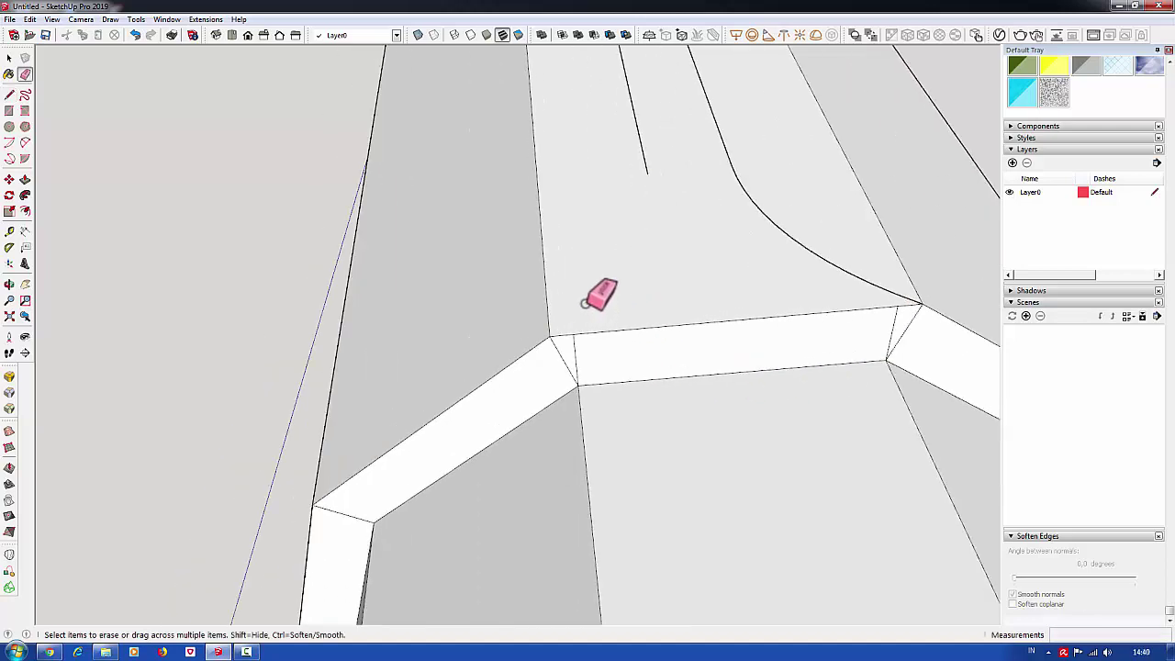
{"action": "key", "text": "a"}
{"action": "left_click", "coordinate": [573, 334]}
{"action": "left_click", "coordinate": [647, 173]}
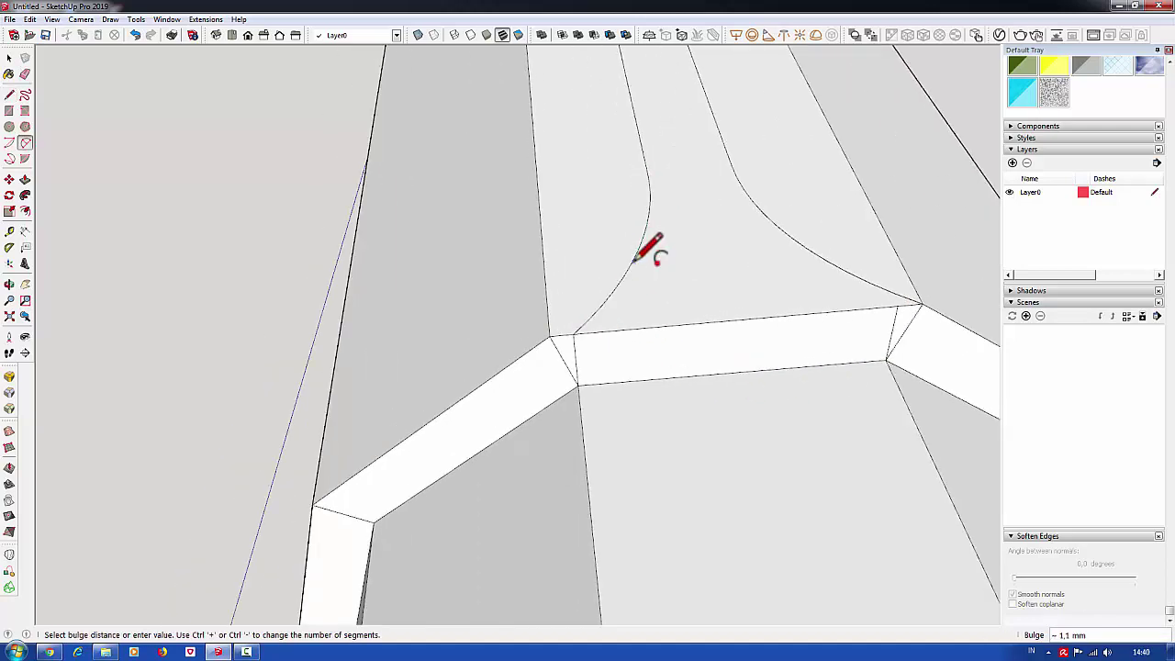
{"action": "left_click", "coordinate": [897, 304]}
{"action": "left_click", "coordinate": [731, 165]}
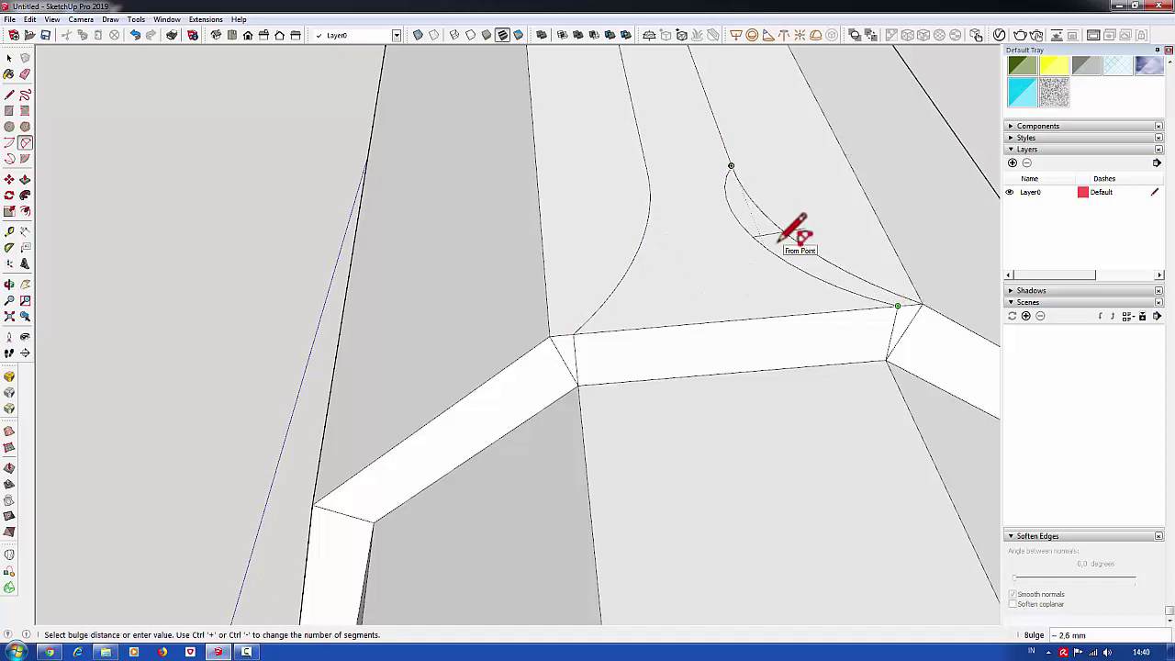
Replace the misdrawn flare arc with a new arc ending at the corner.
{"action": "scroll", "coordinate": [783, 240], "scroll_direction": "up", "scroll_amount": 2}
{"action": "key", "text": "e"}
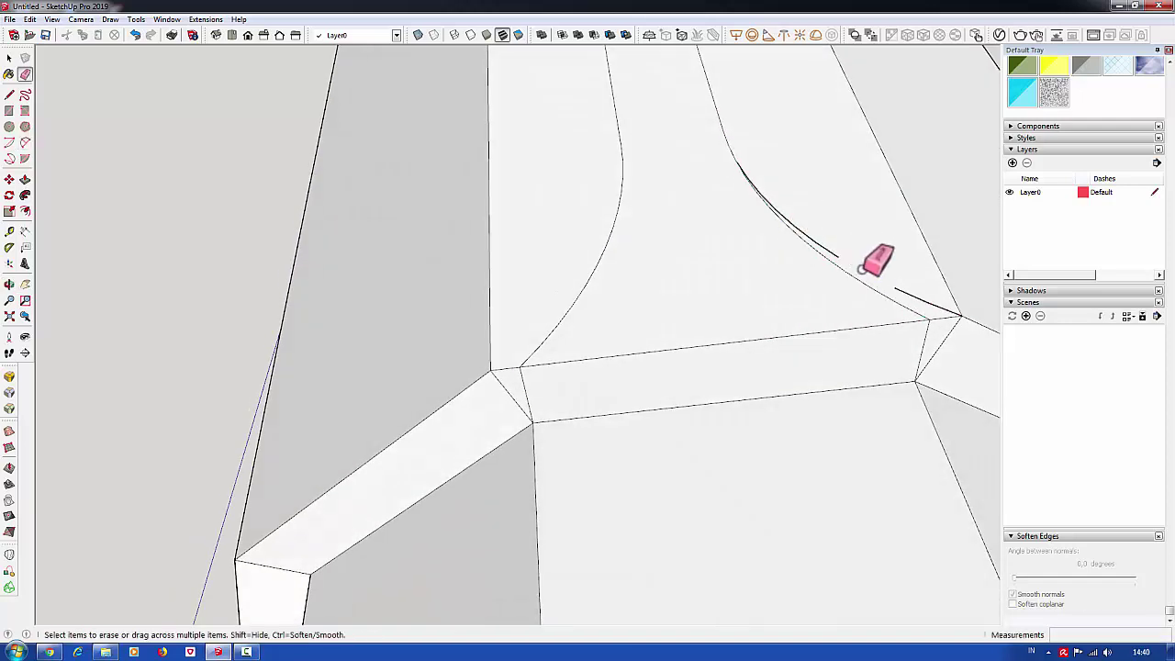
{"action": "left_click", "coordinate": [823, 210]}
{"action": "key", "text": "a"}
{"action": "left_click", "coordinate": [724, 131]}
{"action": "left_click", "coordinate": [929, 320]}
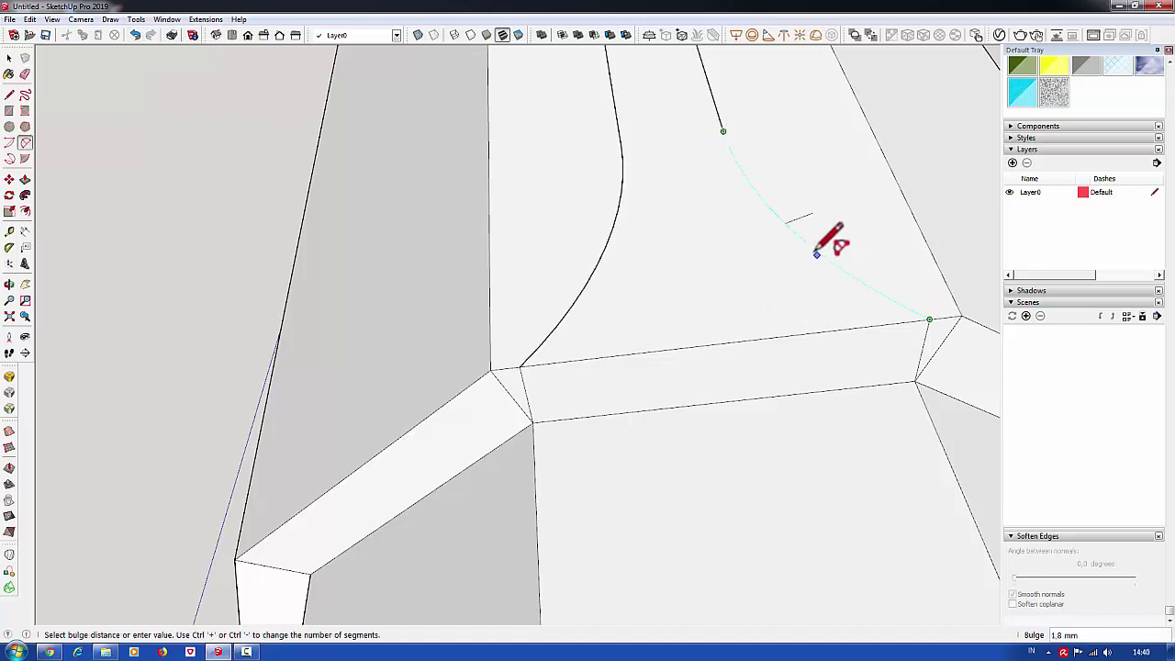
{"action": "mouse_move", "coordinate": [836, 232]}
{"action": "middle_mouse_down"}
{"action": "mouse_move", "coordinate": [818, 325]}
{"action": "mouse_move", "coordinate": [821, 230]}
{"action": "mouse_move", "coordinate": [761, 320]}
{"action": "mouse_move", "coordinate": [740, 320]}
{"action": "middle_mouse_up"}
{"action": "left_click", "coordinate": [821, 230]}
Push the flute face 2.8 mm into the leg.
{"action": "key", "text": "p"}
{"action": "left_click_drag", "start_coordinate": [741, 321], "coordinate": [675, 365]}
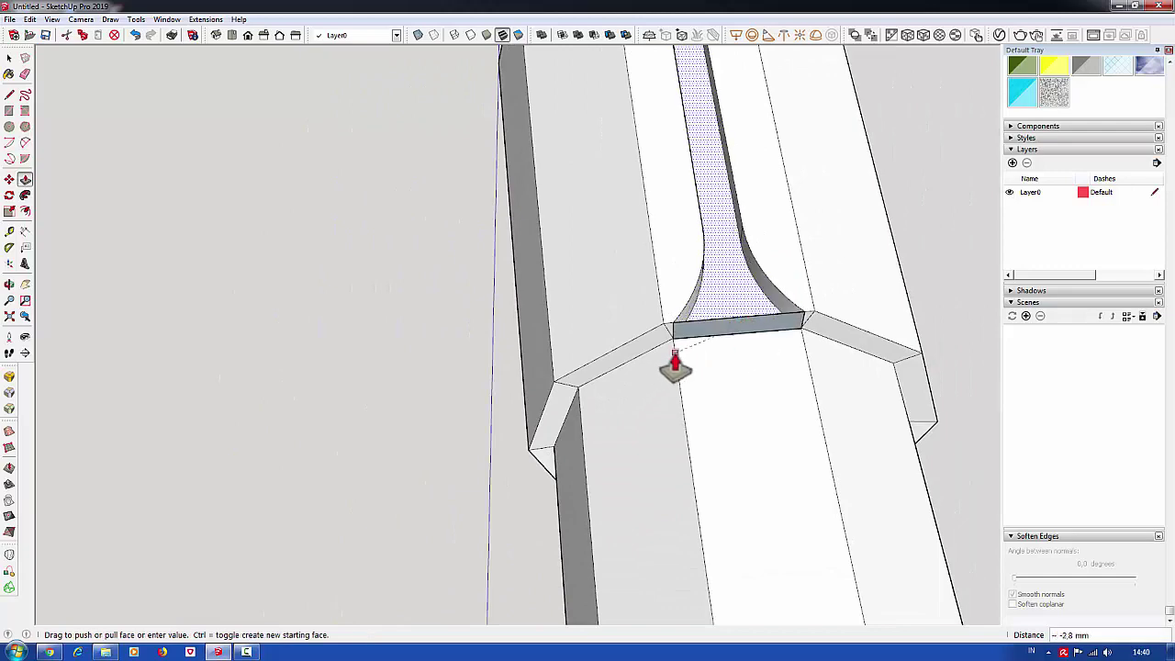
{"action": "left_click", "coordinate": [675, 349]}
{"action": "scroll", "coordinate": [777, 328], "scroll_direction": "down", "scroll_amount": 3}
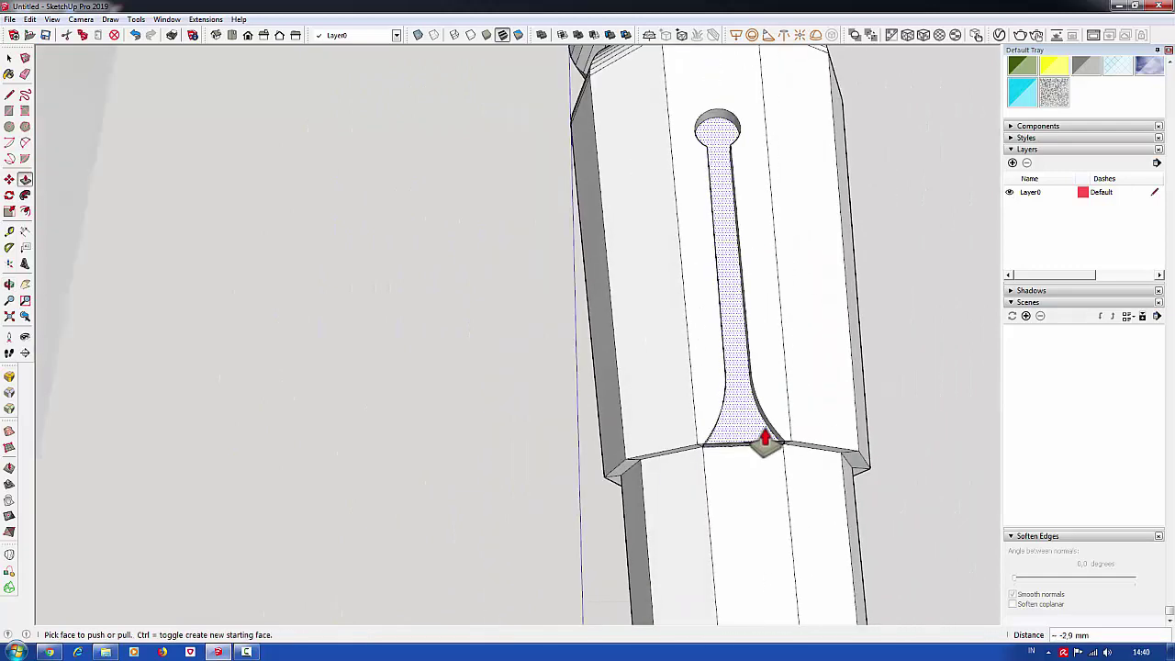
{"action": "mouse_move", "coordinate": [762, 436]}
{"action": "middle_mouse_down"}
{"action": "mouse_move", "coordinate": [903, 475]}
{"action": "mouse_move", "coordinate": [795, 427]}
{"action": "mouse_move", "coordinate": [742, 341]}
{"action": "middle_mouse_up"}
{"action": "scroll", "coordinate": [796, 425], "scroll_direction": "up", "scroll_amount": 3}
{"action": "scroll", "coordinate": [742, 340], "scroll_direction": "up", "scroll_amount": 3}
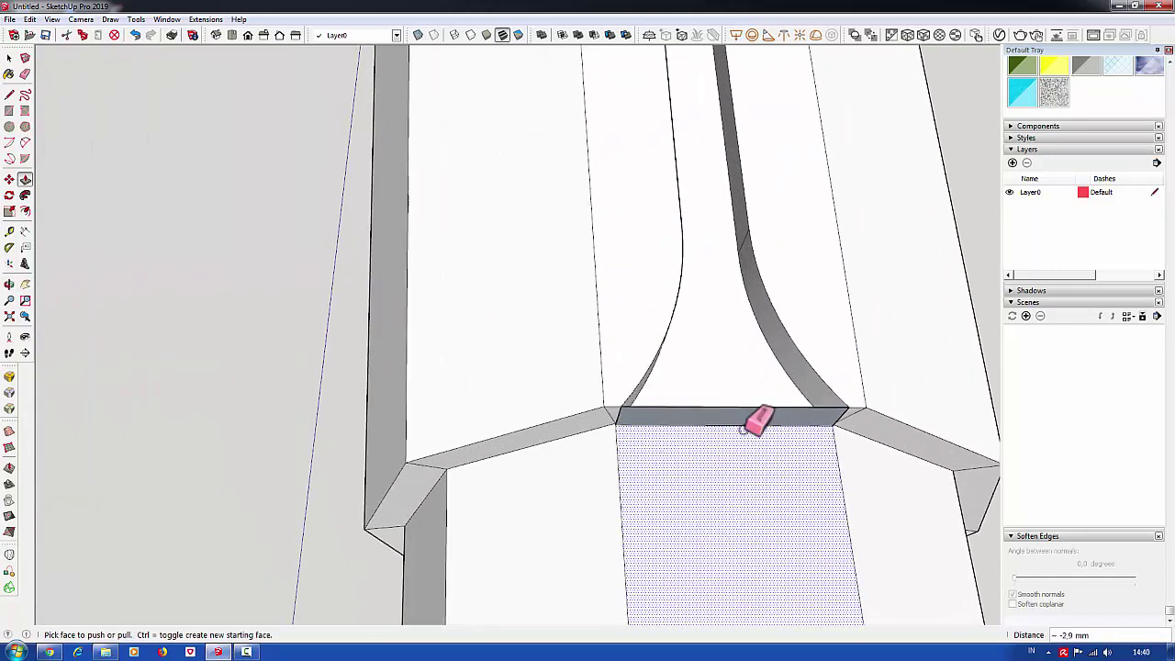
Orbit closely around the slot's bottom corner to inspect its edges.
{"action": "key", "text": "e"}
{"action": "middle_click_drag", "start_coordinate": [738, 409], "coordinate": [587, 481]}
{"action": "scroll", "coordinate": [546, 414], "scroll_direction": "up", "scroll_amount": 3}
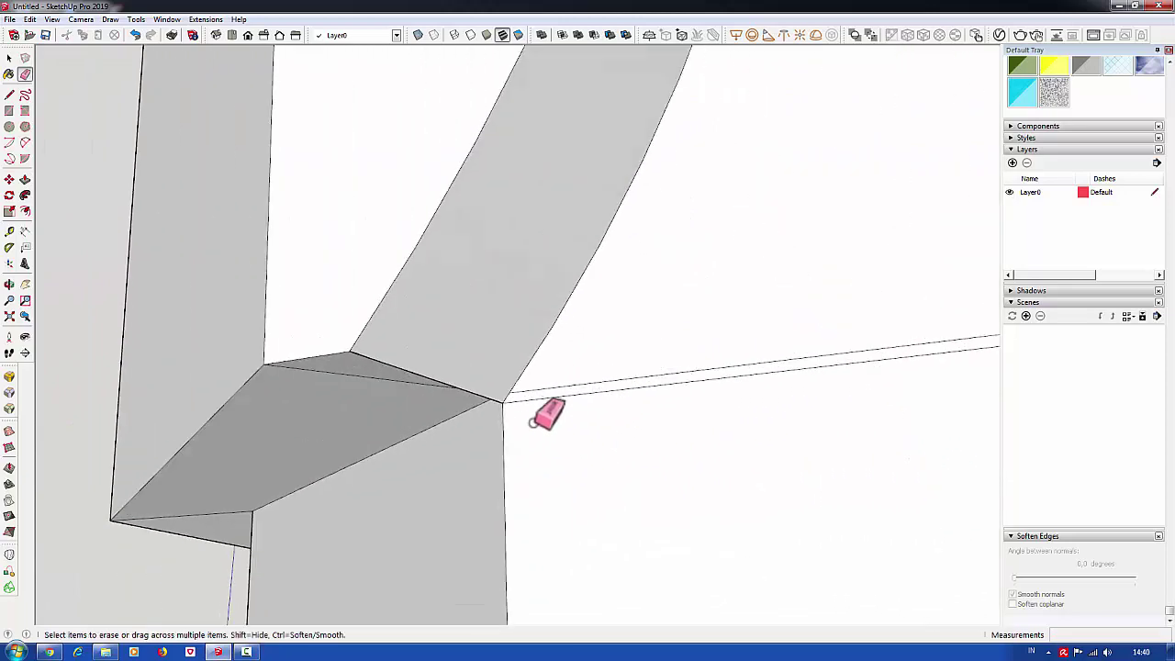
{"action": "mouse_move", "coordinate": [546, 415]}
{"action": "middle_mouse_down"}
{"action": "mouse_move", "coordinate": [695, 346]}
{"action": "mouse_move", "coordinate": [797, 368]}
{"action": "mouse_move", "coordinate": [499, 399]}
{"action": "mouse_move", "coordinate": [480, 381]}
{"action": "middle_mouse_up"}
{"action": "scroll", "coordinate": [486, 376], "scroll_direction": "up", "scroll_amount": 2}
{"action": "key", "text": "m"}
{"action": "mouse_move", "coordinate": [479, 432]}
{"action": "middle_mouse_down"}
{"action": "mouse_move", "coordinate": [474, 404]}
{"action": "mouse_move", "coordinate": [281, 630]}
{"action": "mouse_move", "coordinate": [464, 410]}
{"action": "mouse_move", "coordinate": [493, 438]}
{"action": "mouse_move", "coordinate": [711, 475]}
{"action": "mouse_move", "coordinate": [800, 441]}
{"action": "mouse_move", "coordinate": [851, 344]}
{"action": "mouse_move", "coordinate": [845, 328]}
{"action": "mouse_move", "coordinate": [829, 354]}
{"action": "mouse_move", "coordinate": [630, 376]}
{"action": "mouse_move", "coordinate": [653, 339]}
{"action": "middle_mouse_up"}
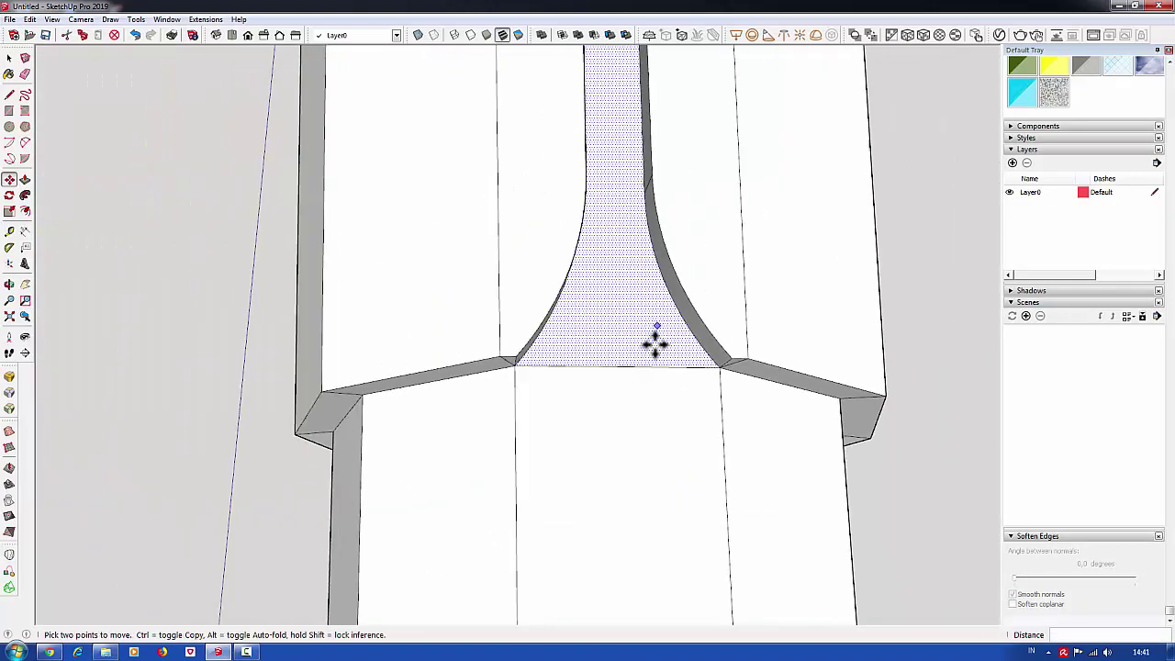
Orbit out to view the whole post and its octagonal top.
{"action": "scroll", "coordinate": [653, 339], "scroll_direction": "down", "scroll_amount": 3}
{"action": "mouse_move", "coordinate": [638, 425]}
{"action": "middle_mouse_down"}
{"action": "mouse_move", "coordinate": [874, 365]}
{"action": "mouse_move", "coordinate": [701, 394]}
{"action": "mouse_move", "coordinate": [670, 320]}
{"action": "middle_mouse_up"}
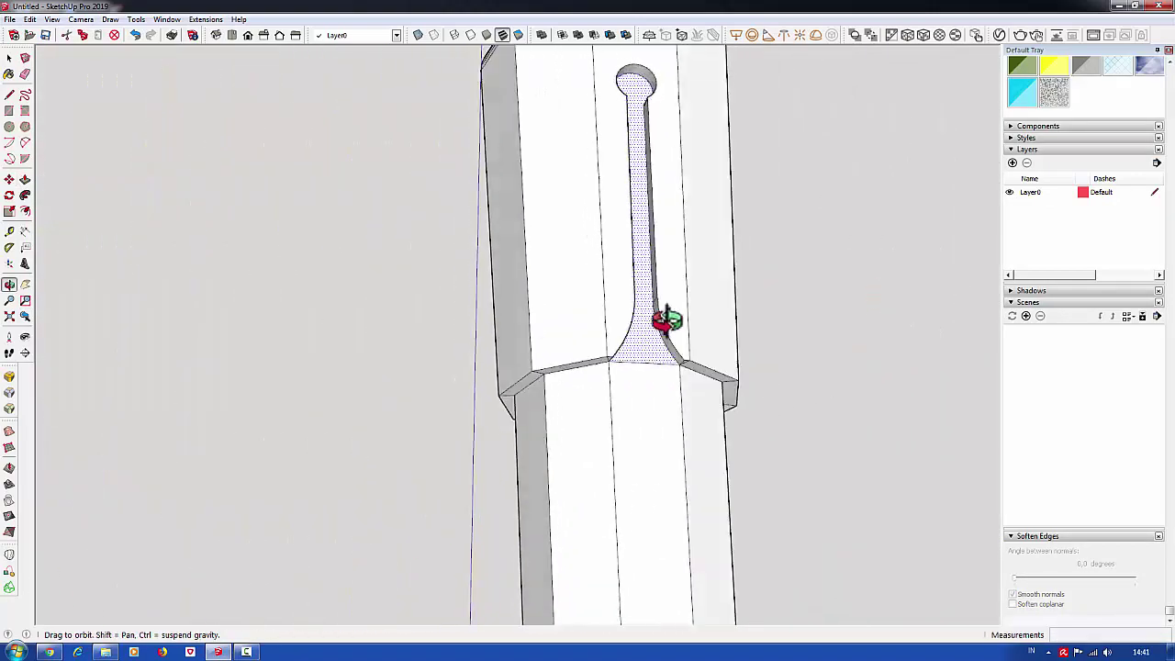
{"action": "scroll", "coordinate": [666, 435], "scroll_direction": "down", "scroll_amount": 3}
{"action": "scroll", "coordinate": [664, 496], "scroll_direction": "down", "scroll_amount": 2}
{"action": "scroll", "coordinate": [659, 477], "scroll_direction": "up", "scroll_amount": 3}
{"action": "mouse_move", "coordinate": [656, 459]}
{"action": "middle_mouse_down"}
{"action": "mouse_move", "coordinate": [307, 425]}
{"action": "mouse_move", "coordinate": [624, 401]}
{"action": "middle_mouse_up"}
{"action": "scroll", "coordinate": [641, 360], "scroll_direction": "down", "scroll_amount": 2}
{"action": "middle_click_drag", "start_coordinate": [643, 358], "coordinate": [653, 341]}
Rotate-copy the flute about the post's top centre at 36° intervals, 10 copies.
{"action": "scroll", "coordinate": [664, 216], "scroll_direction": "up", "scroll_amount": 3}
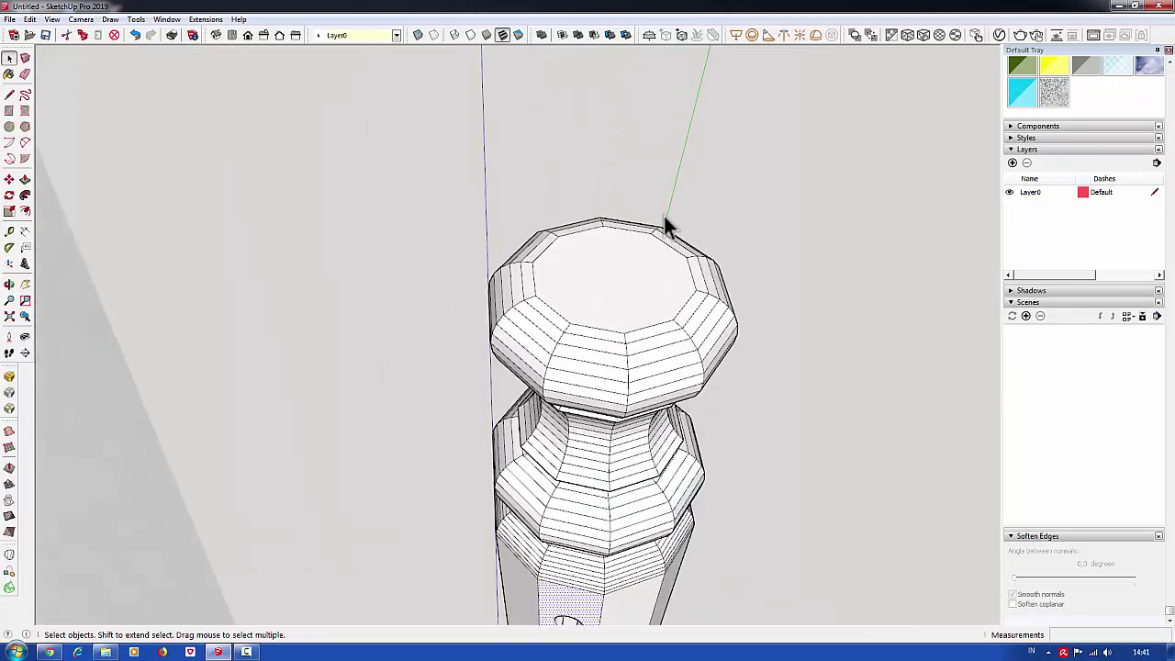
{"action": "scroll", "coordinate": [646, 286], "scroll_direction": "up", "scroll_amount": 2}
{"action": "scroll", "coordinate": [647, 287], "scroll_direction": "down", "scroll_amount": 3}
{"action": "mouse_move", "coordinate": [646, 286]}
{"action": "middle_mouse_down"}
{"action": "mouse_move", "coordinate": [610, 420]}
{"action": "mouse_move", "coordinate": [592, 402]}
{"action": "mouse_move", "coordinate": [608, 322]}
{"action": "middle_mouse_up"}
{"action": "key", "text": "space"}
{"action": "scroll", "coordinate": [619, 412], "scroll_direction": "down", "scroll_amount": 2}
{"action": "left_click", "coordinate": [6, 248]}
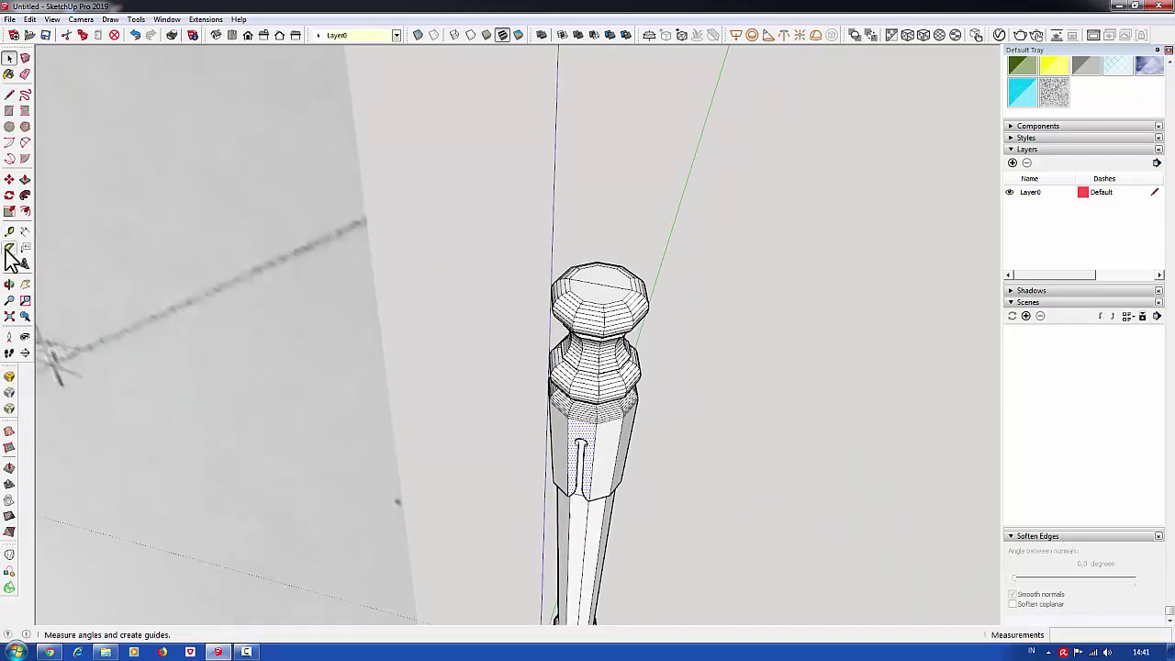
{"action": "left_click", "coordinate": [9, 195]}
{"action": "scroll", "coordinate": [610, 283], "scroll_direction": "up", "scroll_amount": 2}
{"action": "left_click", "coordinate": [598, 281]}
{"action": "scroll", "coordinate": [602, 313], "scroll_direction": "up", "scroll_amount": 2}
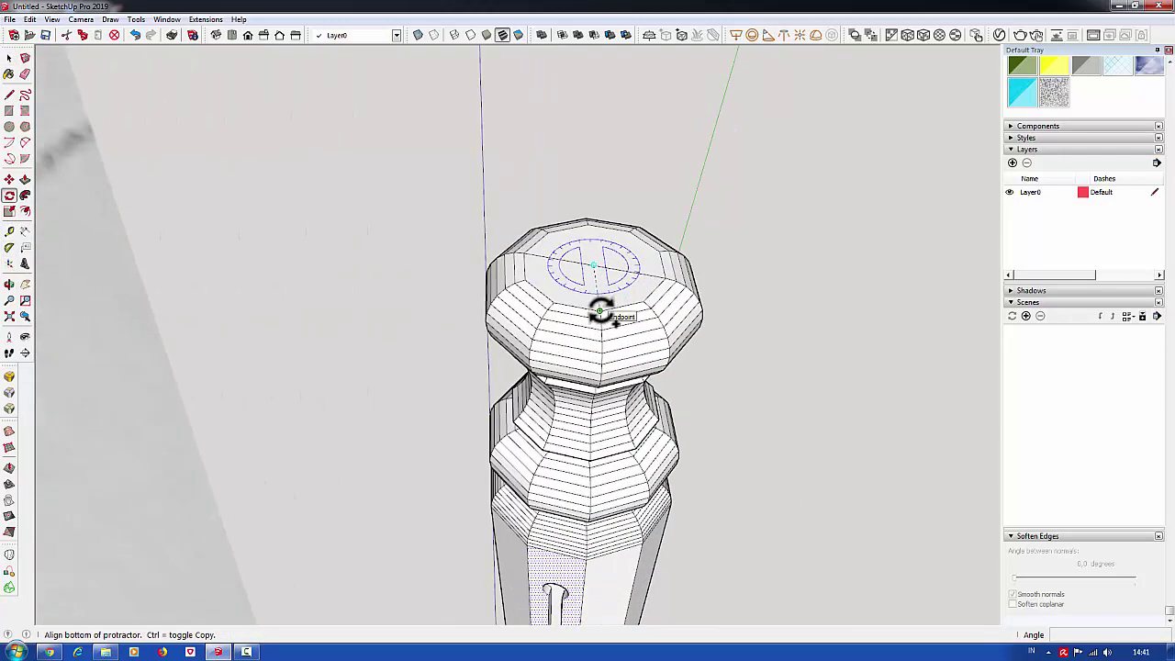
{"action": "left_click", "coordinate": [600, 312]}
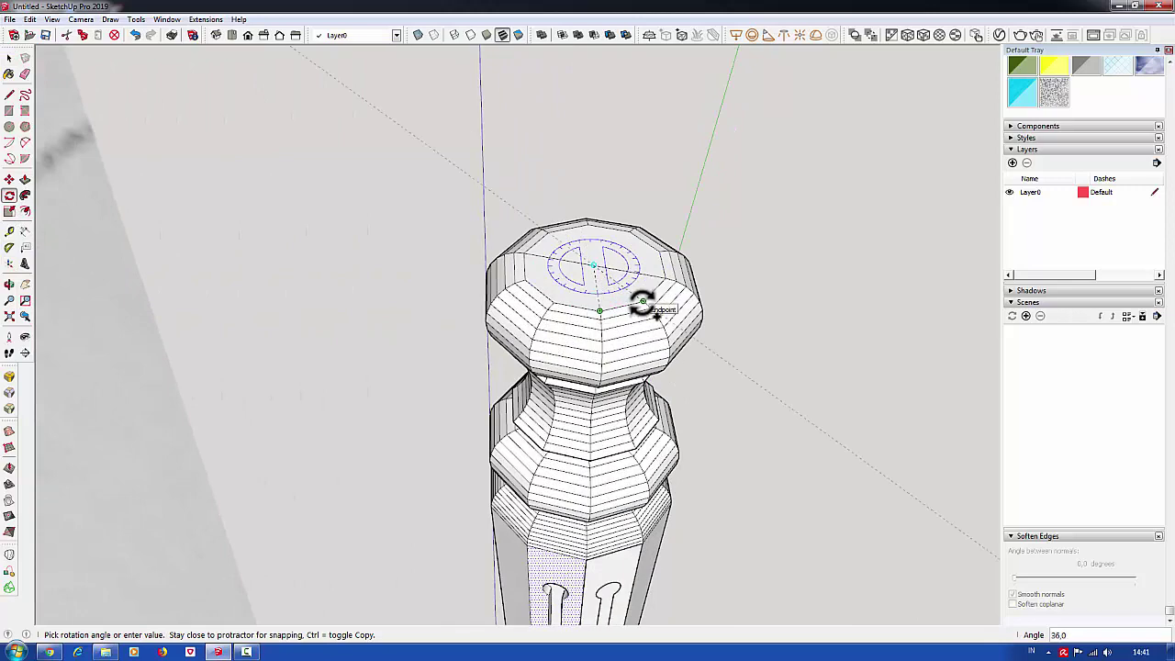
{"action": "left_click", "coordinate": [643, 304]}
Orbit to a close front view of the fluted section.
{"action": "middle_click_drag", "start_coordinate": [642, 303], "coordinate": [648, 295]}
{"action": "type", "text": "10"}
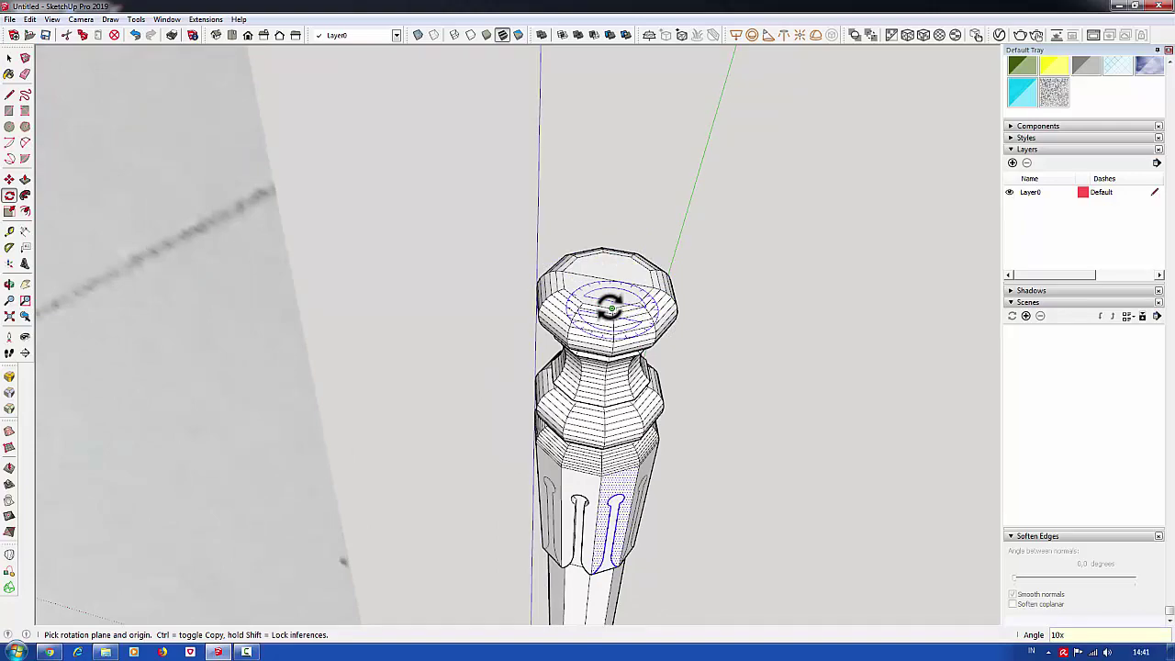
{"action": "middle_click_drag", "start_coordinate": [609, 309], "coordinate": [630, 220]}
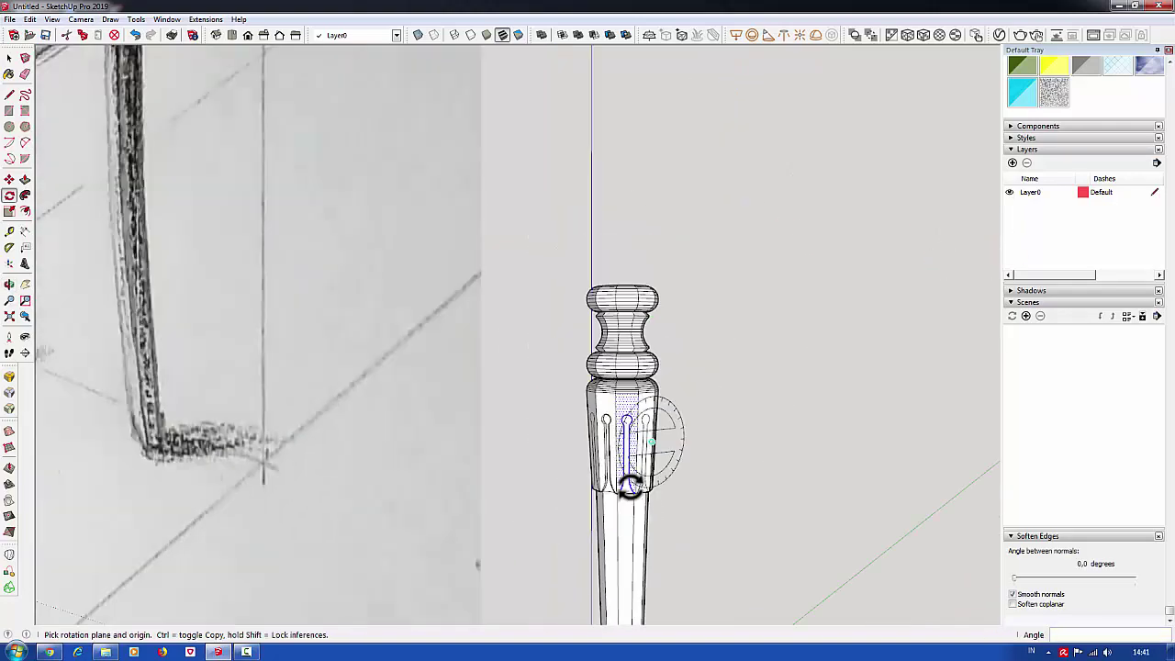
{"action": "mouse_move", "coordinate": [630, 487]}
{"action": "middle_mouse_down"}
{"action": "mouse_move", "coordinate": [643, 459]}
{"action": "mouse_move", "coordinate": [498, 359]}
{"action": "mouse_move", "coordinate": [295, 459]}
{"action": "mouse_move", "coordinate": [651, 558]}
{"action": "mouse_move", "coordinate": [703, 428]}
{"action": "mouse_move", "coordinate": [668, 496]}
{"action": "mouse_move", "coordinate": [633, 425]}
{"action": "mouse_move", "coordinate": [515, 450]}
{"action": "mouse_move", "coordinate": [621, 456]}
{"action": "mouse_move", "coordinate": [535, 449]}
{"action": "middle_mouse_up"}
{"action": "scroll", "coordinate": [708, 446], "scroll_direction": "up", "scroll_amount": 3}
{"action": "key", "text": "p"}
{"action": "middle_click_drag", "start_coordinate": [637, 509], "coordinate": [526, 457]}
{"action": "left_click", "coordinate": [526, 456]}
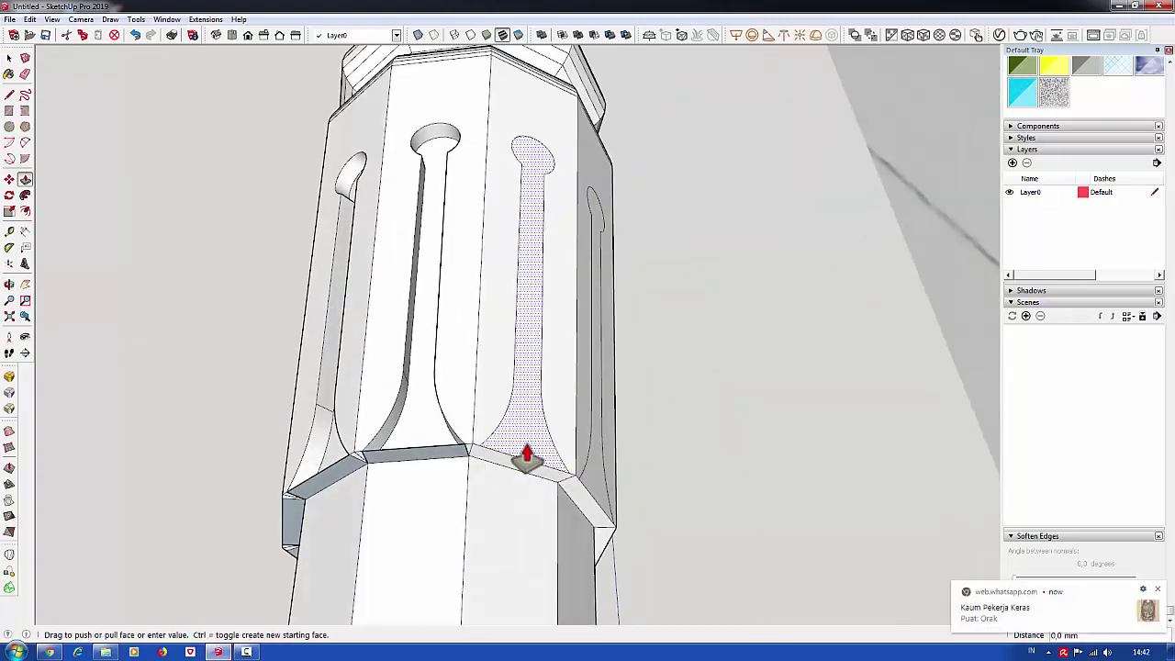
{"action": "mouse_move", "coordinate": [597, 487]}
{"action": "middle_mouse_down"}
{"action": "mouse_move", "coordinate": [270, 451]}
{"action": "mouse_move", "coordinate": [577, 481]}
{"action": "mouse_move", "coordinate": [539, 506]}
{"action": "mouse_move", "coordinate": [399, 498]}
{"action": "mouse_move", "coordinate": [493, 498]}
{"action": "mouse_move", "coordinate": [451, 407]}
{"action": "mouse_move", "coordinate": [844, 522]}
{"action": "middle_mouse_up"}
{"action": "scroll", "coordinate": [439, 424], "scroll_direction": "up", "scroll_amount": 3}
{"action": "scroll", "coordinate": [579, 420], "scroll_direction": "down", "scroll_amount": 5}
{"action": "scroll", "coordinate": [598, 441], "scroll_direction": "up", "scroll_amount": 1}
{"action": "scroll", "coordinate": [571, 484], "scroll_direction": "up", "scroll_amount": 5}
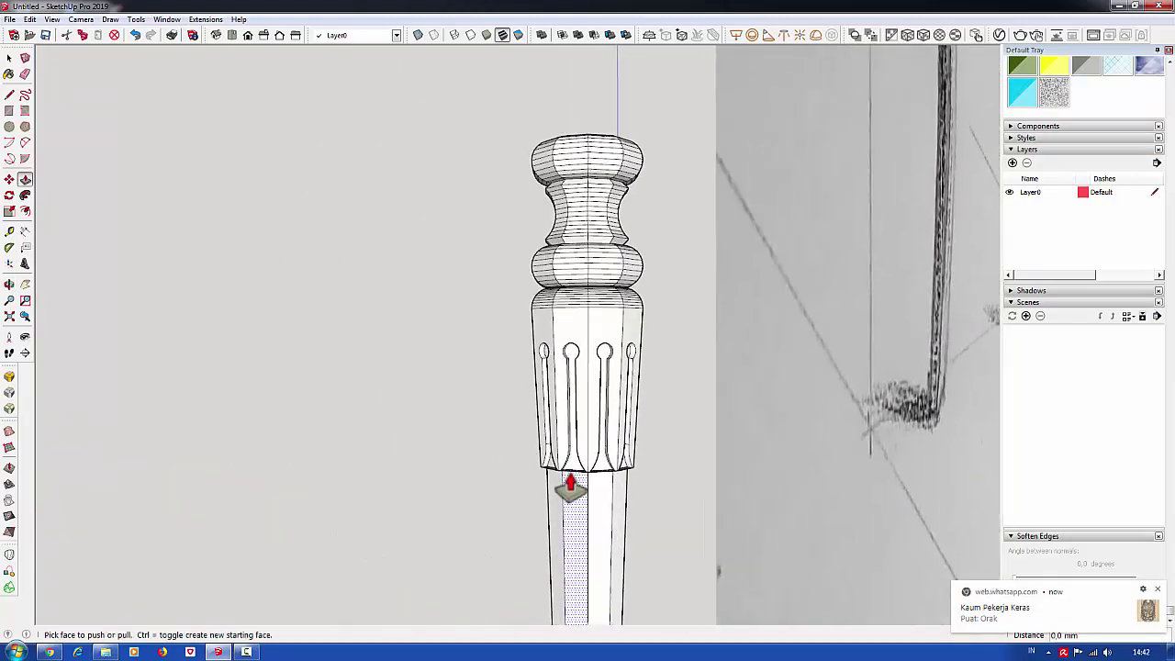
{"action": "scroll", "coordinate": [571, 487], "scroll_direction": "up", "scroll_amount": 6}
{"action": "key", "text": "e"}
{"action": "mouse_move", "coordinate": [795, 511]}
{"action": "middle_mouse_down"}
{"action": "mouse_move", "coordinate": [703, 349]}
{"action": "mouse_move", "coordinate": [697, 293]}
{"action": "middle_mouse_up"}
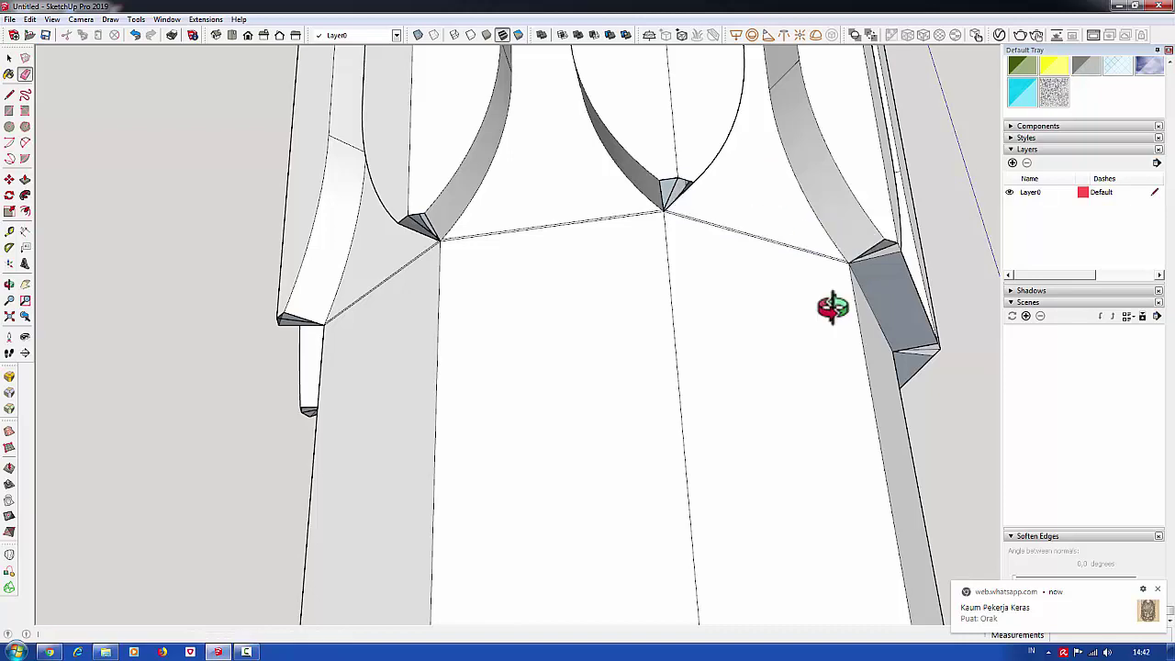
{"action": "mouse_move", "coordinate": [766, 184]}
{"action": "middle_mouse_down"}
{"action": "mouse_move", "coordinate": [707, 151]}
{"action": "mouse_move", "coordinate": [704, 262]}
{"action": "mouse_move", "coordinate": [572, 315]}
{"action": "mouse_move", "coordinate": [621, 183]}
{"action": "mouse_move", "coordinate": [658, 274]}
{"action": "mouse_move", "coordinate": [766, 244]}
{"action": "mouse_move", "coordinate": [625, 288]}
{"action": "mouse_move", "coordinate": [714, 333]}
{"action": "mouse_move", "coordinate": [570, 257]}
{"action": "mouse_move", "coordinate": [677, 297]}
{"action": "mouse_move", "coordinate": [630, 230]}
{"action": "mouse_move", "coordinate": [624, 284]}
{"action": "mouse_move", "coordinate": [640, 348]}
{"action": "mouse_move", "coordinate": [389, 278]}
{"action": "middle_mouse_up"}
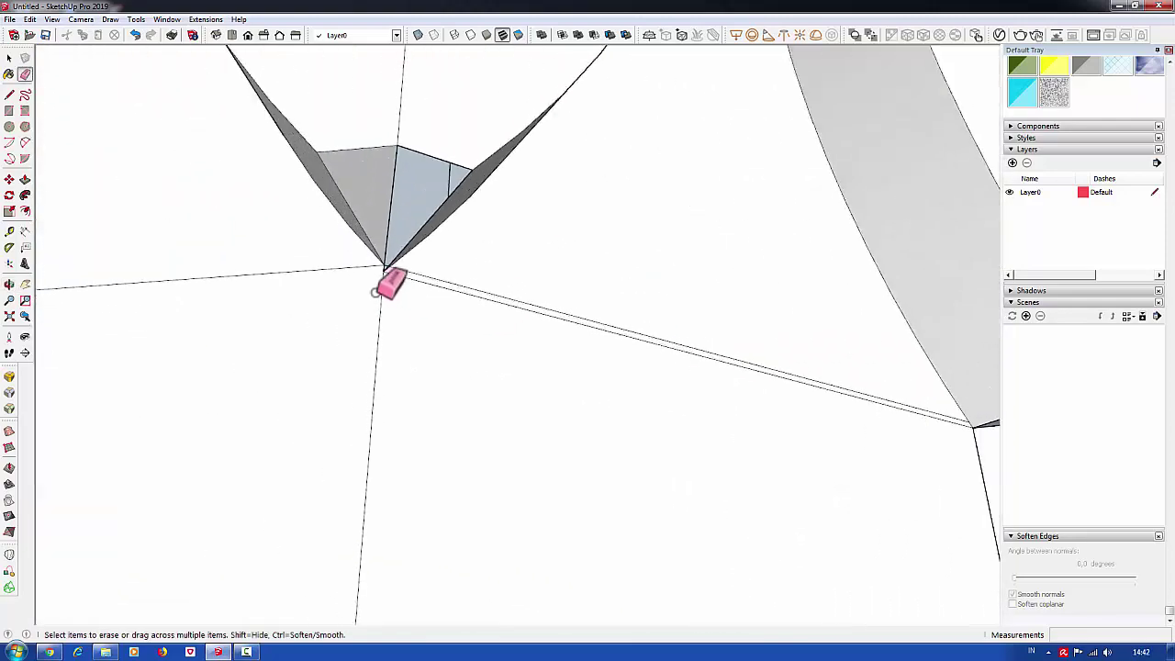
Nudge the flute's bottom-tip vertex about 0.1 mm and draw edges closing the tip face.
{"action": "key", "text": "m"}
{"action": "left_click", "coordinate": [383, 267]}
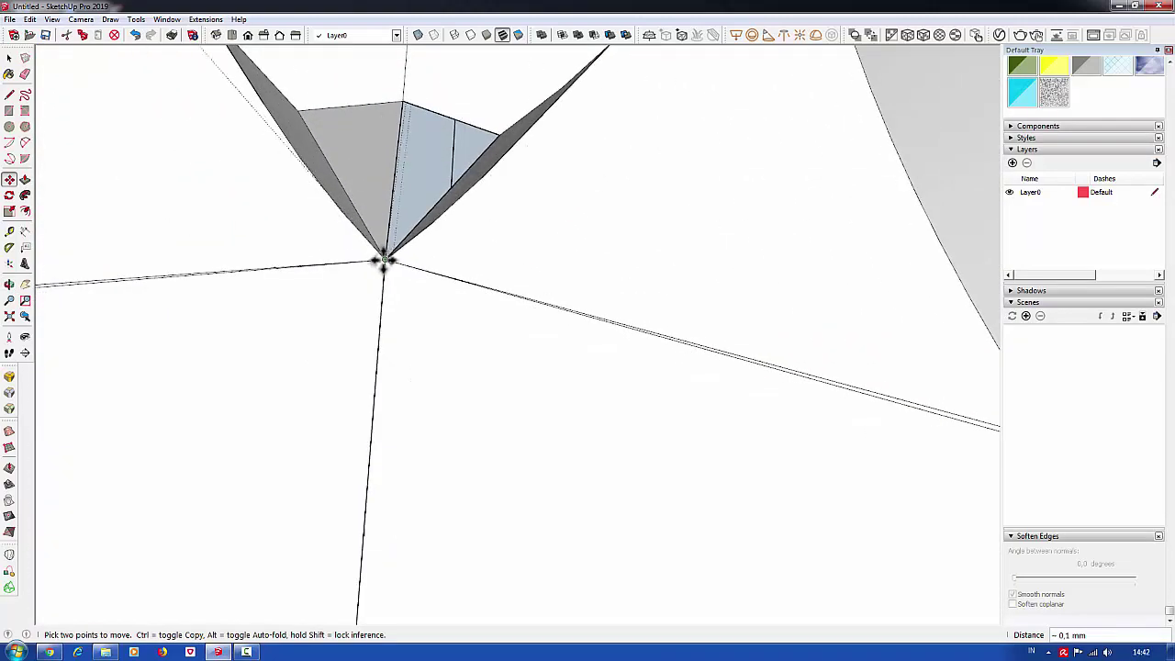
{"action": "mouse_move", "coordinate": [412, 312]}
{"action": "middle_mouse_down"}
{"action": "mouse_move", "coordinate": [340, 284]}
{"action": "mouse_move", "coordinate": [344, 265]}
{"action": "middle_mouse_up"}
{"action": "key", "text": "l"}
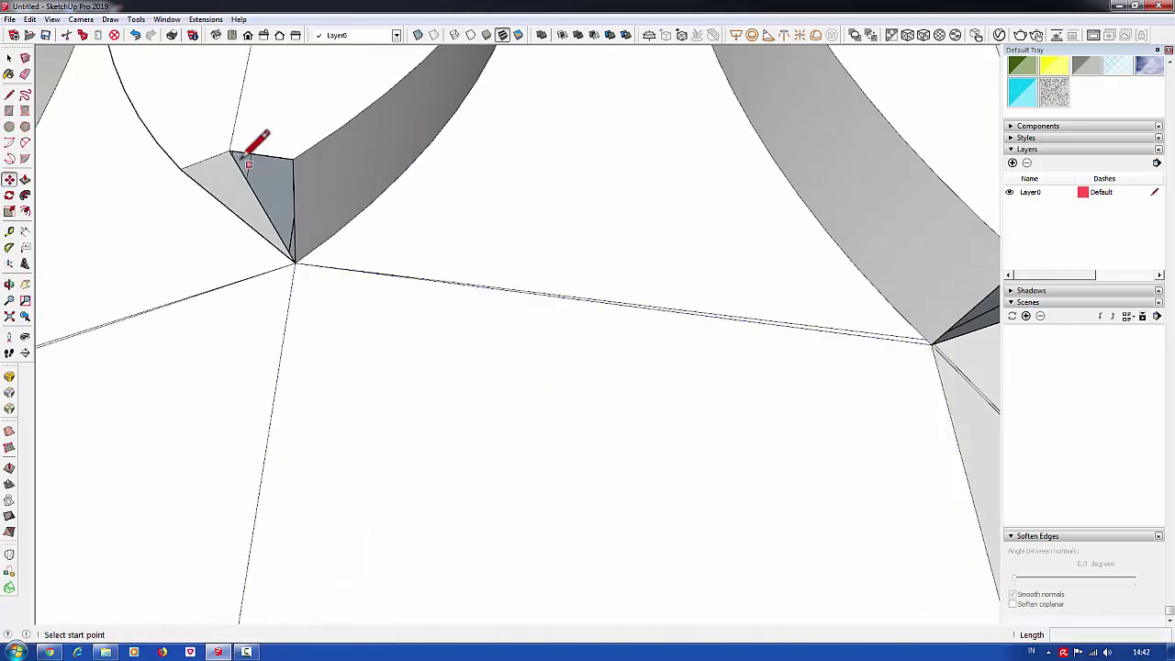
{"action": "mouse_move", "coordinate": [292, 159]}
{"action": "middle_mouse_down"}
{"action": "mouse_move", "coordinate": [651, 299]}
{"action": "mouse_move", "coordinate": [619, 236]}
{"action": "mouse_move", "coordinate": [651, 297]}
{"action": "mouse_move", "coordinate": [575, 318]}
{"action": "middle_mouse_up"}
{"action": "key", "text": "m"}
{"action": "left_click", "coordinate": [617, 240]}
{"action": "key", "text": "l"}
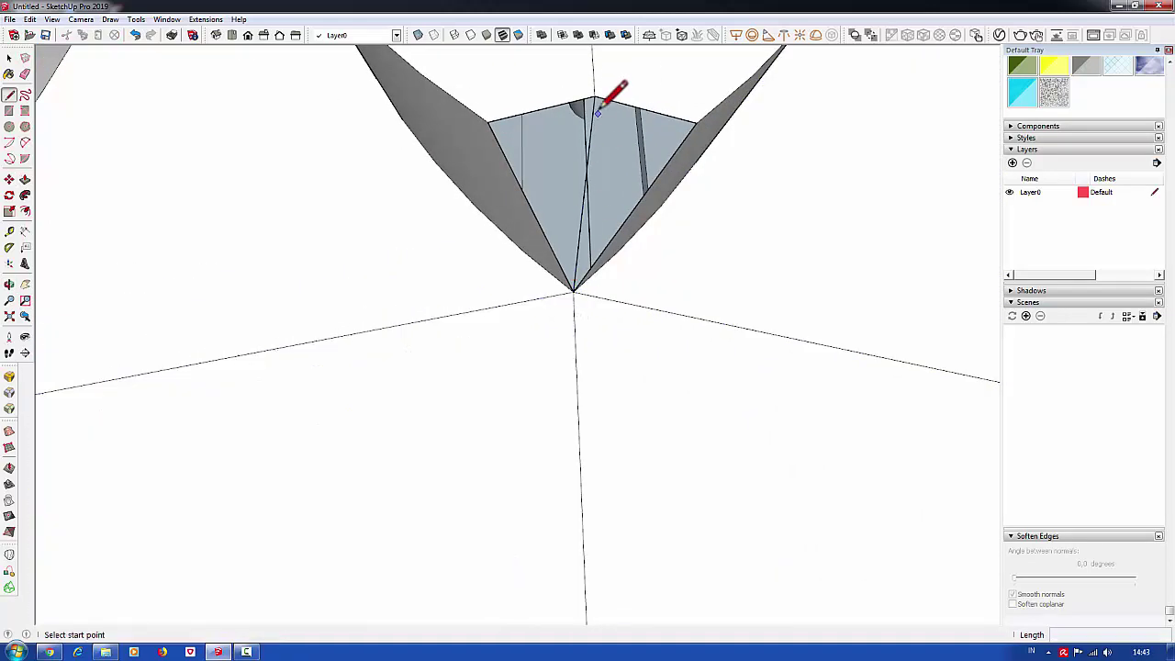
{"action": "left_click", "coordinate": [698, 121]}
{"action": "left_click", "coordinate": [489, 121]}
{"action": "scroll", "coordinate": [528, 298], "scroll_direction": "down", "scroll_amount": 3}
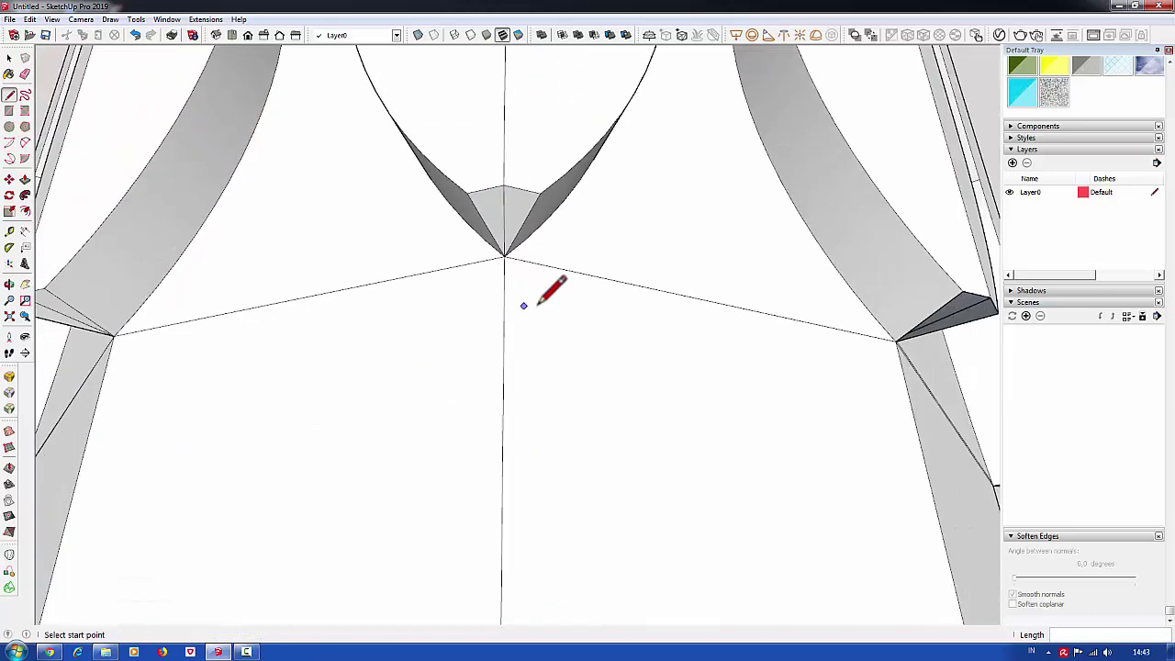
{"action": "middle_click_drag", "start_coordinate": [598, 331], "coordinate": [630, 196]}
{"action": "scroll", "coordinate": [643, 200], "scroll_direction": "up", "scroll_amount": 3}
Move the tip vertex again and draw an edge from tip to bottom vertex, splitting the face.
{"action": "key", "text": "m"}
{"action": "left_click", "coordinate": [648, 204]}
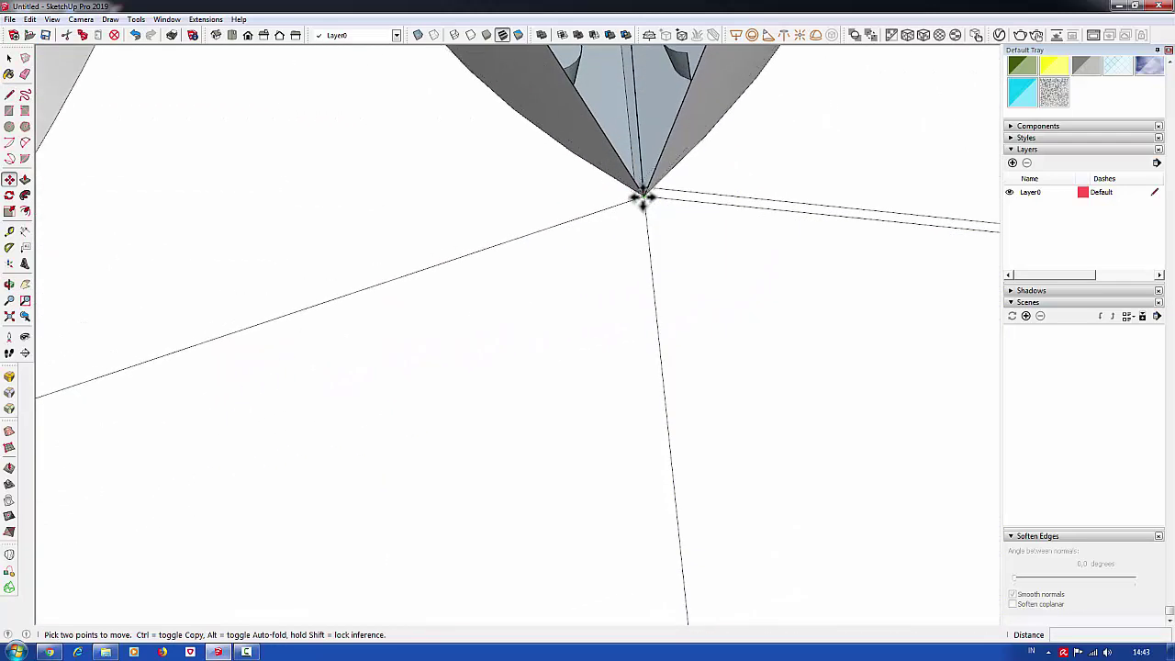
{"action": "left_click", "coordinate": [650, 190]}
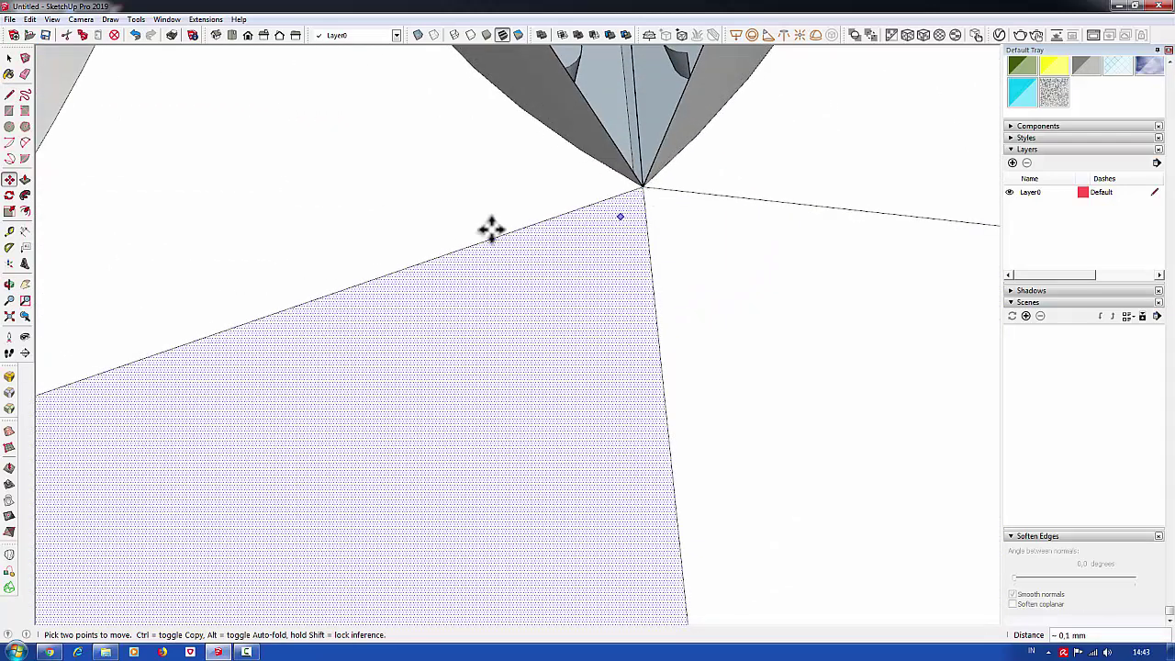
{"action": "scroll", "coordinate": [490, 231], "scroll_direction": "down", "scroll_amount": 3}
{"action": "middle_click_drag", "start_coordinate": [378, 289], "coordinate": [438, 211]}
{"action": "key", "text": "l"}
{"action": "left_click", "coordinate": [432, 96]}
{"action": "left_click", "coordinate": [530, 367]}
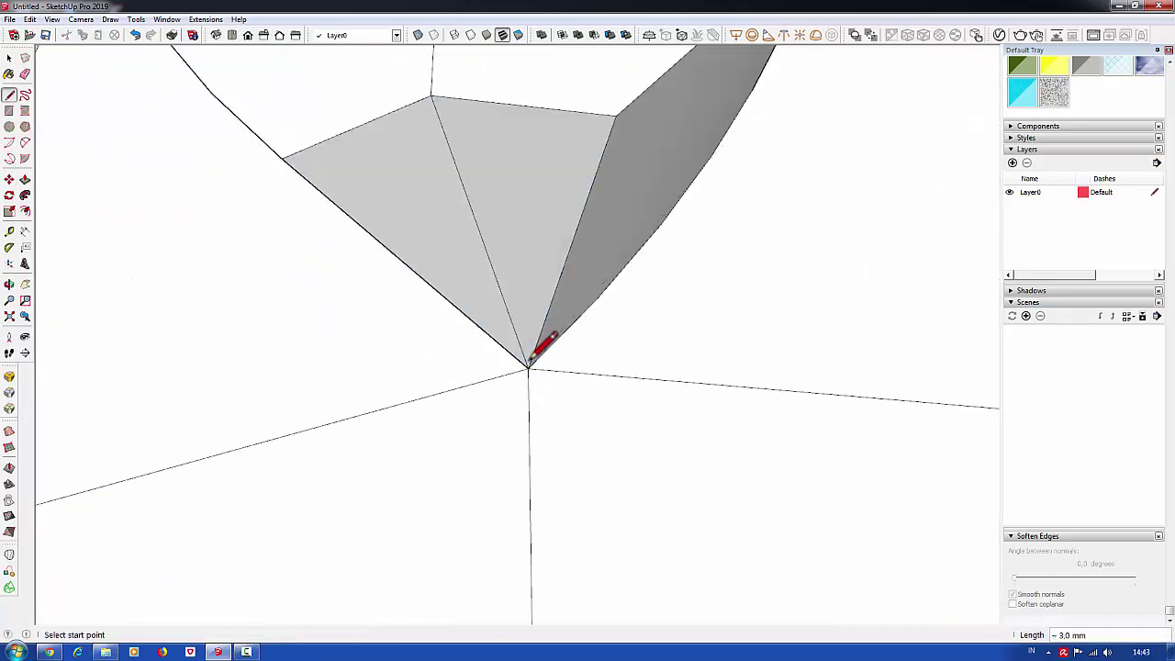
{"action": "scroll", "coordinate": [281, 297], "scroll_direction": "down", "scroll_amount": 3}
{"action": "middle_click_drag", "start_coordinate": [281, 297], "coordinate": [630, 354]}
{"action": "scroll", "coordinate": [497, 323], "scroll_direction": "up", "scroll_amount": 3}
Orbit around the flute tip to check the repair, cancelling the unfinished line.
{"action": "key", "text": "m"}
{"action": "middle_click_drag", "start_coordinate": [497, 323], "coordinate": [500, 312]}
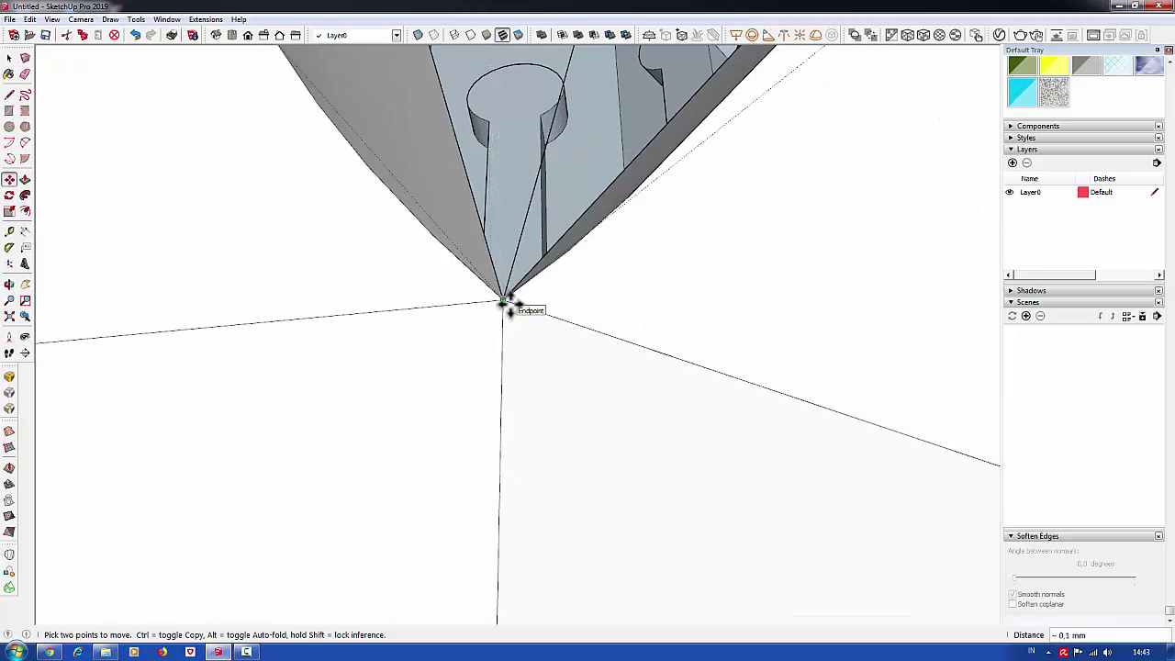
{"action": "scroll", "coordinate": [462, 381], "scroll_direction": "down", "scroll_amount": 3}
{"action": "key", "text": "Escape"}
{"action": "scroll", "coordinate": [383, 315], "scroll_direction": "up", "scroll_amount": 4}
{"action": "middle_click_drag", "start_coordinate": [383, 315], "coordinate": [609, 281]}
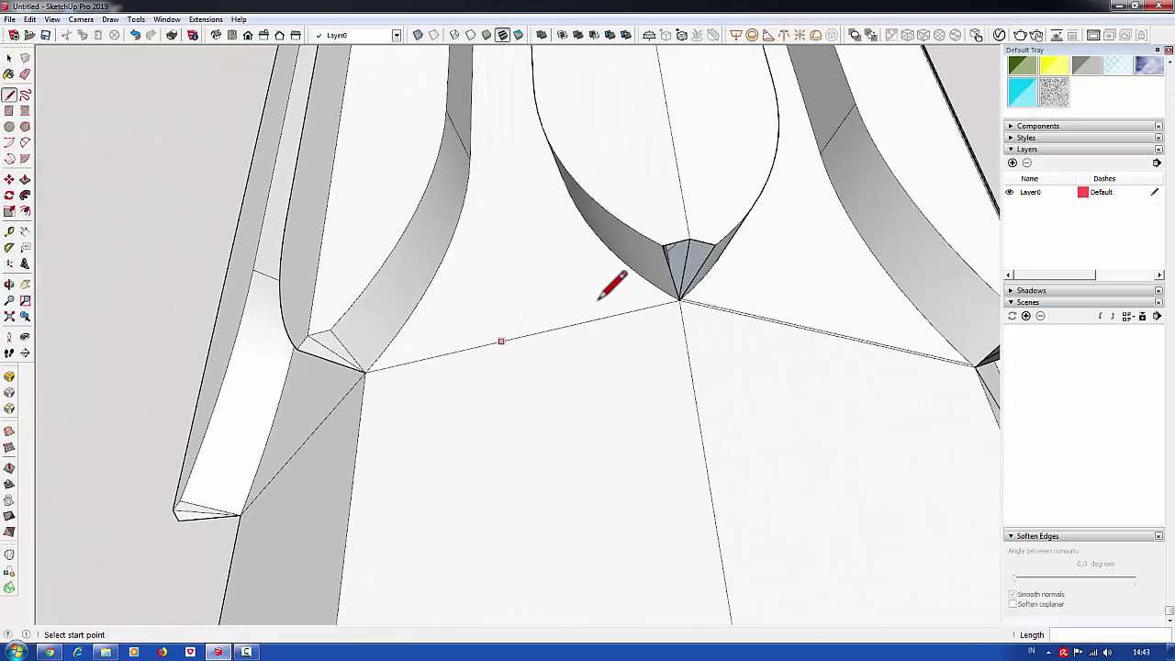
{"action": "scroll", "coordinate": [692, 296], "scroll_direction": "up", "scroll_amount": 2}
{"action": "key", "text": "m"}
{"action": "scroll", "coordinate": [679, 294], "scroll_direction": "up", "scroll_amount": 2}
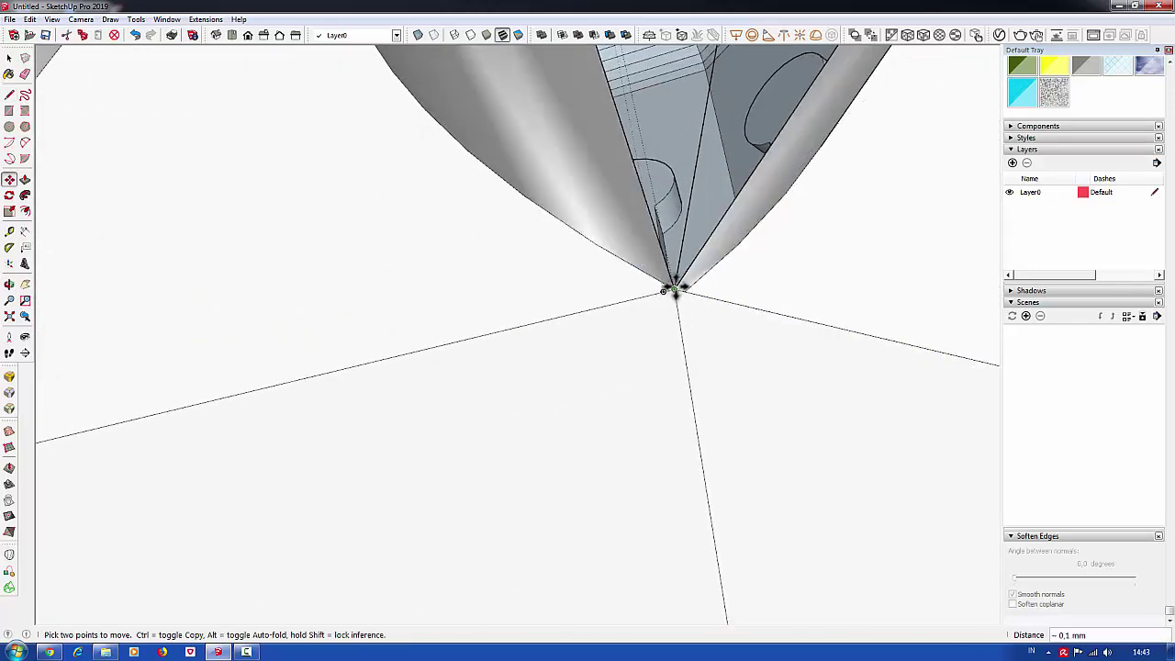
{"action": "key", "text": "l"}
{"action": "mouse_move", "coordinate": [559, 394]}
{"action": "middle_mouse_down"}
{"action": "mouse_move", "coordinate": [649, 163]}
{"action": "mouse_move", "coordinate": [755, 361]}
{"action": "mouse_move", "coordinate": [598, 273]}
{"action": "middle_mouse_up"}
{"action": "scroll", "coordinate": [630, 309], "scroll_direction": "down", "scroll_amount": 3}
Nudge the next flute's tip vertex slightly so its small faces close.
{"action": "scroll", "coordinate": [630, 336], "scroll_direction": "up", "scroll_amount": 3}
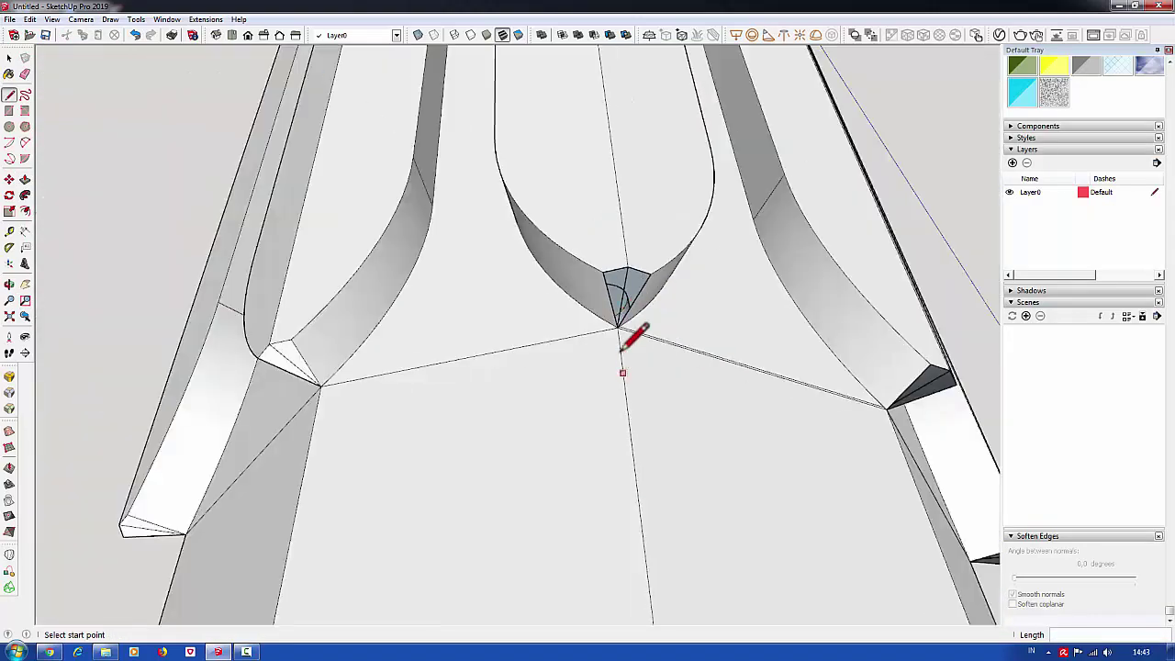
{"action": "scroll", "coordinate": [617, 317], "scroll_direction": "up", "scroll_amount": 2}
{"action": "key", "text": "m"}
{"action": "scroll", "coordinate": [617, 314], "scroll_direction": "up", "scroll_amount": 2}
{"action": "left_click", "coordinate": [619, 306]}
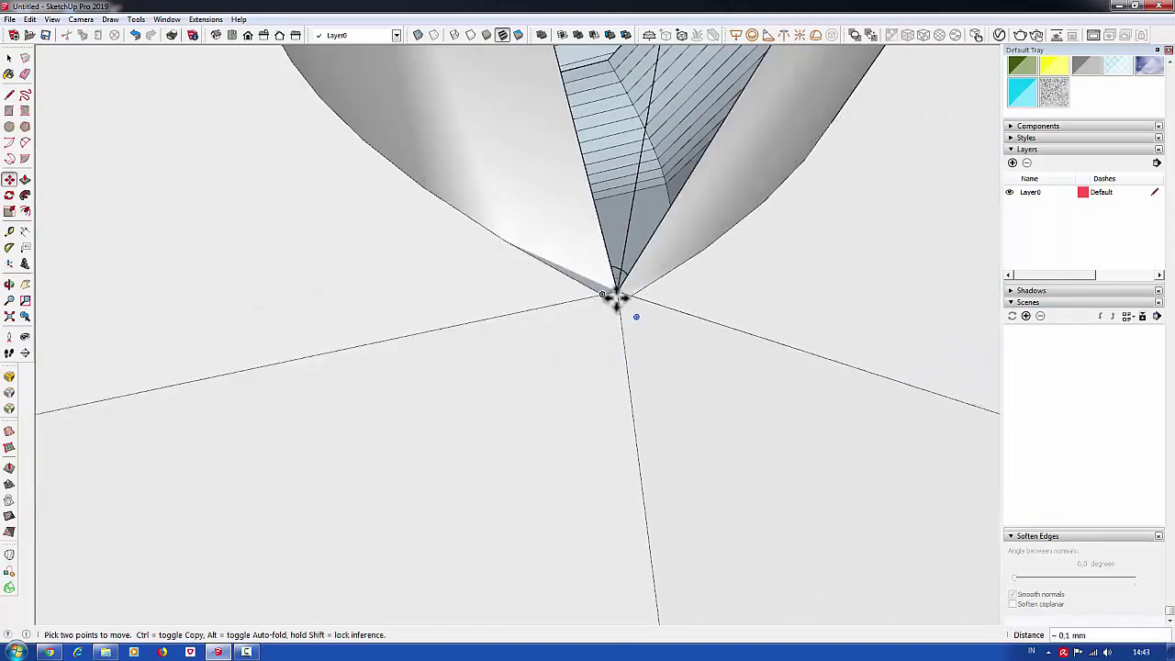
{"action": "left_click", "coordinate": [623, 290]}
{"action": "key", "text": "l"}
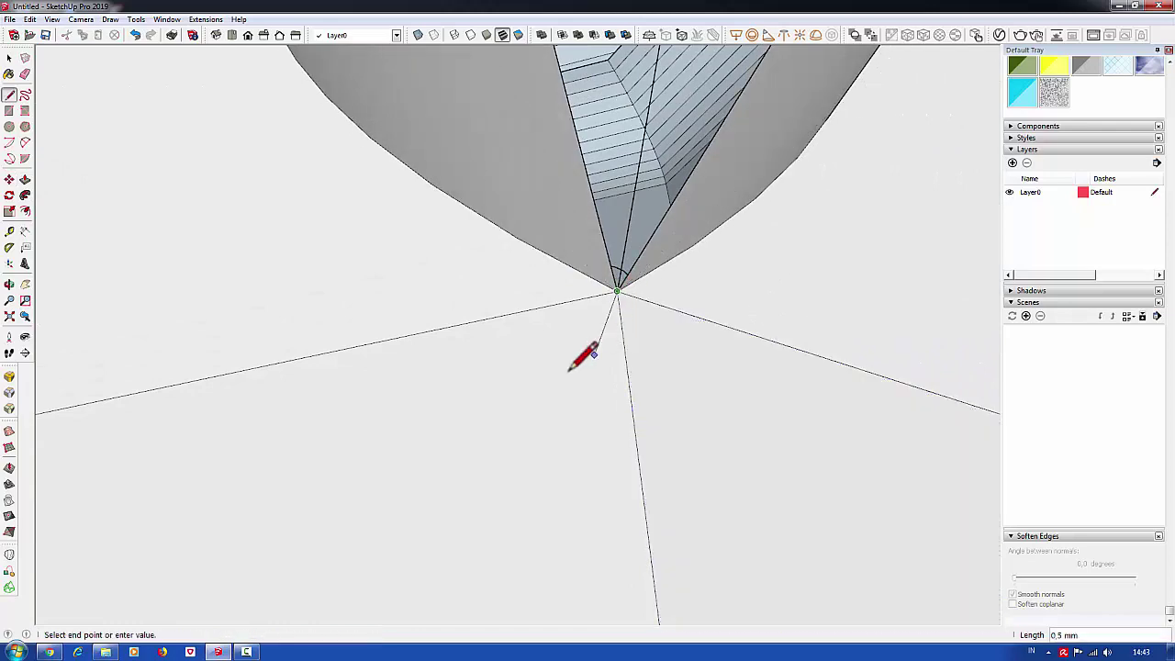
{"action": "mouse_move", "coordinate": [582, 349]}
{"action": "middle_mouse_down"}
{"action": "mouse_move", "coordinate": [625, 157]}
{"action": "mouse_move", "coordinate": [344, 266]}
{"action": "mouse_move", "coordinate": [536, 399]}
{"action": "mouse_move", "coordinate": [713, 270]}
{"action": "middle_mouse_up"}
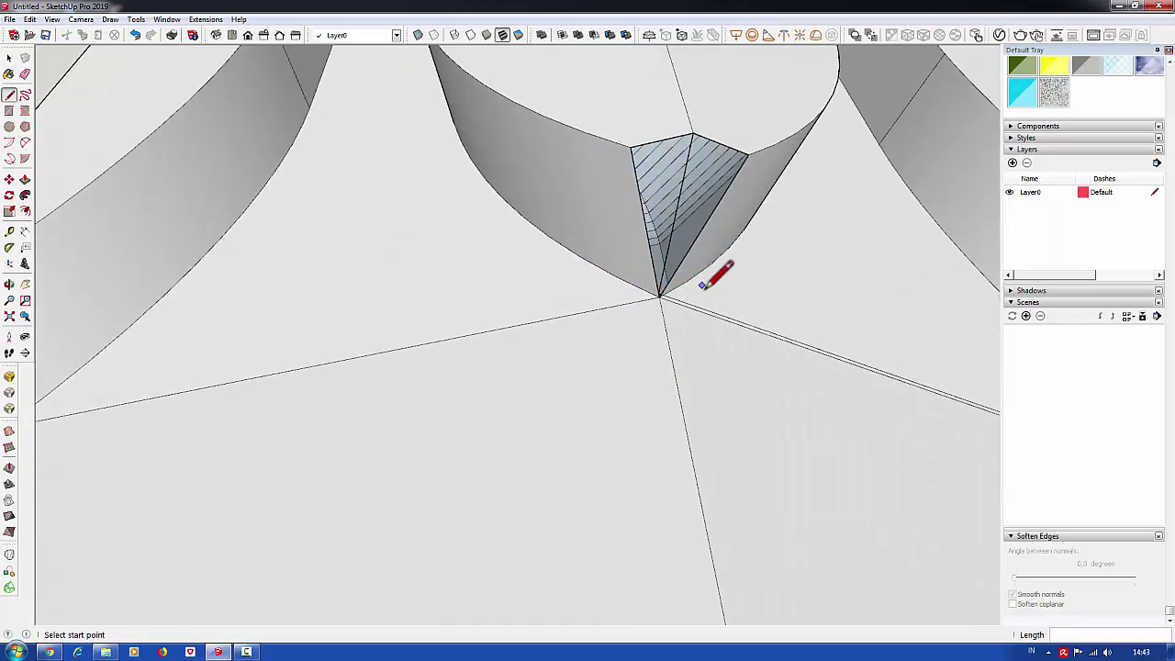
{"action": "key", "text": "m"}
{"action": "scroll", "coordinate": [614, 302], "scroll_direction": "up", "scroll_amount": 3}
{"action": "scroll", "coordinate": [616, 292], "scroll_direction": "up", "scroll_amount": 1}
{"action": "left_click", "coordinate": [615, 291]}
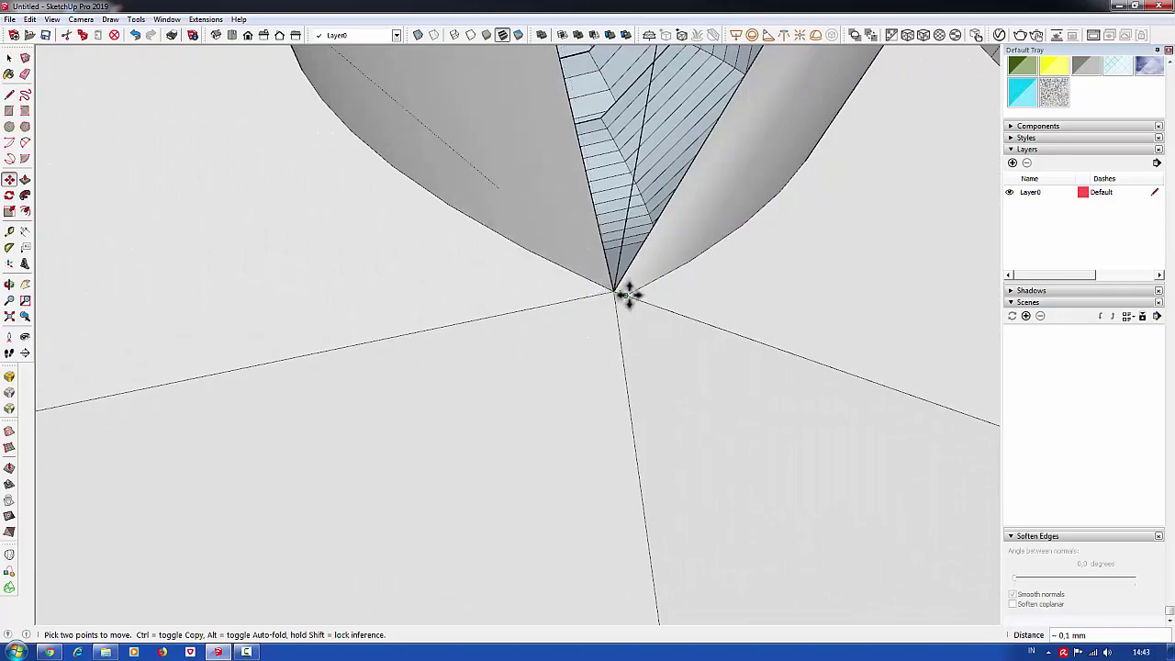
{"action": "scroll", "coordinate": [613, 292], "scroll_direction": "down", "scroll_amount": 3}
{"action": "key", "text": "Escape"}
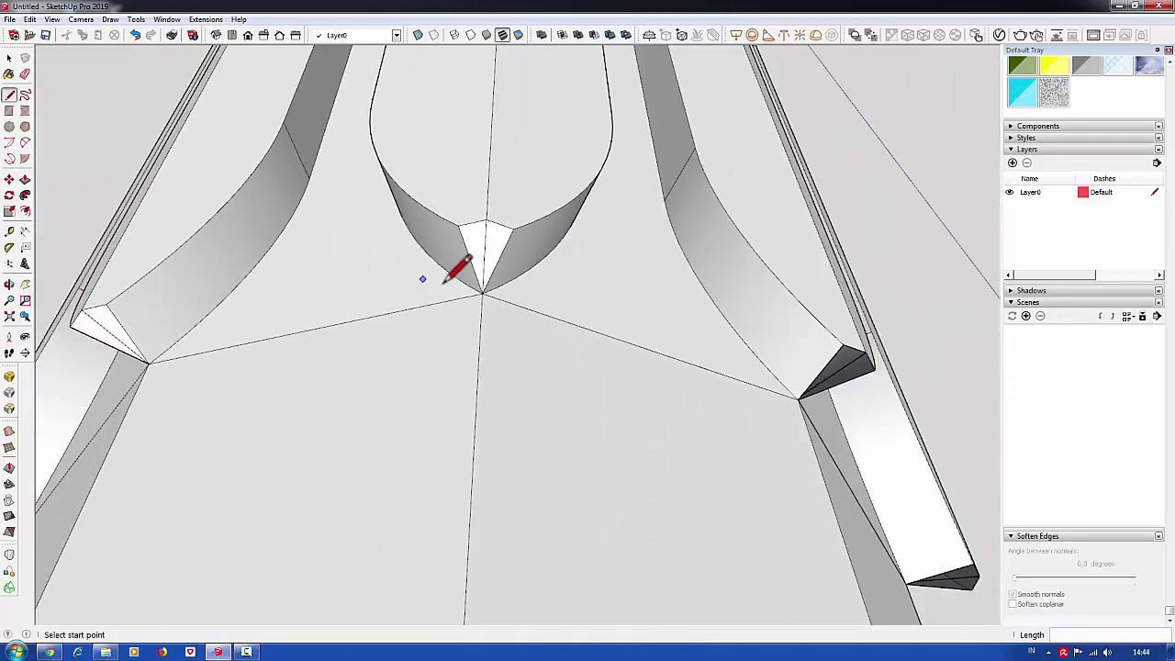
Snap the stray vertex at a flute junction onto the rib meeting point, merging the double edge.
{"action": "mouse_move", "coordinate": [460, 267]}
{"action": "middle_mouse_down"}
{"action": "mouse_move", "coordinate": [601, 401]}
{"action": "mouse_move", "coordinate": [441, 243]}
{"action": "middle_mouse_up"}
{"action": "scroll", "coordinate": [441, 262], "scroll_direction": "up", "scroll_amount": 5}
{"action": "key", "text": "m"}
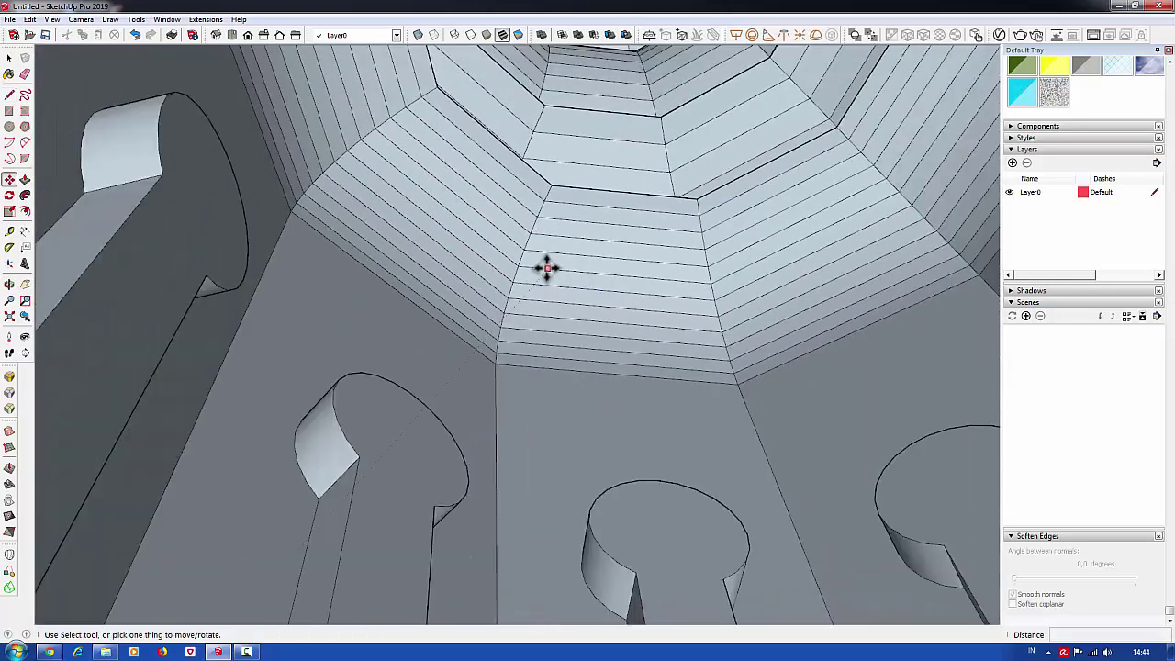
{"action": "middle_click_drag", "start_coordinate": [545, 265], "coordinate": [594, 296]}
{"action": "scroll", "coordinate": [643, 312], "scroll_direction": "down", "scroll_amount": 3}
{"action": "scroll", "coordinate": [713, 328], "scroll_direction": "up", "scroll_amount": 3}
{"action": "left_click", "coordinate": [702, 279]}
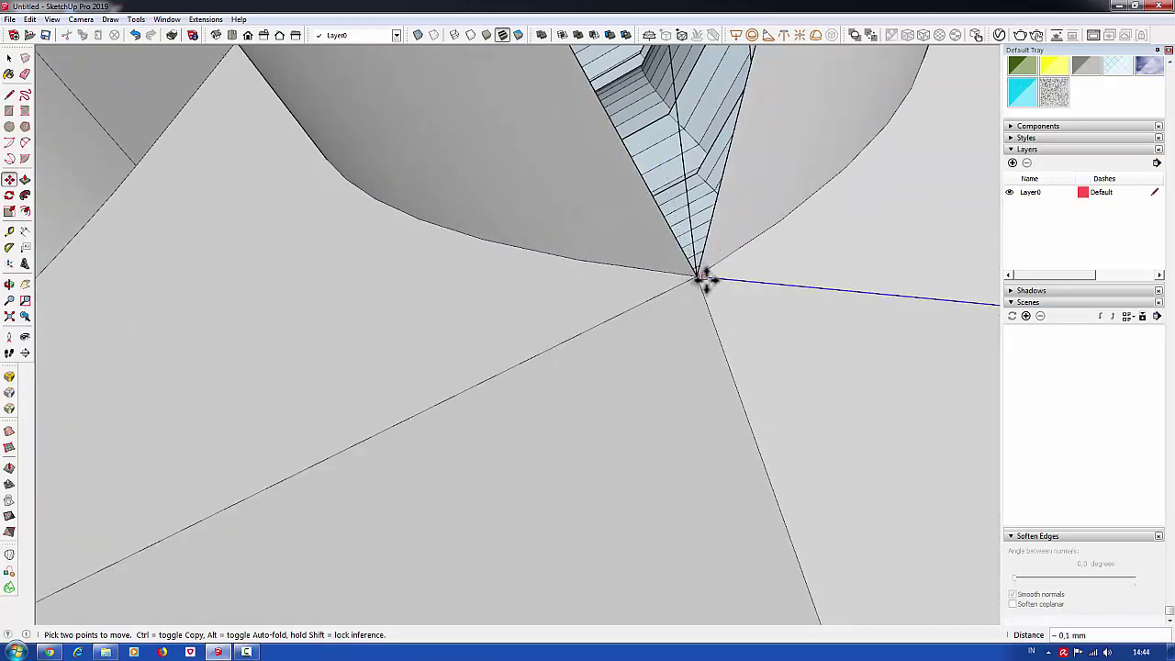
{"action": "key", "text": "l"}
{"action": "left_click", "coordinate": [700, 275]}
{"action": "scroll", "coordinate": [498, 320], "scroll_direction": "down", "scroll_amount": 2}
{"action": "middle_click_drag", "start_coordinate": [564, 81], "coordinate": [762, 327]}
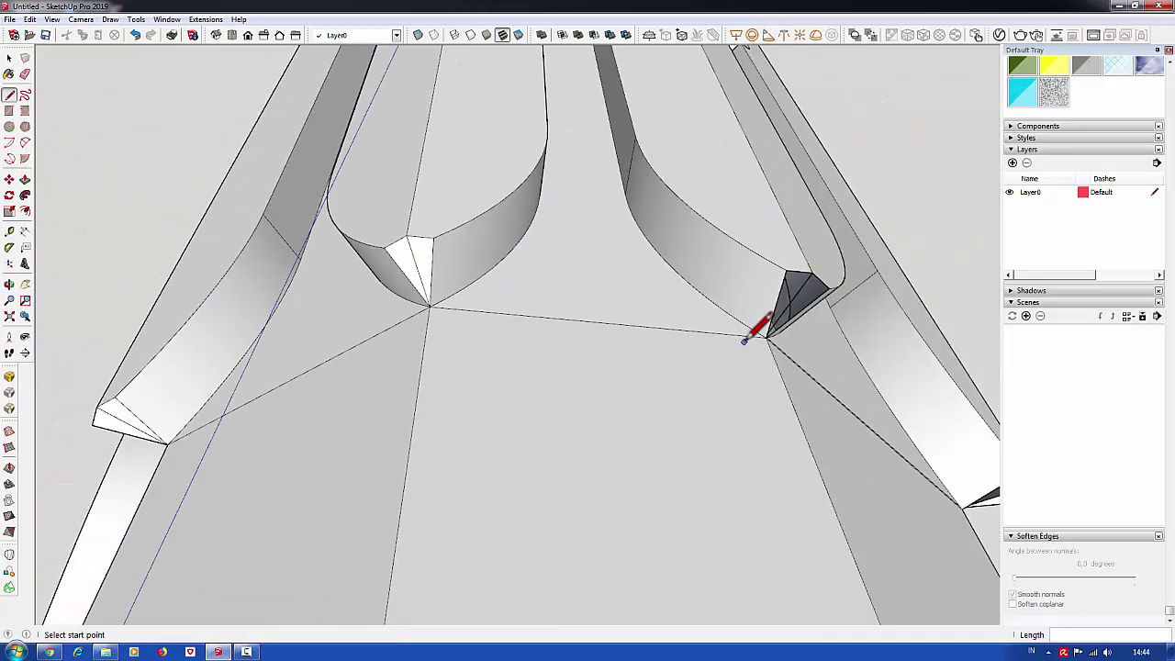
{"action": "key", "text": "m"}
{"action": "scroll", "coordinate": [689, 264], "scroll_direction": "up", "scroll_amount": 3}
{"action": "left_click", "coordinate": [693, 255]}
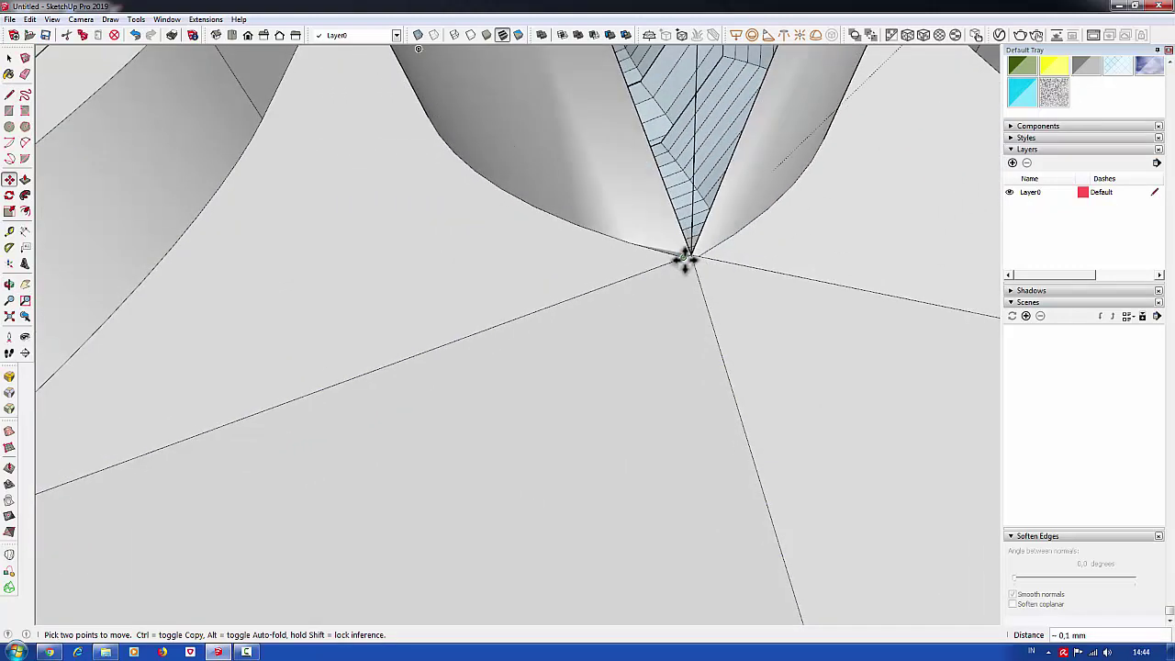
{"action": "scroll", "coordinate": [691, 254], "scroll_direction": "down", "scroll_amount": 3}
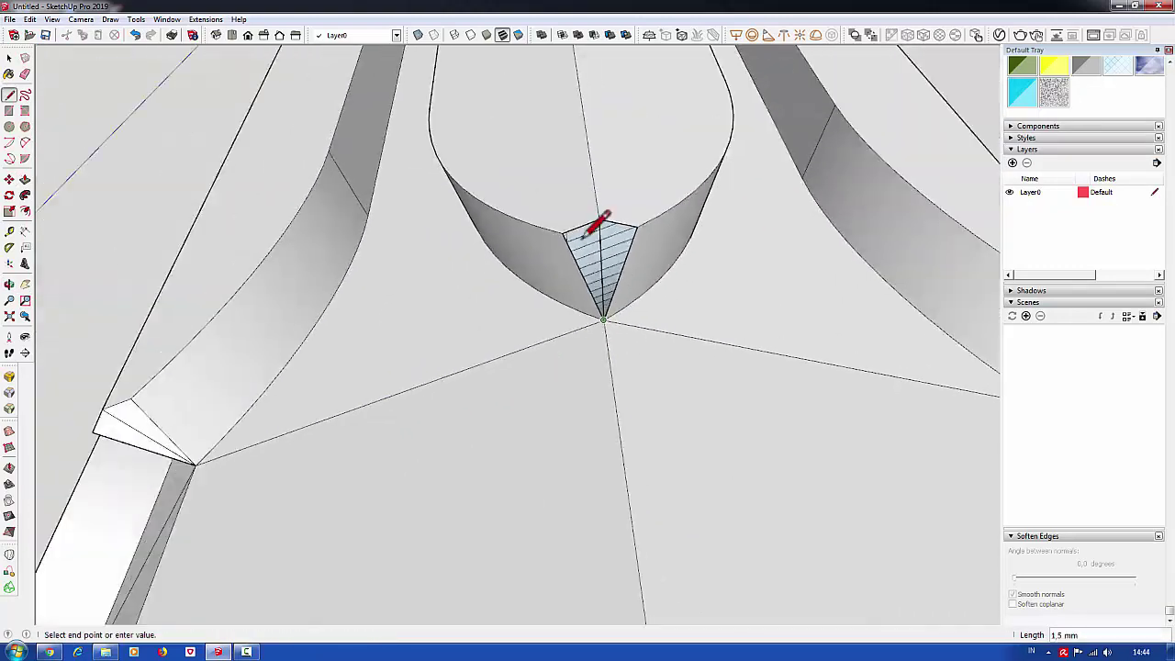
Drop one more flute-bottom vertex onto the rib meeting point and view the leg from the front.
{"action": "middle_click_drag", "start_coordinate": [563, 226], "coordinate": [630, 362]}
{"action": "scroll", "coordinate": [608, 311], "scroll_direction": "up", "scroll_amount": 2}
{"action": "scroll", "coordinate": [615, 312], "scroll_direction": "up", "scroll_amount": 3}
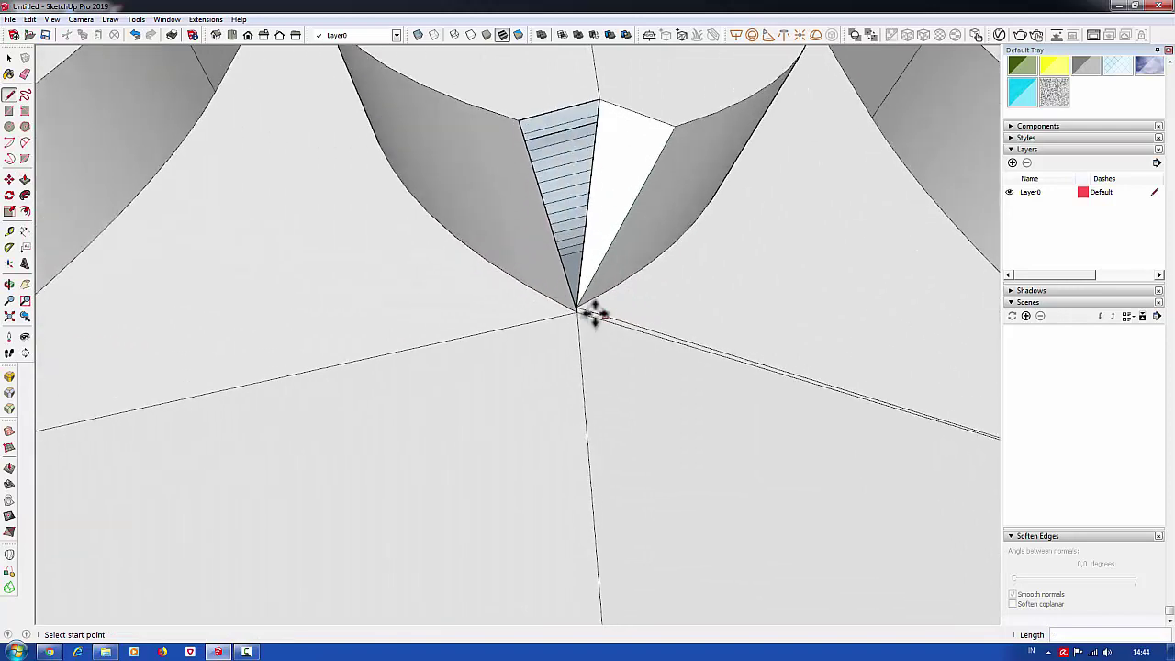
{"action": "key", "text": "m"}
{"action": "left_click", "coordinate": [575, 309]}
{"action": "left_click", "coordinate": [577, 303]}
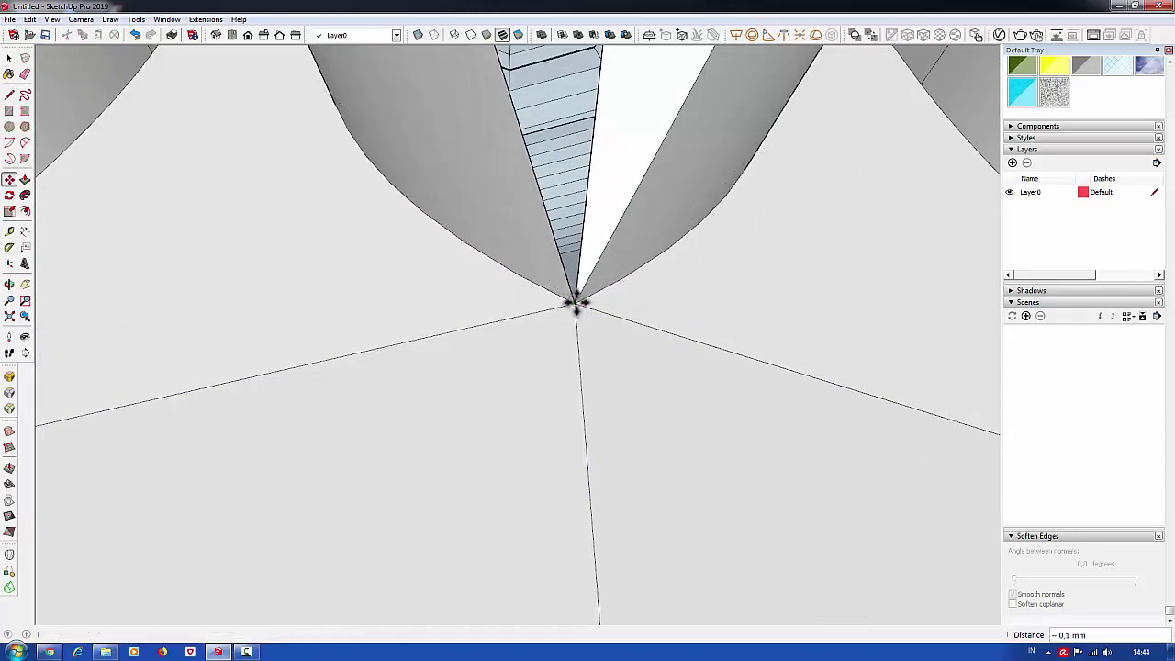
{"action": "scroll", "coordinate": [581, 296], "scroll_direction": "down", "scroll_amount": 3}
{"action": "scroll", "coordinate": [659, 273], "scroll_direction": "down", "scroll_amount": 2}
{"action": "mouse_move", "coordinate": [658, 273]}
{"action": "middle_mouse_down"}
{"action": "mouse_move", "coordinate": [693, 247]}
{"action": "mouse_move", "coordinate": [714, 359]}
{"action": "mouse_move", "coordinate": [661, 354]}
{"action": "mouse_move", "coordinate": [703, 396]}
{"action": "mouse_move", "coordinate": [881, 309]}
{"action": "mouse_move", "coordinate": [835, 330]}
{"action": "middle_mouse_up"}
{"action": "scroll", "coordinate": [717, 266], "scroll_direction": "up", "scroll_amount": 3}
{"action": "scroll", "coordinate": [625, 249], "scroll_direction": "down", "scroll_amount": 3}
{"action": "scroll", "coordinate": [625, 249], "scroll_direction": "down", "scroll_amount": 3}
Select the whole turned leg and make it a component named leg.
{"action": "scroll", "coordinate": [664, 302], "scroll_direction": "up", "scroll_amount": 2}
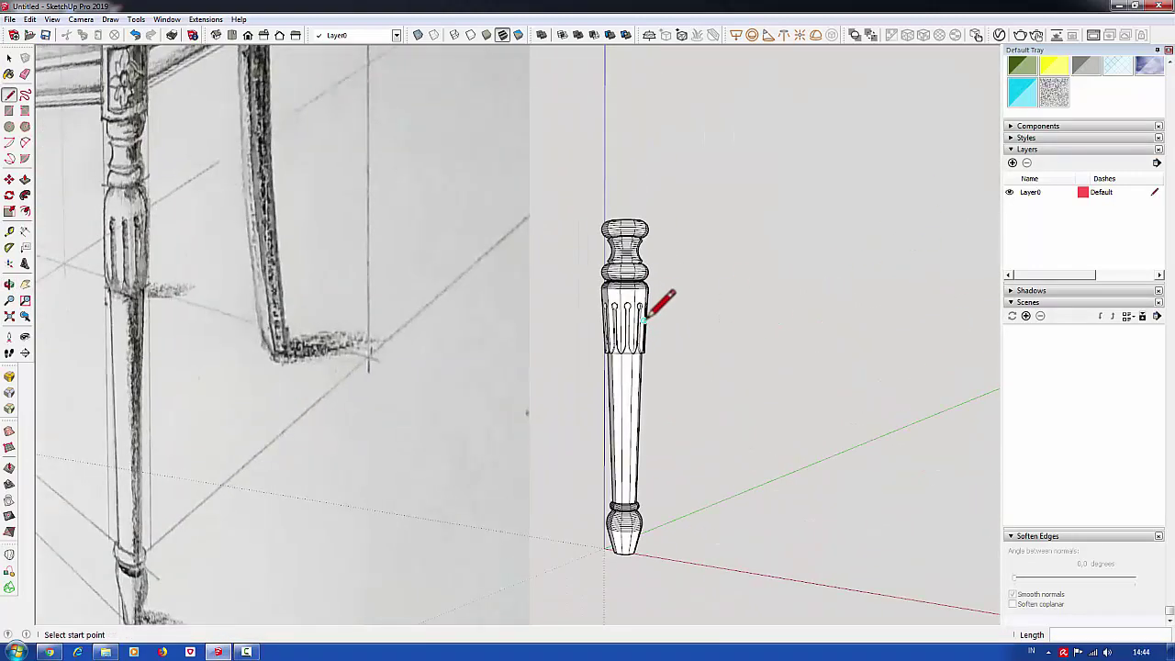
{"action": "scroll", "coordinate": [602, 321], "scroll_direction": "up", "scroll_amount": 2}
{"action": "key", "text": "space"}
{"action": "scroll", "coordinate": [594, 292], "scroll_direction": "down", "scroll_amount": 3}
{"action": "left_click_drag", "start_coordinate": [704, 580], "coordinate": [705, 580]}
{"action": "right_click", "coordinate": [617, 315]}
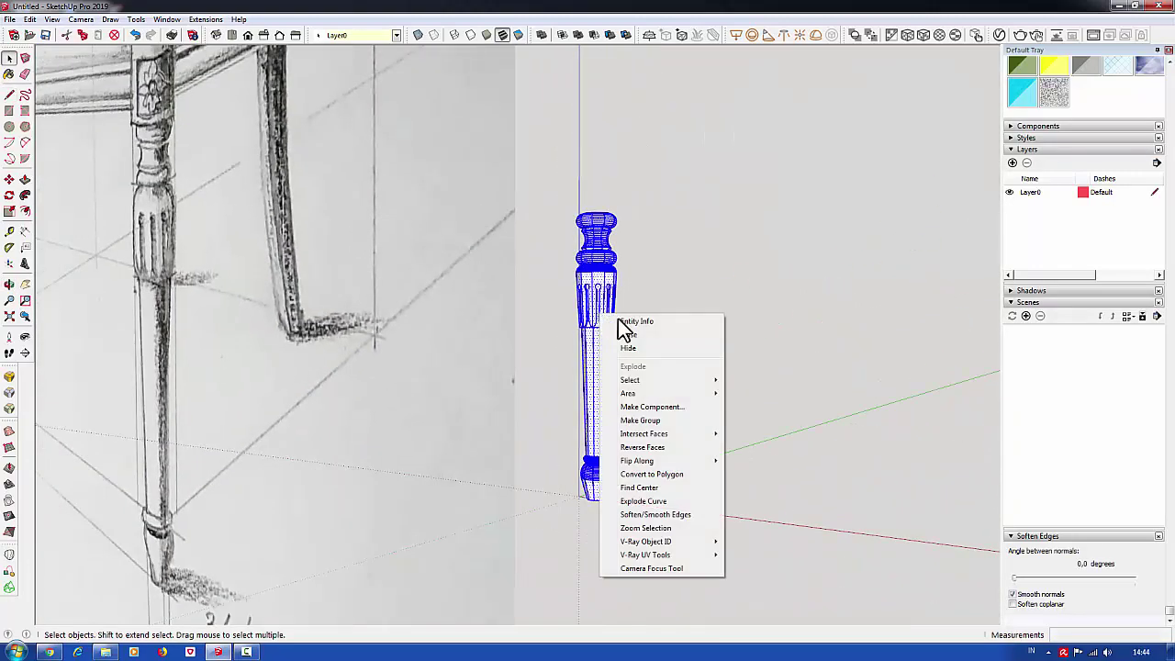
{"action": "left_click", "coordinate": [667, 408]}
{"action": "type", "text": "leg"}
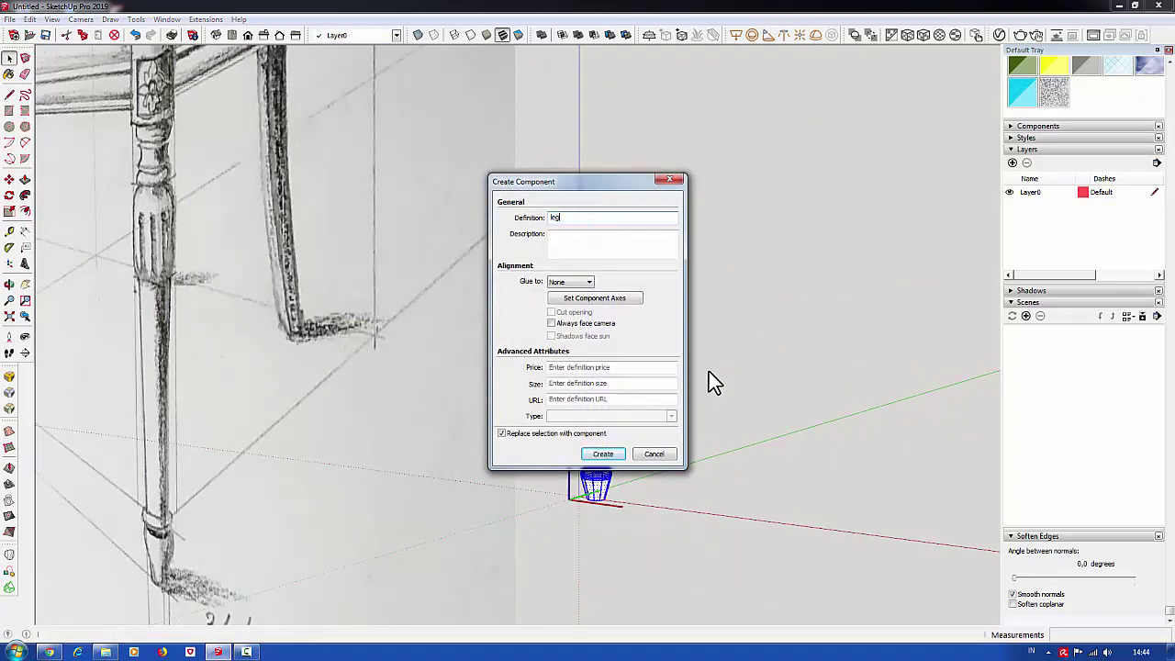
{"action": "key", "text": "Return"}
Soften the leg's edges at about 46.6 degrees to hide the faceting.
{"action": "middle_click_drag", "start_coordinate": [709, 372], "coordinate": [613, 411]}
{"action": "mouse_move", "coordinate": [669, 438]}
{"action": "middle_mouse_down"}
{"action": "mouse_move", "coordinate": [829, 354]}
{"action": "mouse_move", "coordinate": [606, 412]}
{"action": "middle_mouse_up"}
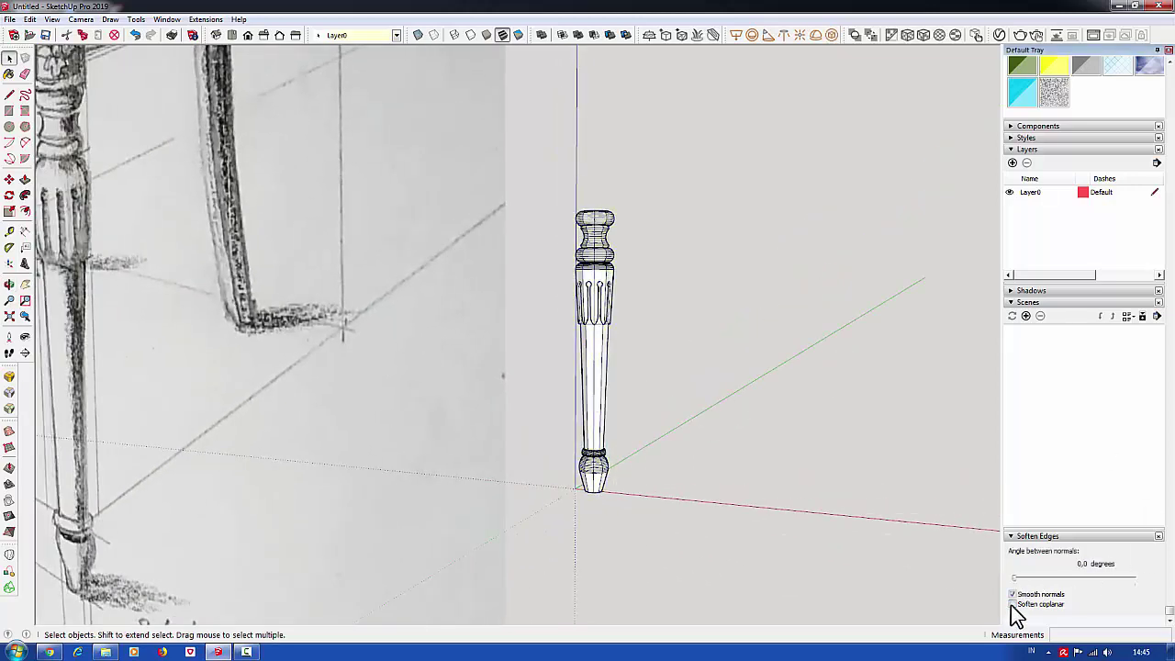
{"action": "left_click_drag", "start_coordinate": [1033, 579], "coordinate": [1036, 580]}
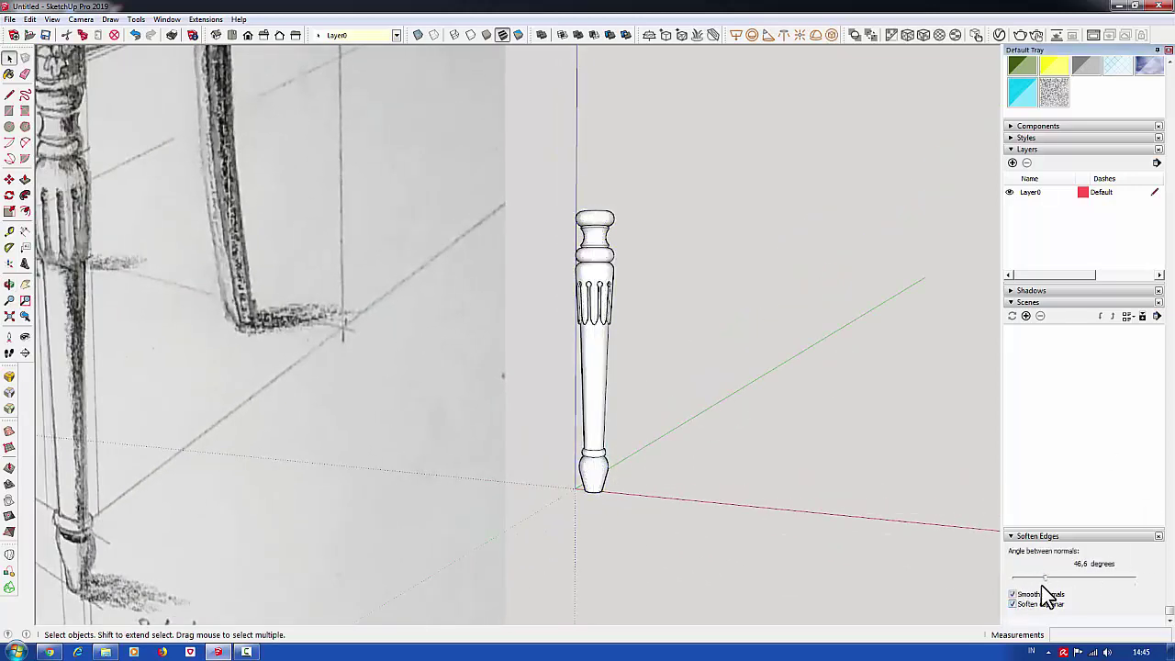
{"action": "mouse_move", "coordinate": [876, 514]}
{"action": "middle_mouse_down"}
{"action": "mouse_move", "coordinate": [614, 307]}
{"action": "mouse_move", "coordinate": [289, 239]}
{"action": "mouse_move", "coordinate": [704, 334]}
{"action": "middle_mouse_up"}
{"action": "scroll", "coordinate": [660, 331], "scroll_direction": "down", "scroll_amount": 3}
{"action": "scroll", "coordinate": [294, 355], "scroll_direction": "down", "scroll_amount": 2}
{"action": "scroll", "coordinate": [603, 354], "scroll_direction": "up", "scroll_amount": 4}
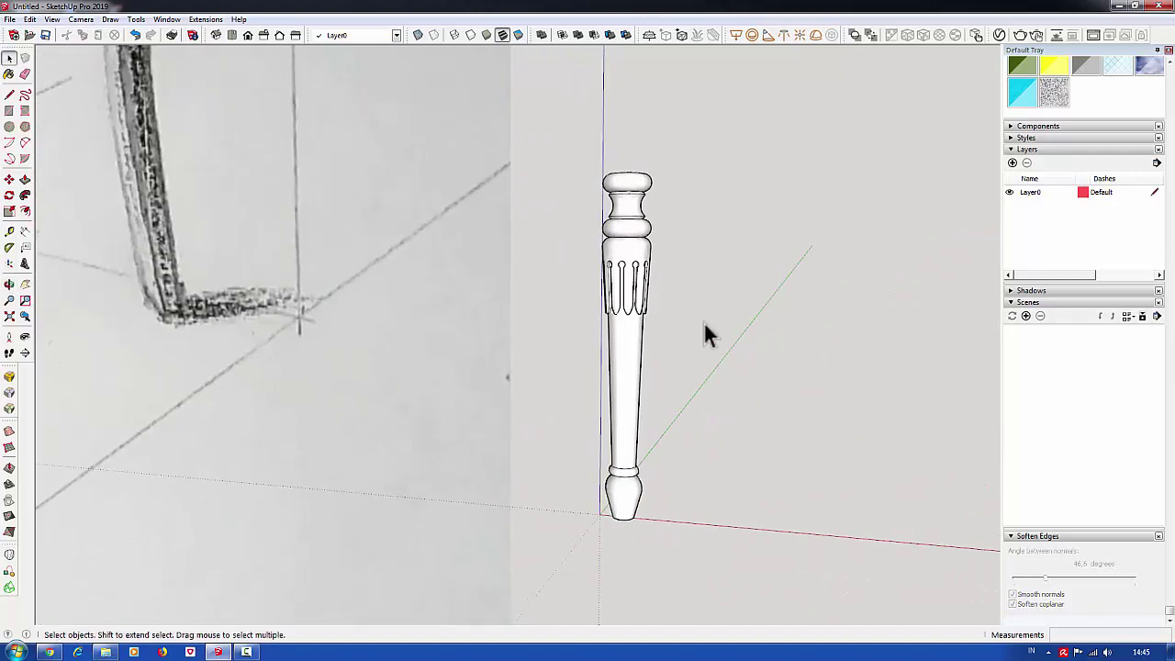
{"action": "scroll", "coordinate": [691, 427], "scroll_direction": "down", "scroll_amount": 4}
Select the leg component and zoom in on its top to start a line from the centre.
{"action": "left_click", "coordinate": [686, 340]}
{"action": "scroll", "coordinate": [686, 340], "scroll_direction": "up", "scroll_amount": 3}
{"action": "mouse_move", "coordinate": [666, 385]}
{"action": "middle_mouse_down"}
{"action": "mouse_move", "coordinate": [698, 328]}
{"action": "mouse_move", "coordinate": [669, 369]}
{"action": "mouse_move", "coordinate": [464, 448]}
{"action": "middle_mouse_up"}
{"action": "scroll", "coordinate": [698, 328], "scroll_direction": "up", "scroll_amount": 3}
{"action": "left_click", "coordinate": [18, 97]}
{"action": "scroll", "coordinate": [641, 327], "scroll_direction": "up", "scroll_amount": 2}
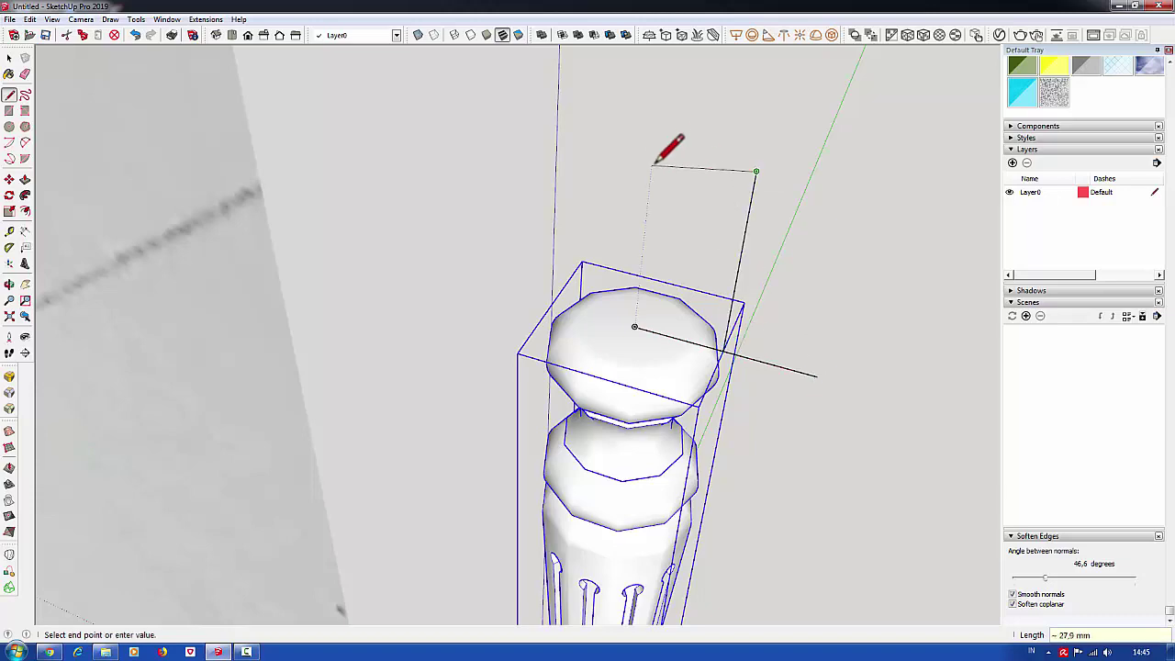
Close the rectangle on the leg's top and undo an over-long Push/Pull.
{"action": "left_click", "coordinate": [634, 326]}
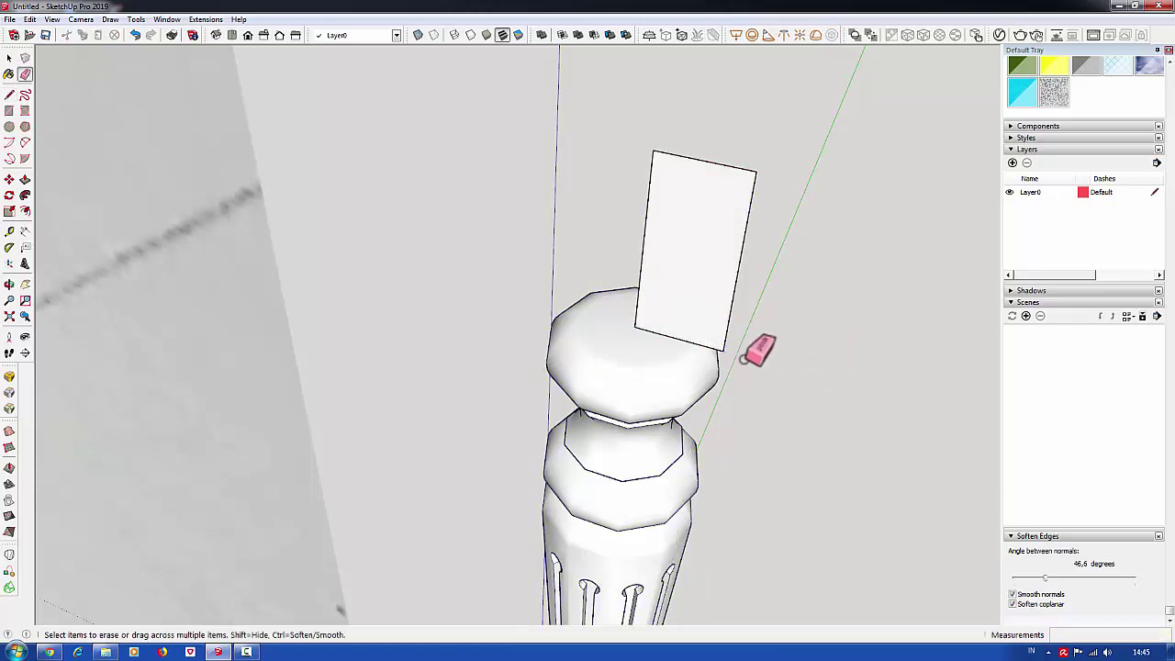
{"action": "middle_click_drag", "start_coordinate": [746, 358], "coordinate": [698, 359]}
{"action": "key", "text": "p"}
{"action": "left_click_drag", "start_coordinate": [698, 359], "coordinate": [627, 363]}
{"action": "type", "text": "550"}
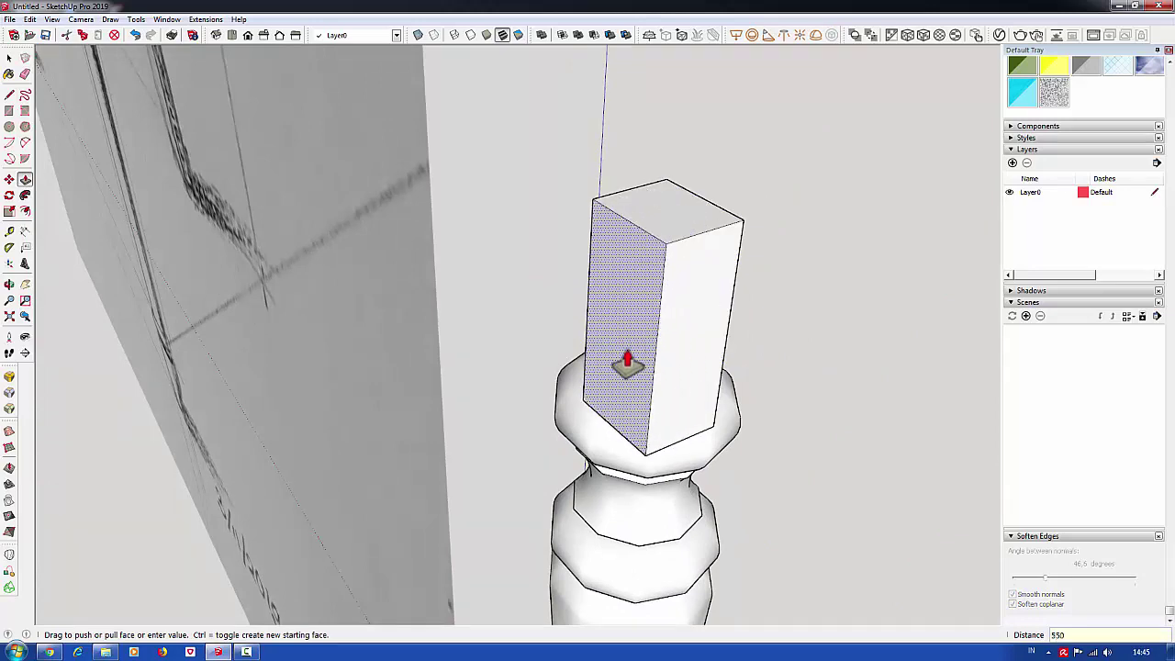
{"action": "key", "text": "Return"}
{"action": "left_click", "coordinate": [134, 34]}
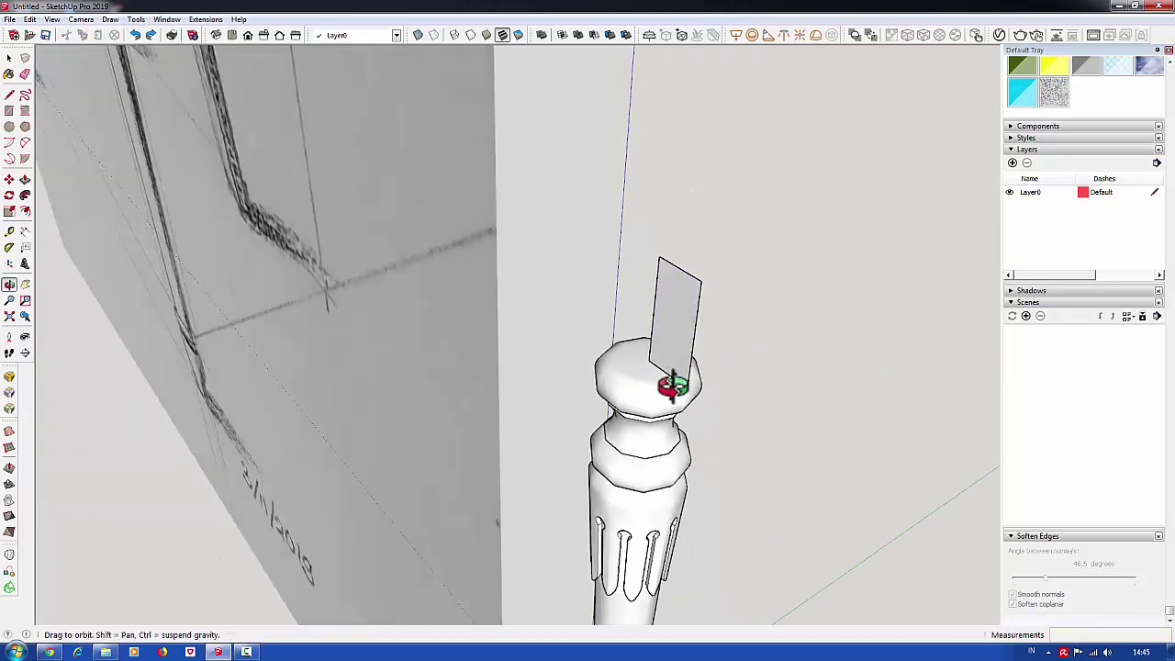
Push/Pull the rectangle into a block 27,5 mm deep on top of the leg.
{"action": "left_click", "coordinate": [14, 232]}
{"action": "scroll", "coordinate": [671, 267], "scroll_direction": "up", "scroll_amount": 2}
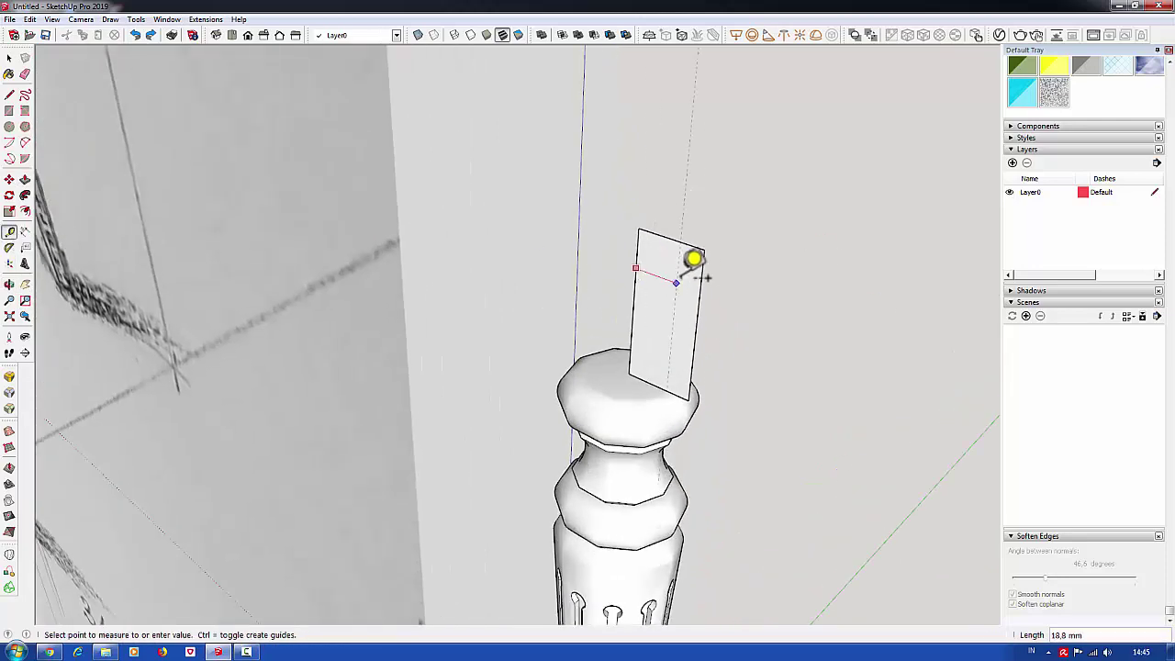
{"action": "key", "text": "p"}
{"action": "left_click_drag", "start_coordinate": [682, 328], "coordinate": [656, 337]}
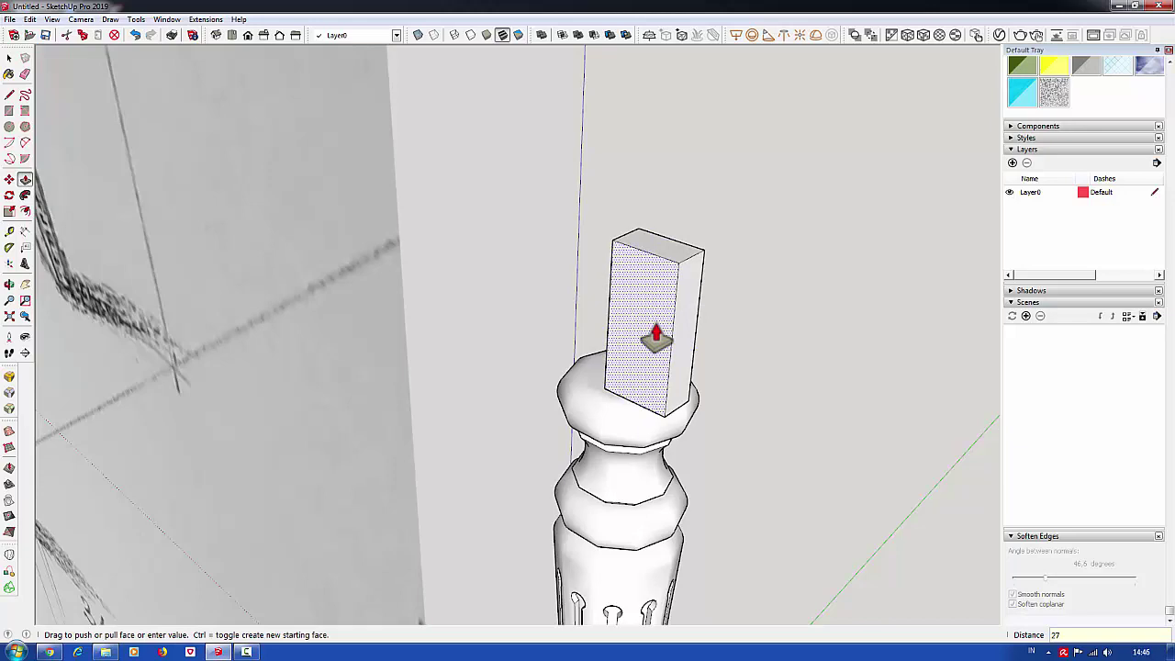
{"action": "left_click", "coordinate": [656, 337]}
{"action": "mouse_move", "coordinate": [655, 337]}
{"action": "middle_mouse_down"}
{"action": "mouse_move", "coordinate": [598, 413]}
{"action": "mouse_move", "coordinate": [809, 393]}
{"action": "mouse_move", "coordinate": [517, 380]}
{"action": "mouse_move", "coordinate": [517, 288]}
{"action": "middle_mouse_up"}
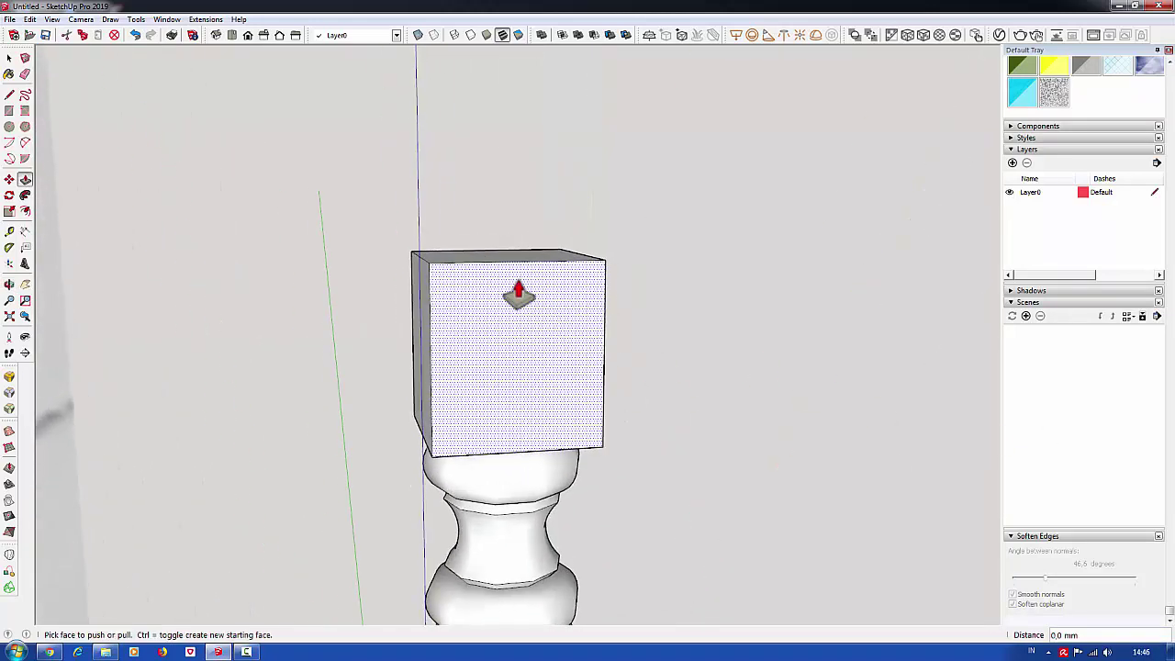
{"action": "scroll", "coordinate": [517, 288], "scroll_direction": "down", "scroll_amount": 5}
{"action": "middle_click_drag", "start_coordinate": [572, 362], "coordinate": [368, 306]}
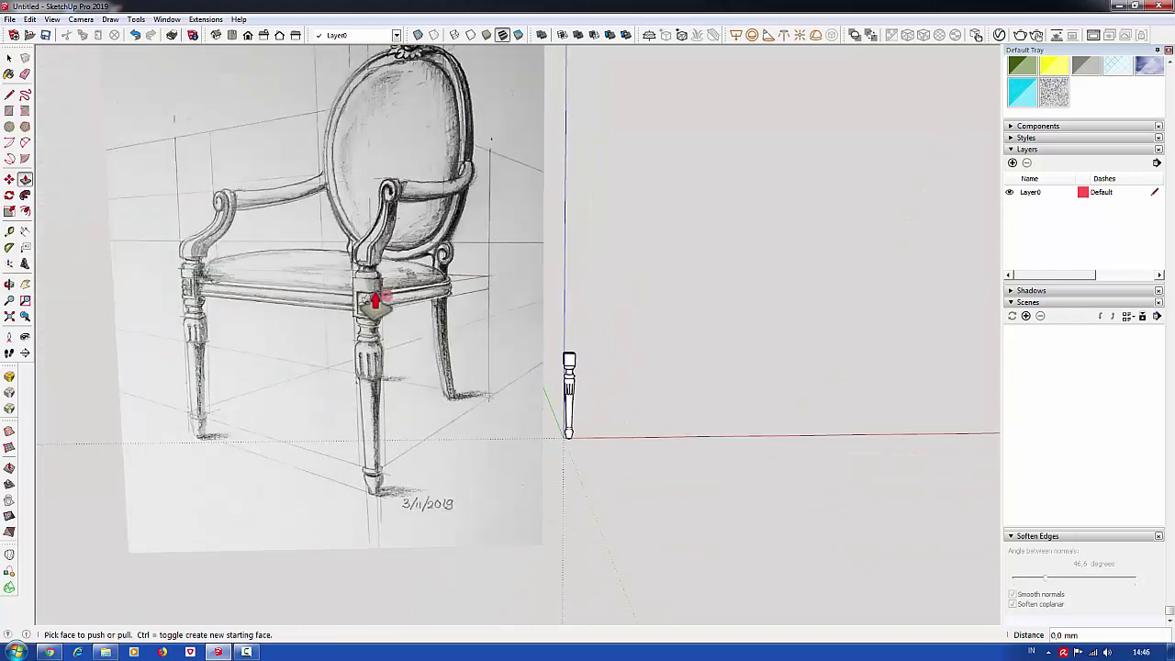
{"action": "scroll", "coordinate": [551, 358], "scroll_direction": "up", "scroll_amount": 3}
{"action": "mouse_move", "coordinate": [656, 393]}
{"action": "middle_mouse_down"}
{"action": "mouse_move", "coordinate": [546, 414]}
{"action": "mouse_move", "coordinate": [609, 399]}
{"action": "mouse_move", "coordinate": [532, 474]}
{"action": "middle_mouse_up"}
{"action": "scroll", "coordinate": [585, 376], "scroll_direction": "up", "scroll_amount": 5}
Round one corner of the top block with an arc and push the rounded piece down.
{"action": "scroll", "coordinate": [532, 388], "scroll_direction": "up", "scroll_amount": 2}
{"action": "key", "text": "shift+p"}
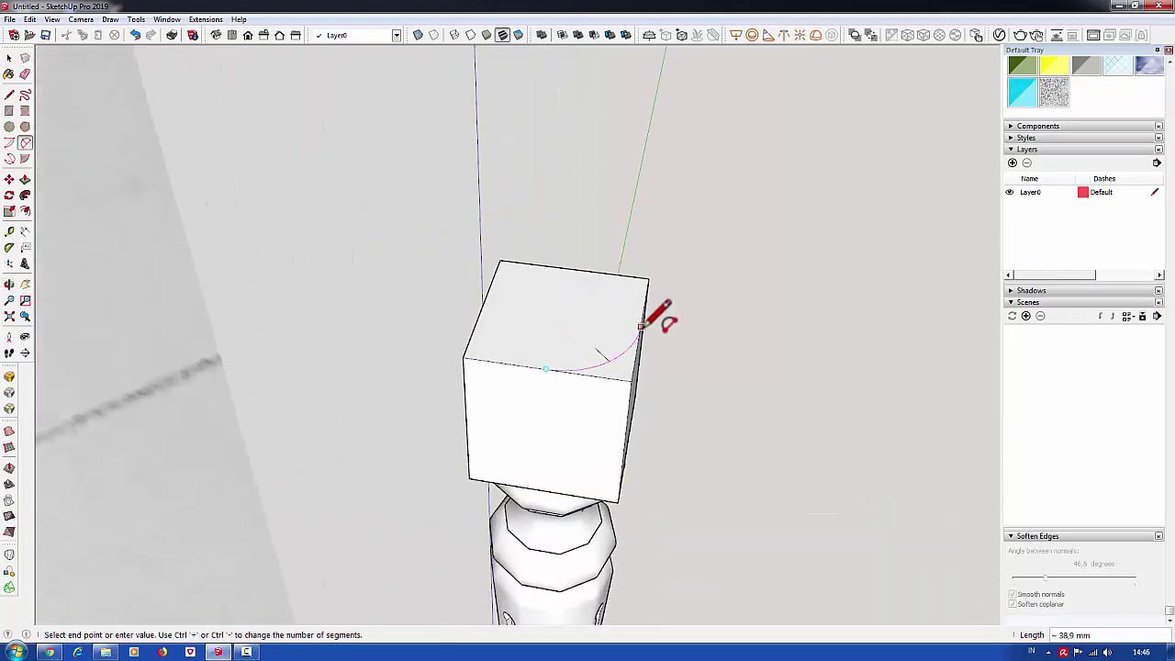
{"action": "left_click", "coordinate": [640, 323]}
{"action": "key", "text": "p"}
{"action": "left_click", "coordinate": [613, 308]}
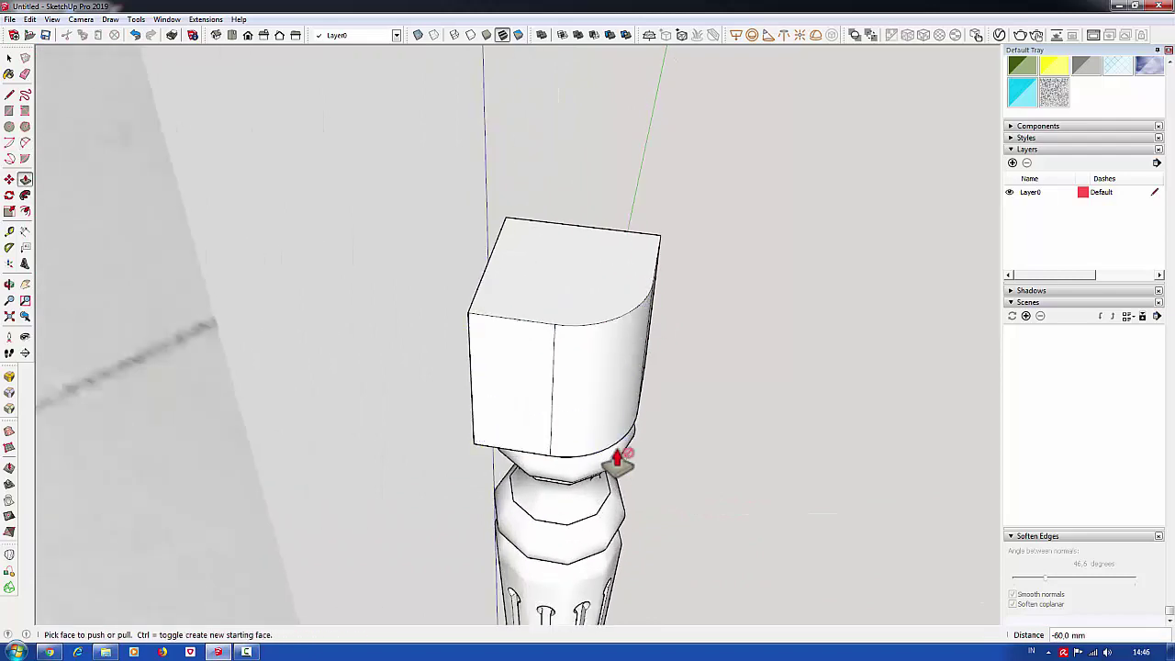
{"action": "scroll", "coordinate": [618, 459], "scroll_direction": "down", "scroll_amount": 3}
{"action": "scroll", "coordinate": [625, 367], "scroll_direction": "down", "scroll_amount": 5}
{"action": "middle_click_drag", "start_coordinate": [583, 309], "coordinate": [636, 269]}
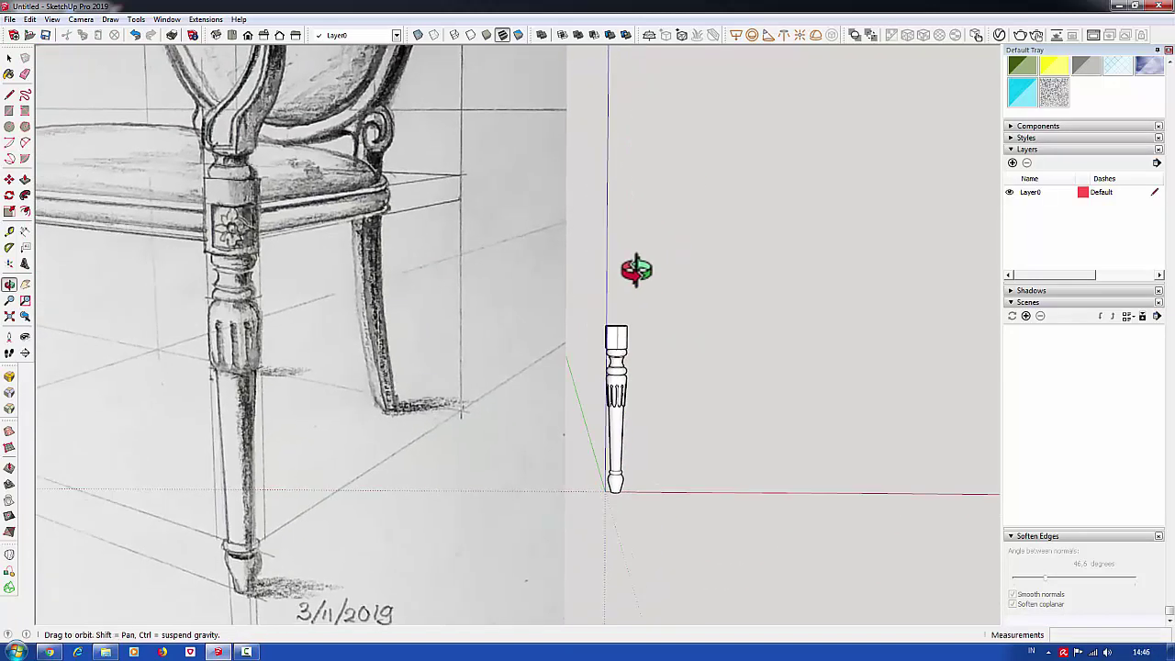
{"action": "scroll", "coordinate": [628, 354], "scroll_direction": "up", "scroll_amount": 2}
{"action": "scroll", "coordinate": [629, 363], "scroll_direction": "down", "scroll_amount": 1}
{"action": "mouse_move", "coordinate": [630, 368]}
{"action": "middle_mouse_down"}
{"action": "mouse_move", "coordinate": [406, 315]}
{"action": "mouse_move", "coordinate": [846, 331]}
{"action": "mouse_move", "coordinate": [591, 414]}
{"action": "middle_mouse_up"}
Select the entire top block sitting on the leg.
{"action": "key", "text": "space"}
{"action": "scroll", "coordinate": [652, 374], "scroll_direction": "up", "scroll_amount": 2}
{"action": "scroll", "coordinate": [677, 407], "scroll_direction": "down", "scroll_amount": 1}
{"action": "left_click", "coordinate": [641, 366]}
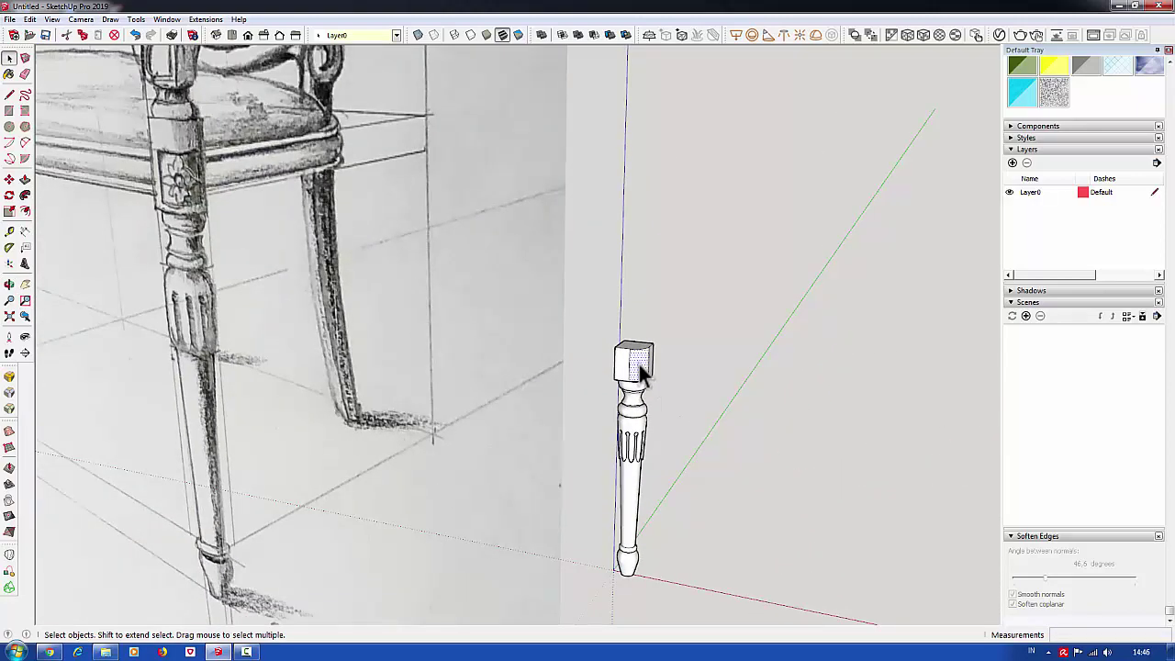
{"action": "scroll", "coordinate": [641, 372], "scroll_direction": "up", "scroll_amount": 2}
{"action": "triple_click", "coordinate": [643, 373]}
{"action": "scroll", "coordinate": [640, 369], "scroll_direction": "up", "scroll_amount": 3}
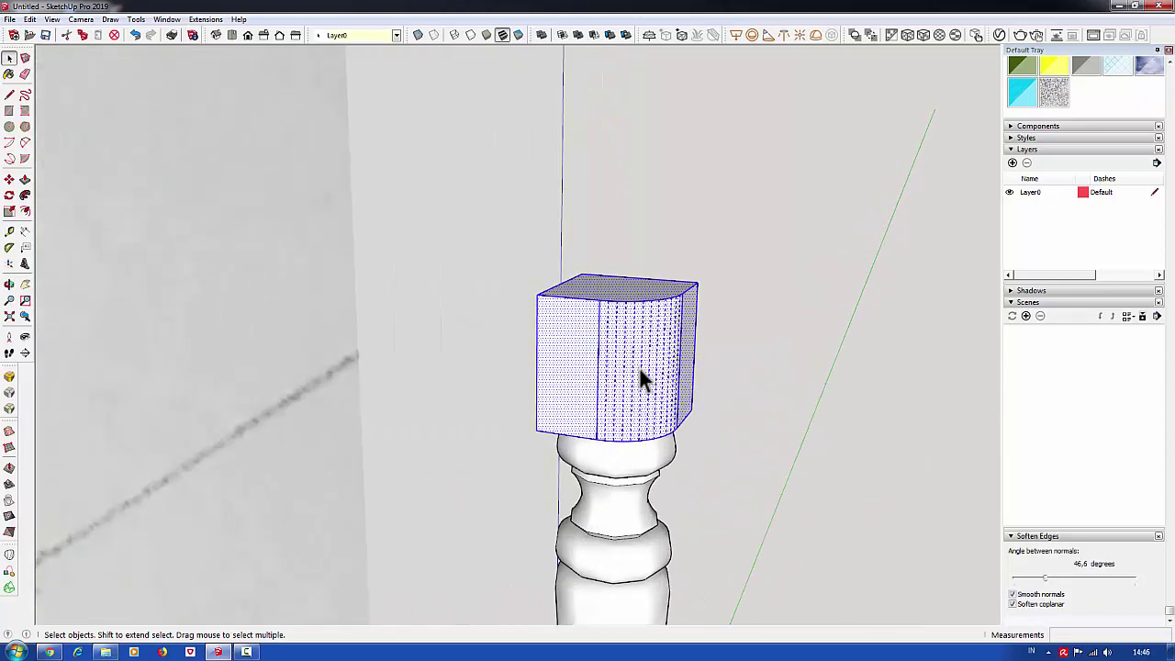
{"action": "mouse_move", "coordinate": [640, 370]}
{"action": "middle_mouse_down"}
{"action": "mouse_move", "coordinate": [722, 399]}
{"action": "mouse_move", "coordinate": [621, 407]}
{"action": "mouse_move", "coordinate": [650, 341]}
{"action": "middle_mouse_up"}
Push the top block's upper face down to lower its height.
{"action": "key", "text": "p"}
{"action": "left_click_drag", "start_coordinate": [640, 293], "coordinate": [688, 425]}
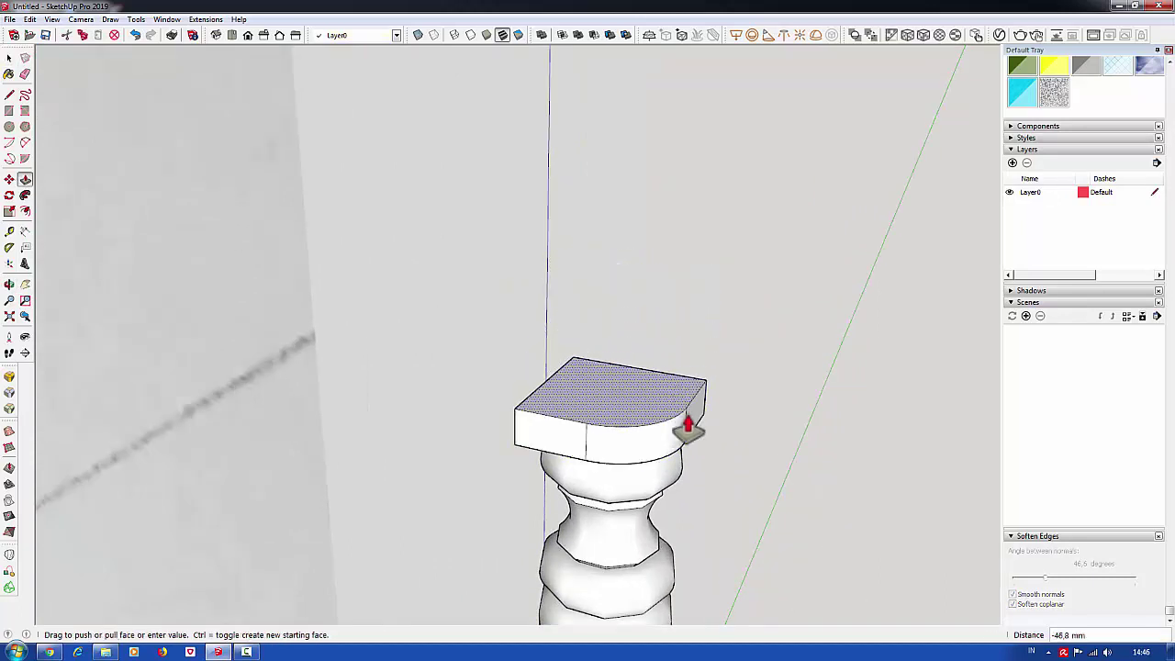
{"action": "key", "text": "Escape"}
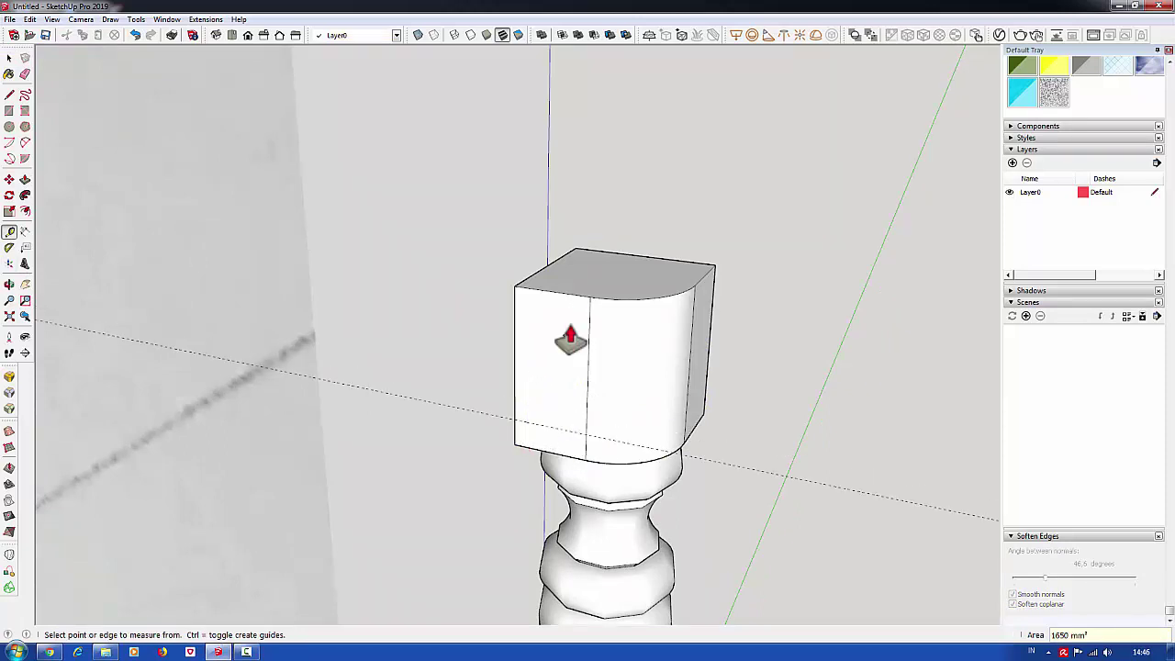
{"action": "key", "text": "p"}
{"action": "left_click_drag", "start_coordinate": [574, 280], "coordinate": [510, 417]}
{"action": "left_click", "coordinate": [481, 423]}
{"action": "key", "text": "space"}
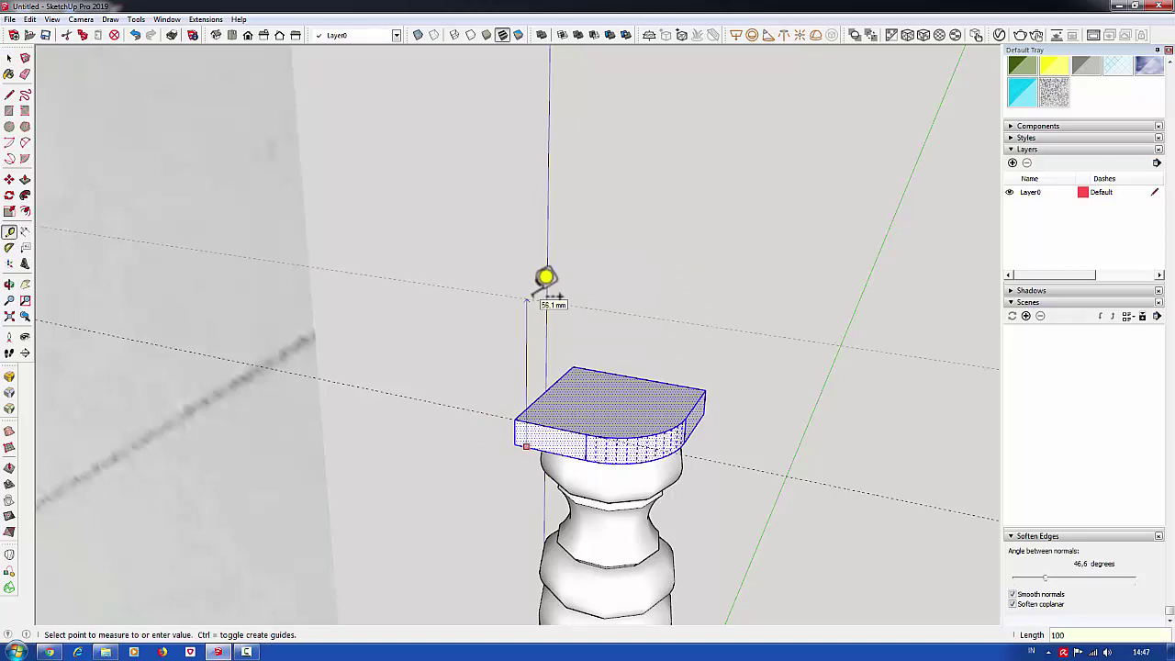
Measure a guide above the slab and place the slab copy high above the column.
{"action": "scroll", "coordinate": [698, 342], "scroll_direction": "down", "scroll_amount": 2}
{"action": "scroll", "coordinate": [698, 358], "scroll_direction": "down", "scroll_amount": 2}
{"action": "scroll", "coordinate": [661, 360], "scroll_direction": "up", "scroll_amount": 3}
{"action": "scroll", "coordinate": [634, 367], "scroll_direction": "up", "scroll_amount": 2}
{"action": "left_click", "coordinate": [622, 371]}
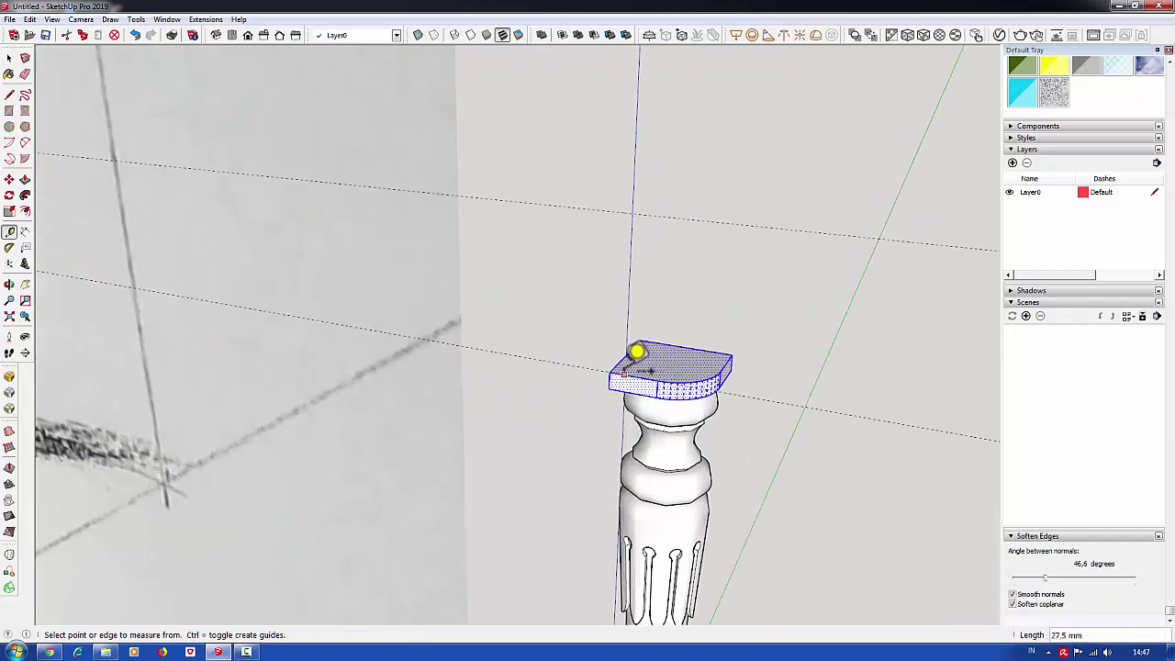
{"action": "left_click", "coordinate": [616, 225]}
{"action": "key", "text": "space"}
{"action": "scroll", "coordinate": [666, 369], "scroll_direction": "up", "scroll_amount": 2}
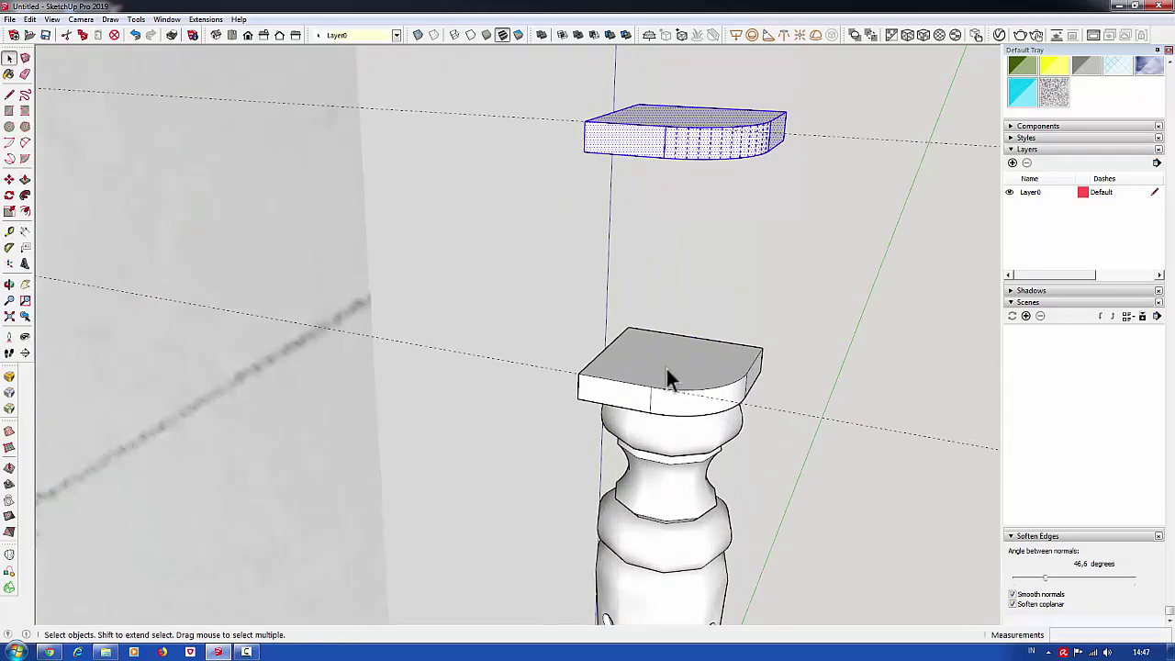
{"action": "scroll", "coordinate": [679, 404], "scroll_direction": "up", "scroll_amount": 2}
{"action": "left_click", "coordinate": [684, 414]}
{"action": "scroll", "coordinate": [684, 377], "scroll_direction": "up", "scroll_amount": 3}
Offset the slab's top face inward 5 mm to create an inset outline.
{"action": "left_click", "coordinate": [676, 263]}
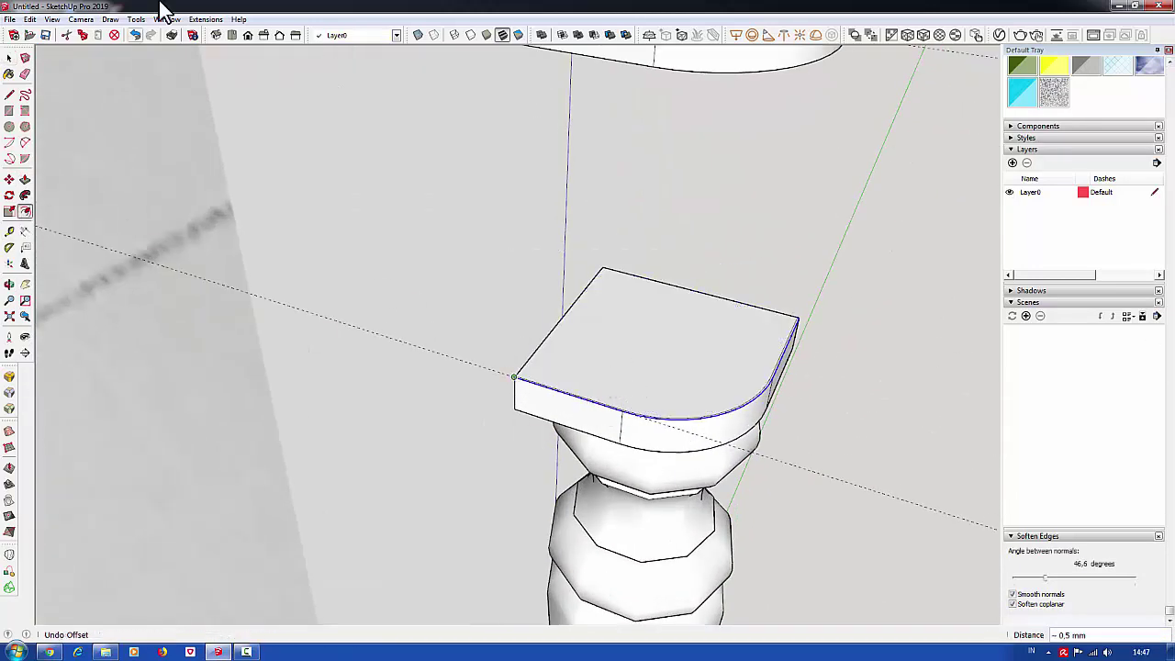
{"action": "scroll", "coordinate": [632, 386], "scroll_direction": "up", "scroll_amount": 1}
{"action": "left_click", "coordinate": [597, 396]}
{"action": "type", "text": "5"}
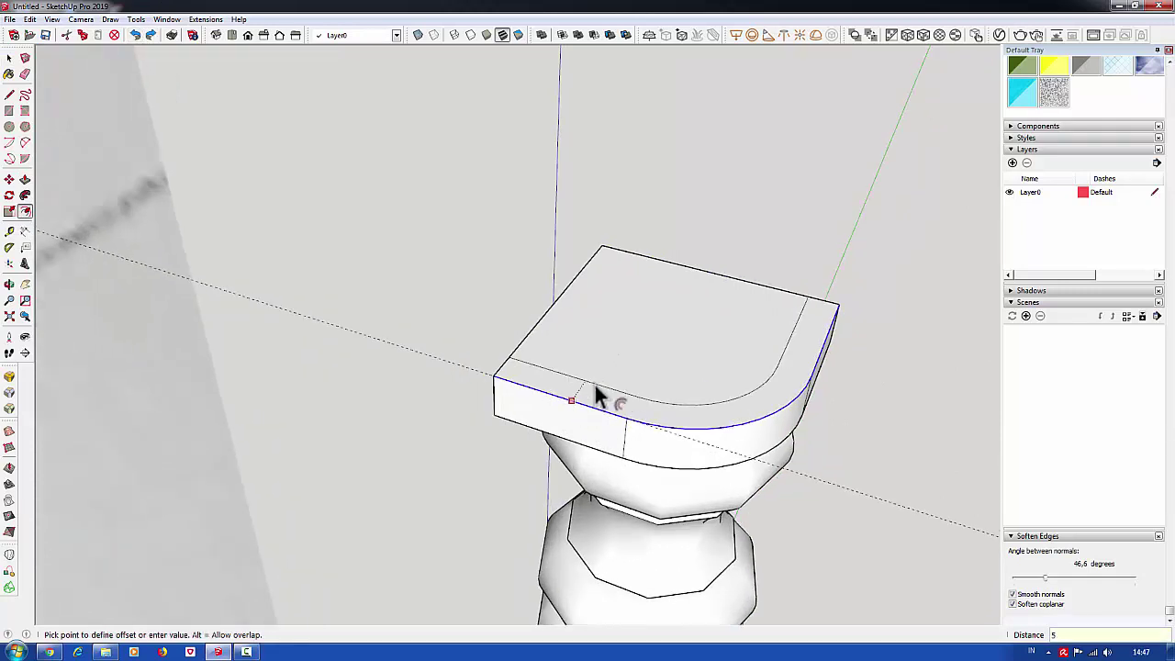
{"action": "key", "text": "Return"}
{"action": "scroll", "coordinate": [568, 414], "scroll_direction": "up", "scroll_amount": 1}
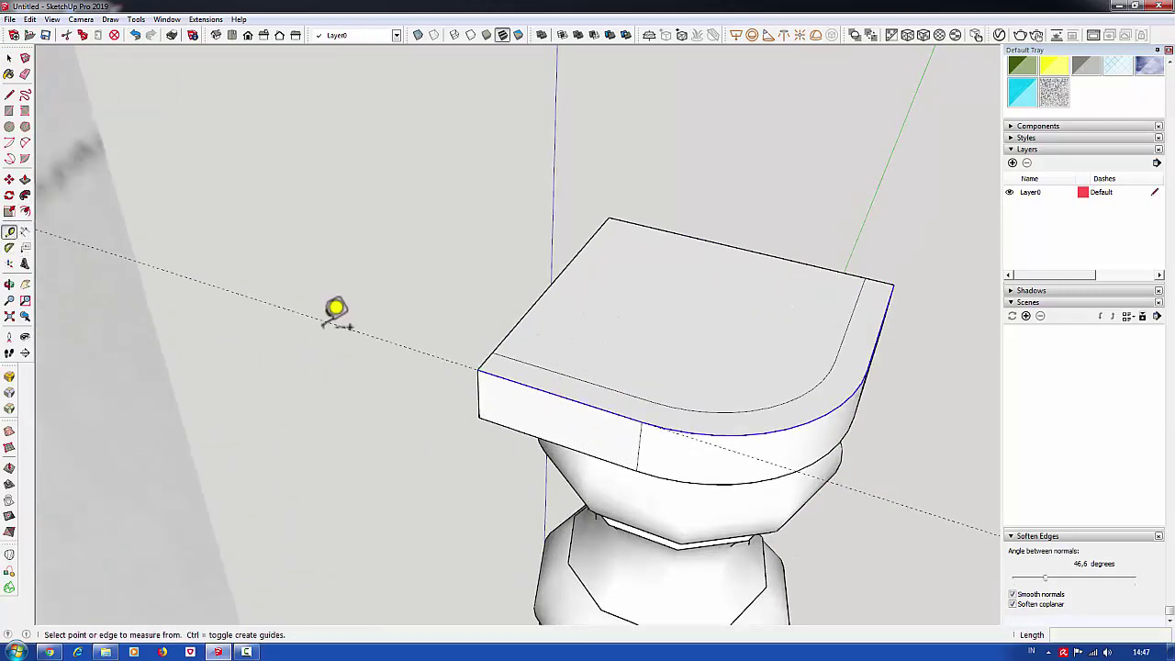
{"action": "scroll", "coordinate": [497, 340], "scroll_direction": "up", "scroll_amount": 1}
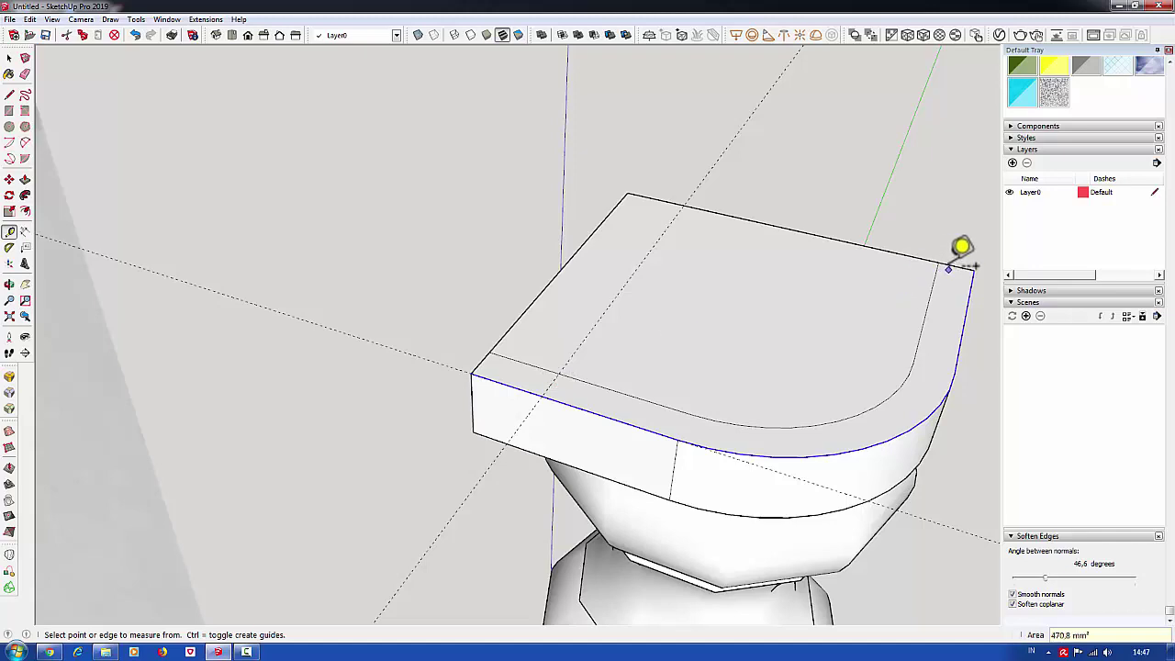
{"action": "key", "text": "Return"}
Cancel the stray line and pull the inset face upward into a tall top block.
{"action": "scroll", "coordinate": [560, 327], "scroll_direction": "down", "scroll_amount": 1}
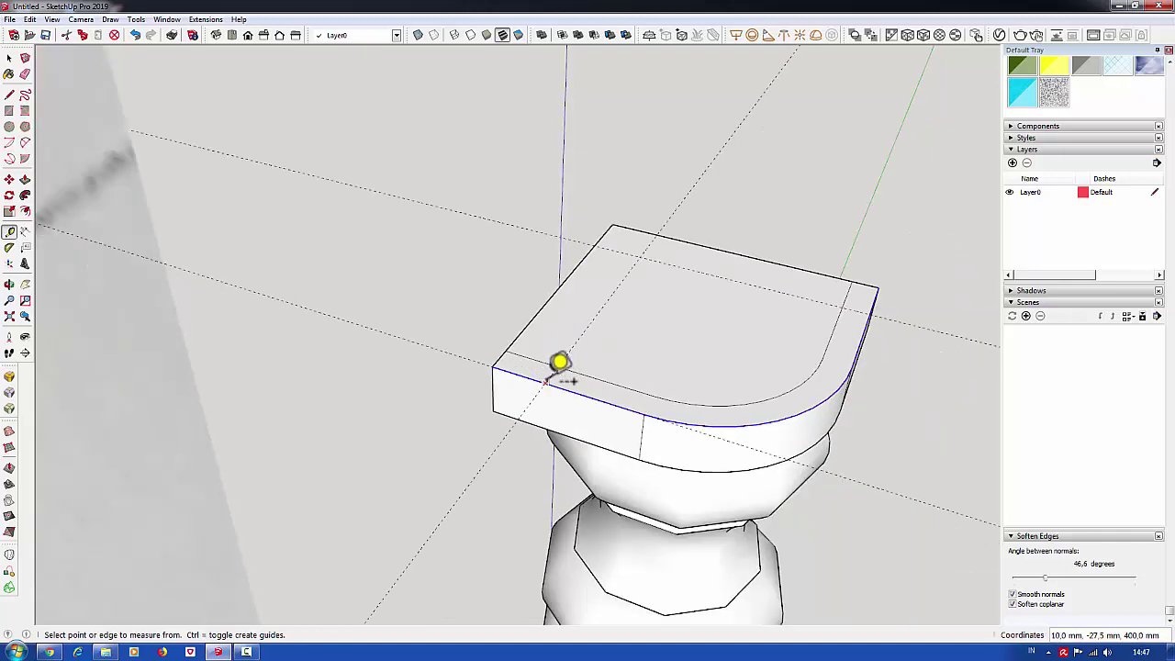
{"action": "scroll", "coordinate": [549, 384], "scroll_direction": "up", "scroll_amount": 1}
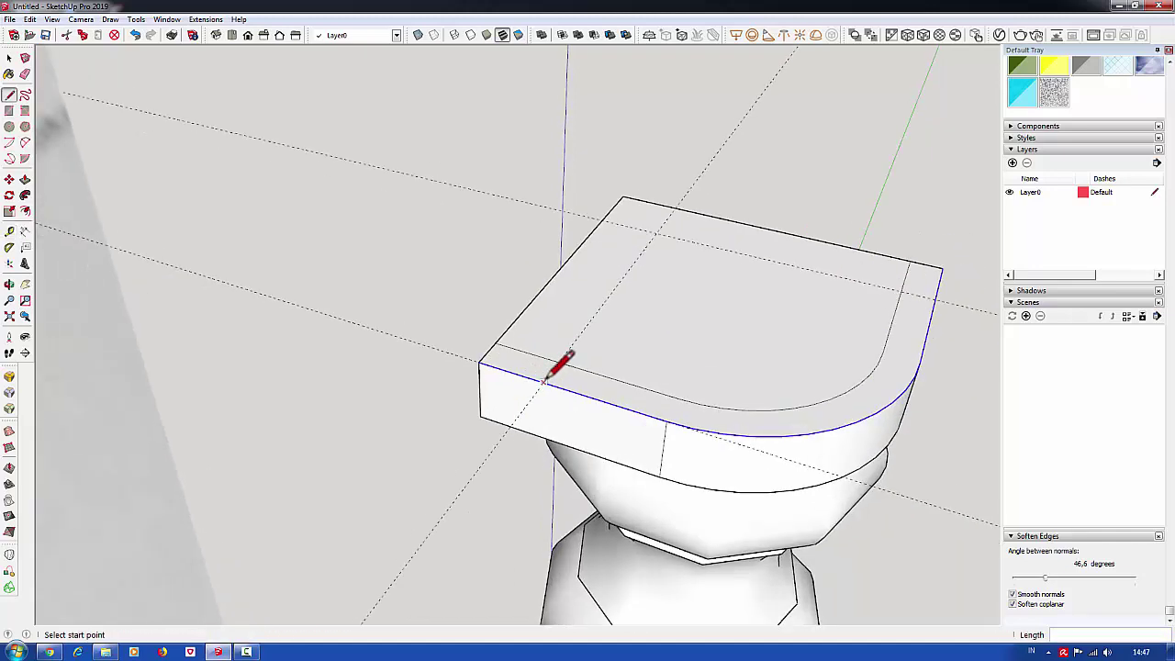
{"action": "key", "text": "Escape"}
{"action": "scroll", "coordinate": [709, 369], "scroll_direction": "down", "scroll_amount": 1}
{"action": "middle_click_drag", "start_coordinate": [761, 401], "coordinate": [614, 368]}
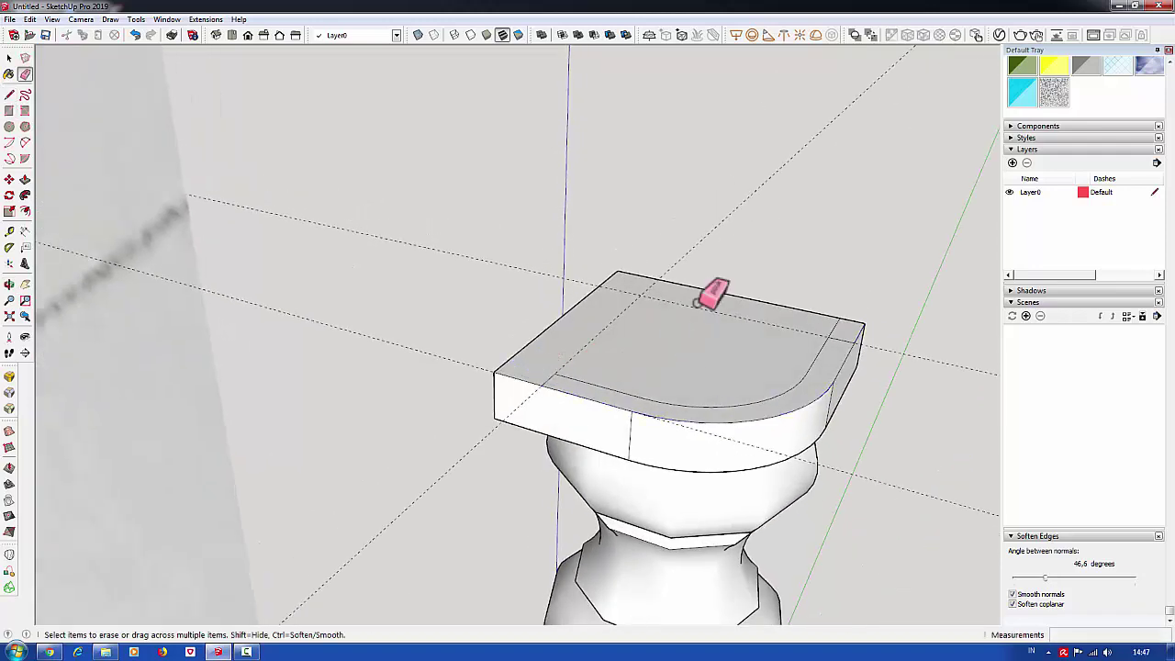
{"action": "scroll", "coordinate": [873, 485], "scroll_direction": "down", "scroll_amount": 2}
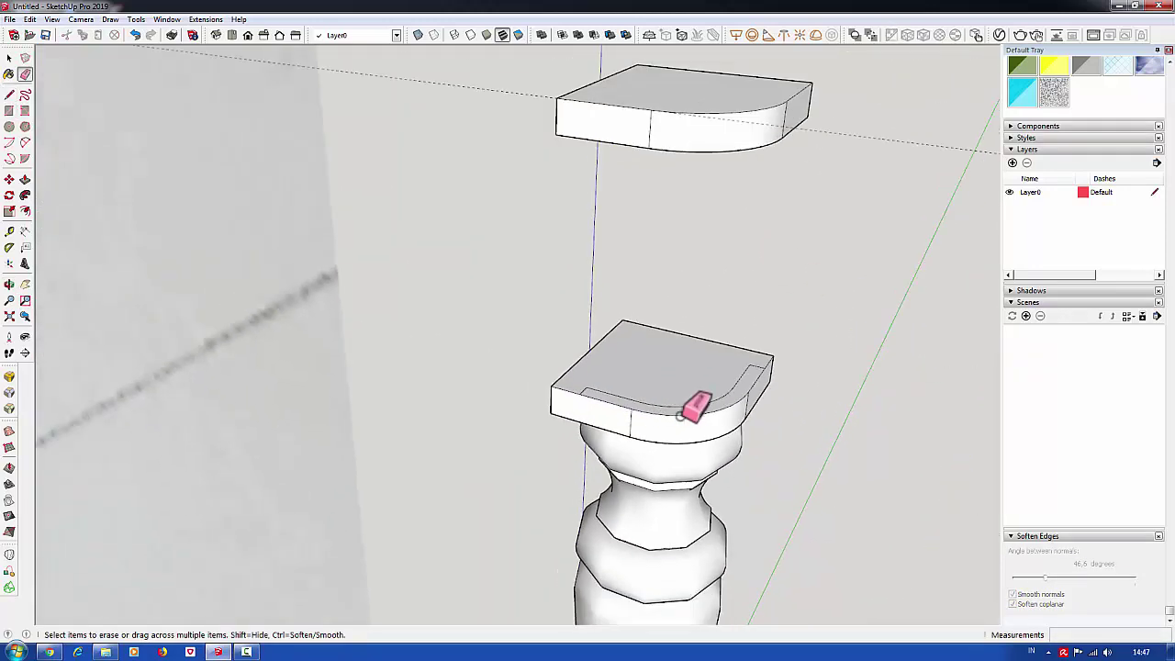
{"action": "key", "text": "p"}
{"action": "left_click", "coordinate": [684, 397]}
{"action": "mouse_move", "coordinate": [603, 285]}
{"action": "middle_mouse_down"}
{"action": "mouse_move", "coordinate": [466, 149]}
{"action": "mouse_move", "coordinate": [702, 228]}
{"action": "middle_mouse_up"}
{"action": "scroll", "coordinate": [715, 284], "scroll_direction": "down", "scroll_amount": 3}
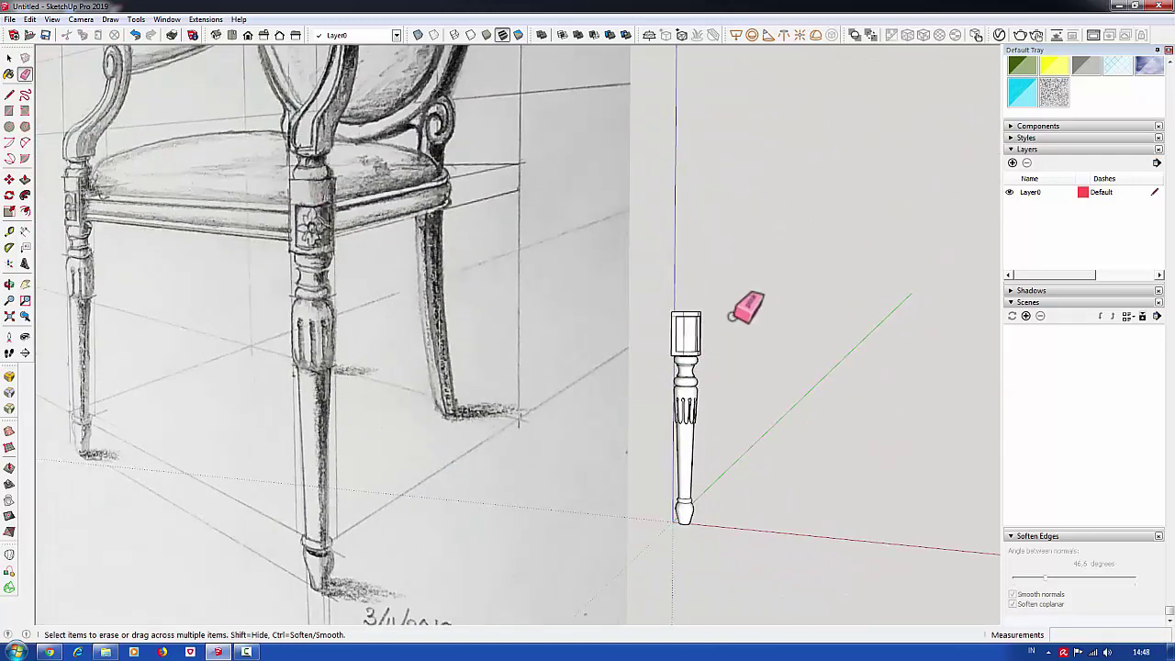
Push the top block's front panel inward to recess it.
{"action": "scroll", "coordinate": [698, 275], "scroll_direction": "up", "scroll_amount": 4}
{"action": "key", "text": "p"}
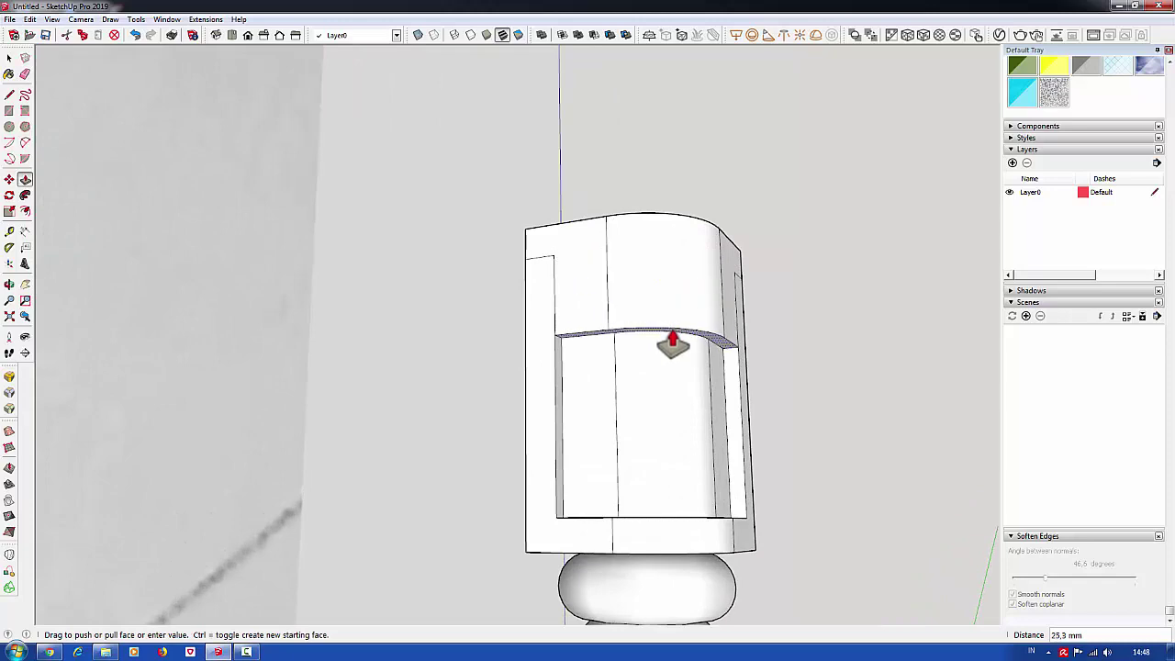
{"action": "left_click", "coordinate": [673, 345]}
{"action": "mouse_move", "coordinate": [673, 345]}
{"action": "middle_mouse_down"}
{"action": "mouse_move", "coordinate": [661, 315]}
{"action": "mouse_move", "coordinate": [655, 340]}
{"action": "mouse_move", "coordinate": [616, 288]}
{"action": "middle_mouse_up"}
{"action": "key", "text": "e"}
{"action": "mouse_move", "coordinate": [745, 267]}
{"action": "middle_mouse_down"}
{"action": "mouse_move", "coordinate": [433, 323]}
{"action": "mouse_move", "coordinate": [887, 160]}
{"action": "middle_mouse_up"}
{"action": "scroll", "coordinate": [669, 309], "scroll_direction": "down", "scroll_amount": 3}
{"action": "middle_click_drag", "start_coordinate": [670, 310], "coordinate": [587, 408]}
Push the recess's curved top face inward to complete the sunken panel.
{"action": "key", "text": "space"}
{"action": "scroll", "coordinate": [668, 352], "scroll_direction": "down", "scroll_amount": 2}
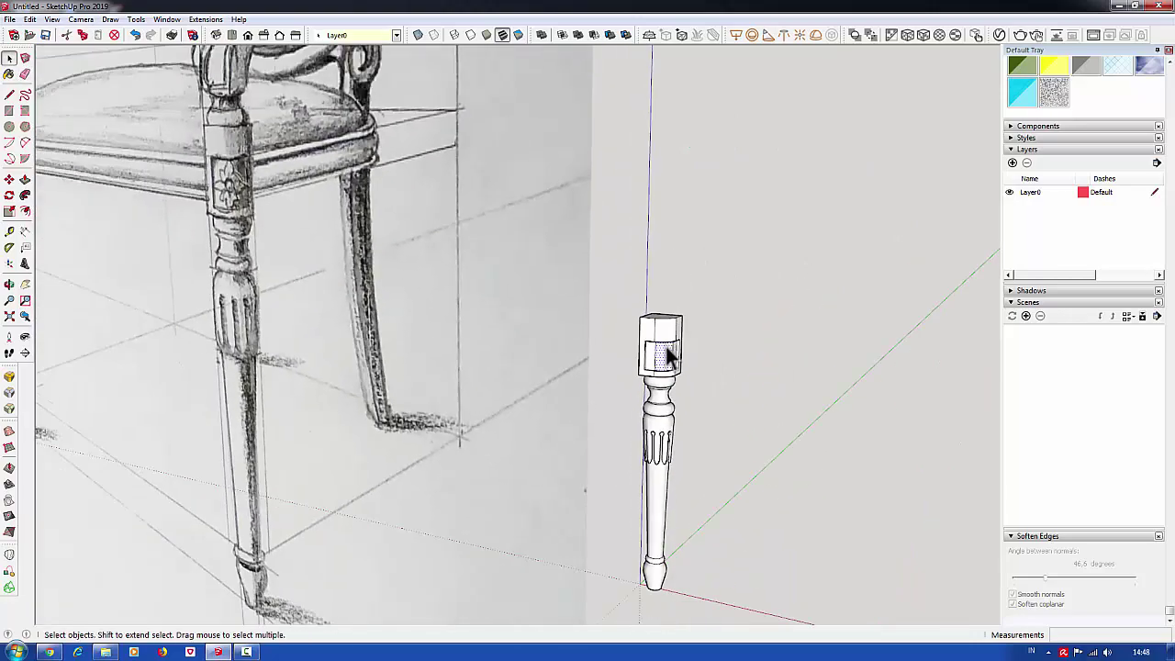
{"action": "mouse_move", "coordinate": [671, 360]}
{"action": "middle_mouse_down"}
{"action": "mouse_move", "coordinate": [648, 281]}
{"action": "mouse_move", "coordinate": [588, 226]}
{"action": "middle_mouse_up"}
{"action": "scroll", "coordinate": [664, 325], "scroll_direction": "up", "scroll_amount": 3}
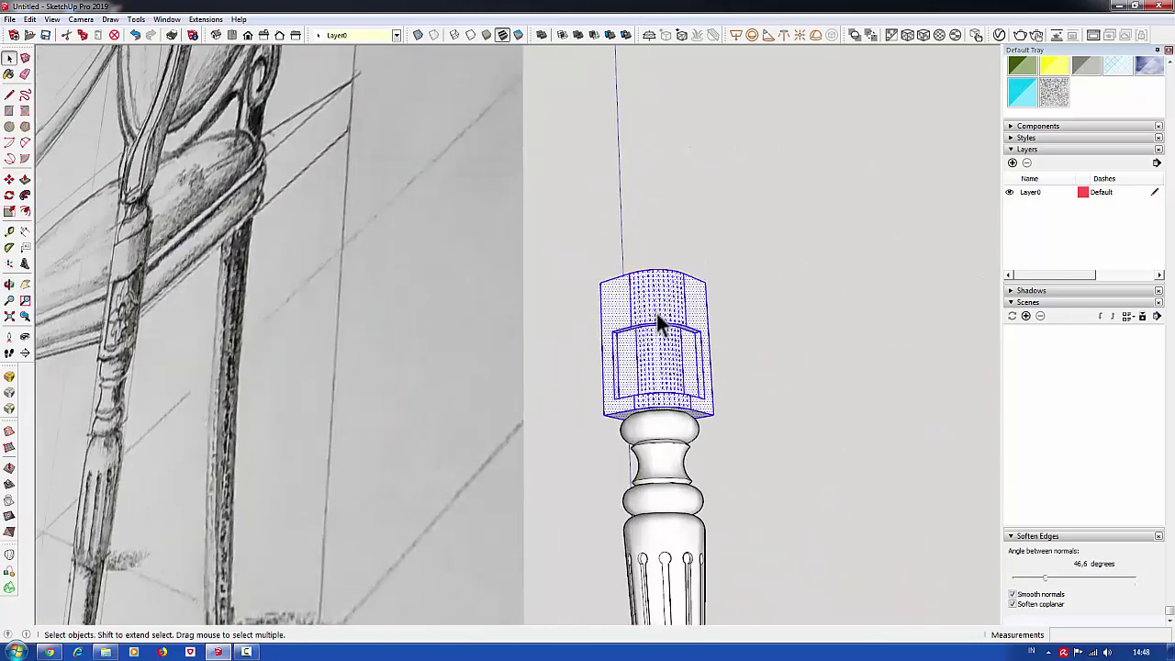
{"action": "scroll", "coordinate": [659, 332], "scroll_direction": "up", "scroll_amount": 2}
{"action": "key", "text": "p"}
{"action": "left_click_drag", "start_coordinate": [658, 319], "coordinate": [658, 312]}
{"action": "key", "text": "Return"}
{"action": "scroll", "coordinate": [661, 326], "scroll_direction": "down", "scroll_amount": 3}
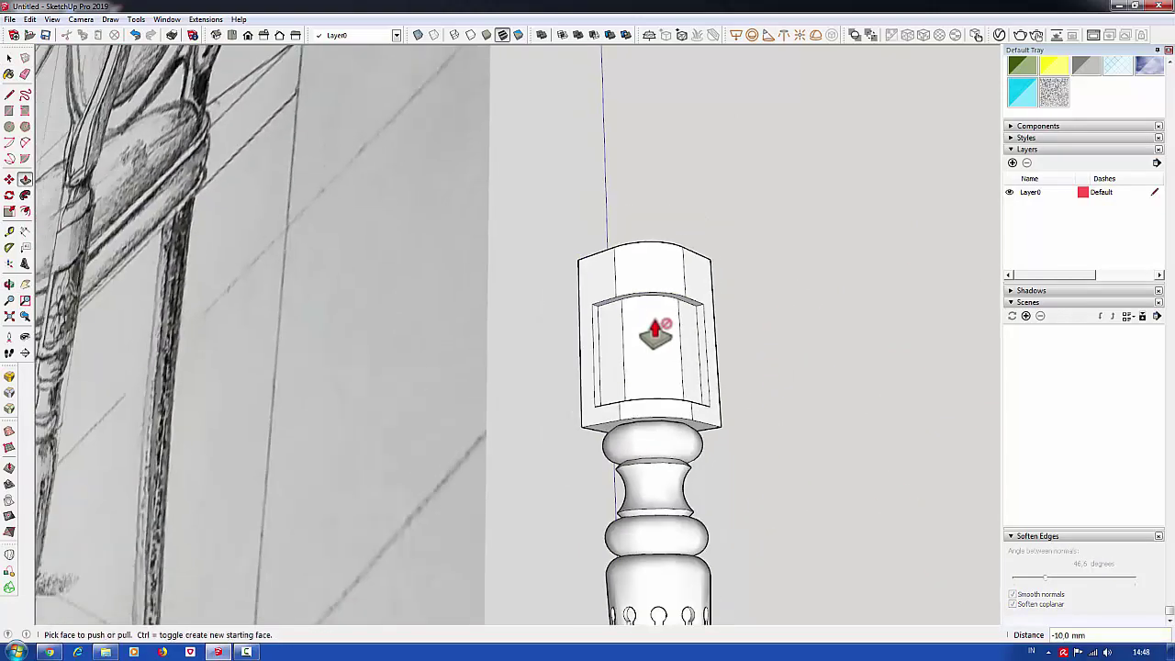
{"action": "key", "text": "space"}
Make the whole leg a single group.
{"action": "right_click", "coordinate": [642, 347]}
{"action": "left_click", "coordinate": [709, 442]}
{"action": "scroll", "coordinate": [701, 393], "scroll_direction": "down", "scroll_amount": 2}
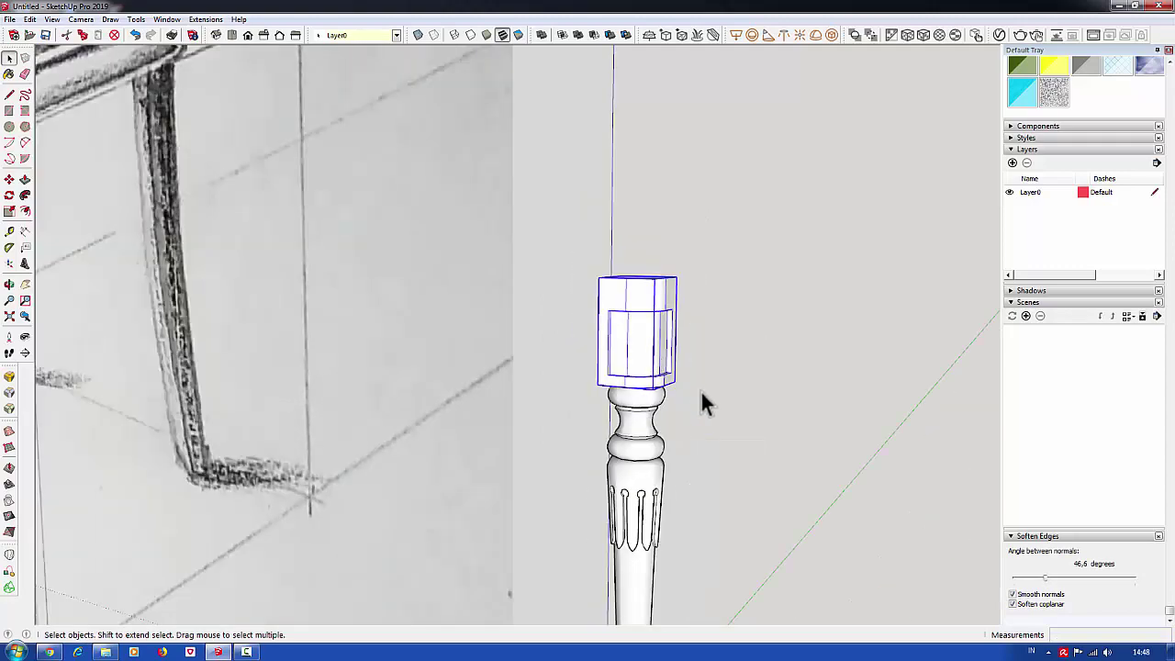
{"action": "scroll", "coordinate": [656, 389], "scroll_direction": "down", "scroll_amount": 3}
{"action": "left_click", "coordinate": [656, 389]}
{"action": "mouse_move", "coordinate": [656, 389]}
{"action": "middle_mouse_down"}
{"action": "mouse_move", "coordinate": [826, 355]}
{"action": "mouse_move", "coordinate": [702, 410]}
{"action": "middle_mouse_up"}
Orbit around the finished leg and the chair sketch to frame both.
{"action": "left_click", "coordinate": [702, 411]}
{"action": "scroll", "coordinate": [633, 413], "scroll_direction": "down", "scroll_amount": 2}
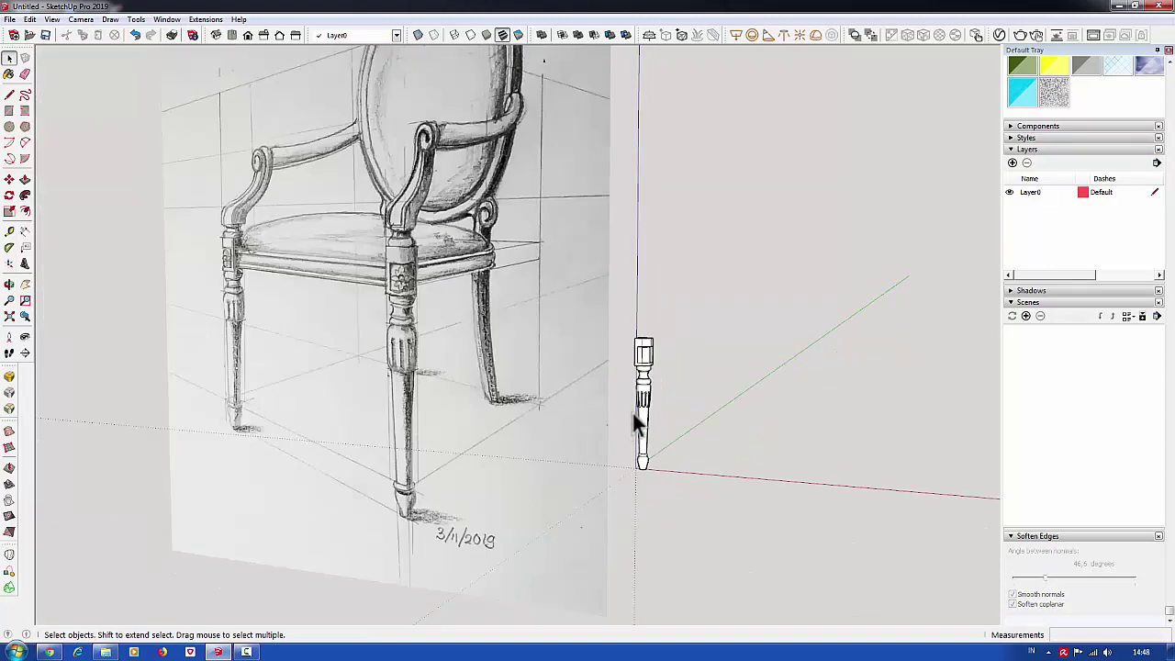
{"action": "scroll", "coordinate": [648, 395], "scroll_direction": "up", "scroll_amount": 2}
{"action": "scroll", "coordinate": [826, 334], "scroll_direction": "up", "scroll_amount": 1}
{"action": "mouse_move", "coordinate": [827, 333]}
{"action": "middle_mouse_down"}
{"action": "mouse_move", "coordinate": [821, 363]}
{"action": "mouse_move", "coordinate": [542, 362]}
{"action": "middle_mouse_up"}
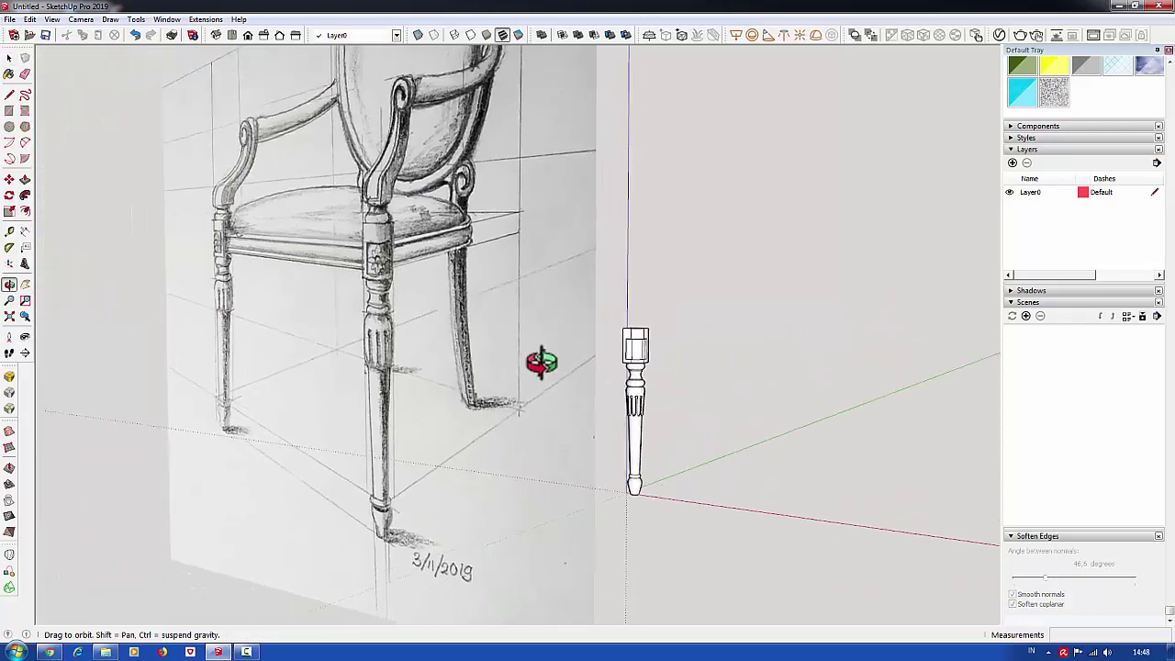
{"action": "scroll", "coordinate": [612, 380], "scroll_direction": "up", "scroll_amount": 3}
{"action": "mouse_move", "coordinate": [612, 380]}
{"action": "middle_mouse_down"}
{"action": "mouse_move", "coordinate": [441, 402]}
{"action": "mouse_move", "coordinate": [643, 271]}
{"action": "mouse_move", "coordinate": [808, 381]}
{"action": "mouse_move", "coordinate": [371, 266]}
{"action": "middle_mouse_up"}
{"action": "scroll", "coordinate": [808, 381], "scroll_direction": "down", "scroll_amount": 2}
{"action": "scroll", "coordinate": [371, 266], "scroll_direction": "down", "scroll_amount": 1}
{"action": "scroll", "coordinate": [368, 266], "scroll_direction": "up", "scroll_amount": 1}
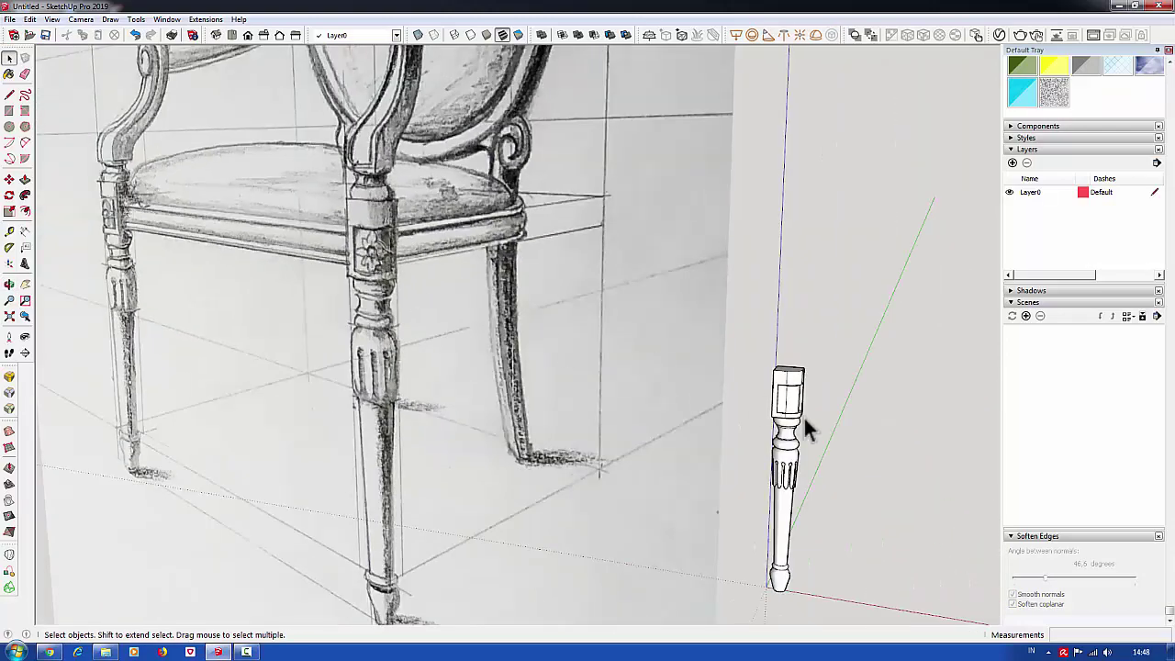
{"action": "scroll", "coordinate": [804, 419], "scroll_direction": "up", "scroll_amount": 2}
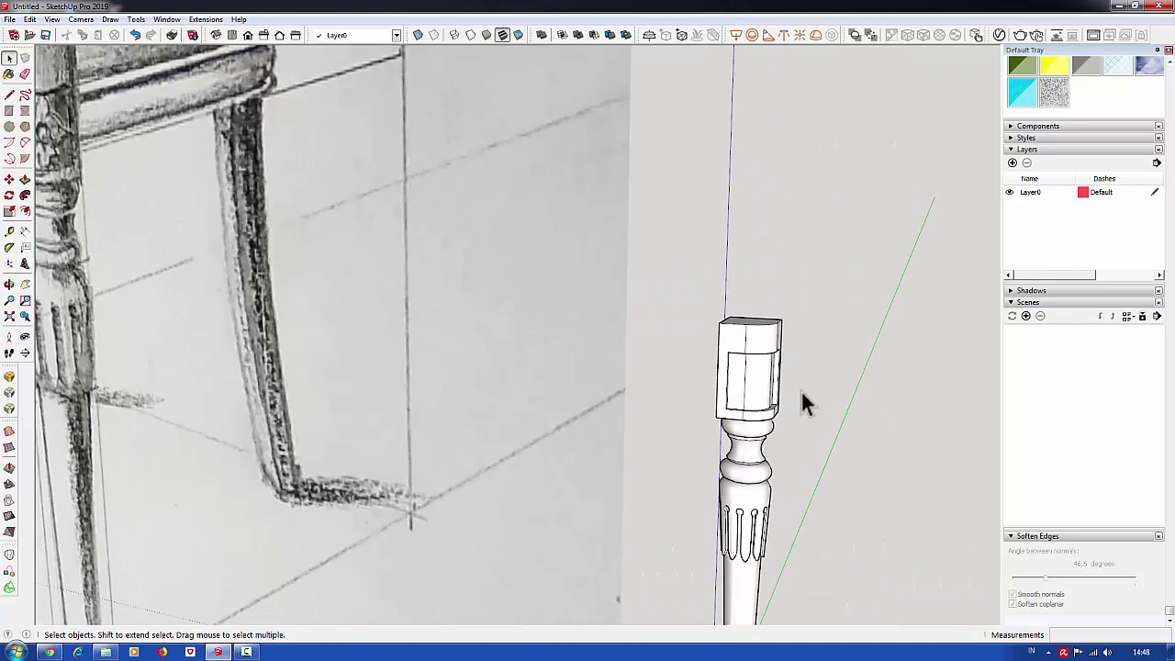
{"action": "middle_click_drag", "start_coordinate": [638, 420], "coordinate": [674, 375]}
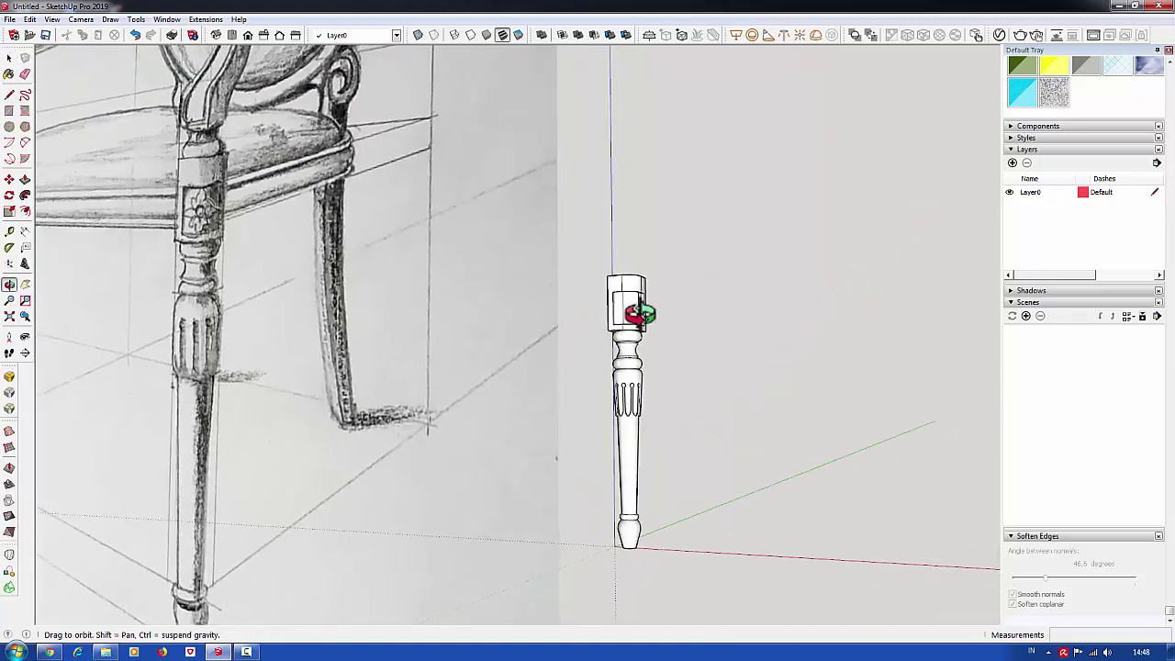
{"action": "scroll", "coordinate": [585, 423], "scroll_direction": "up", "scroll_amount": 5}
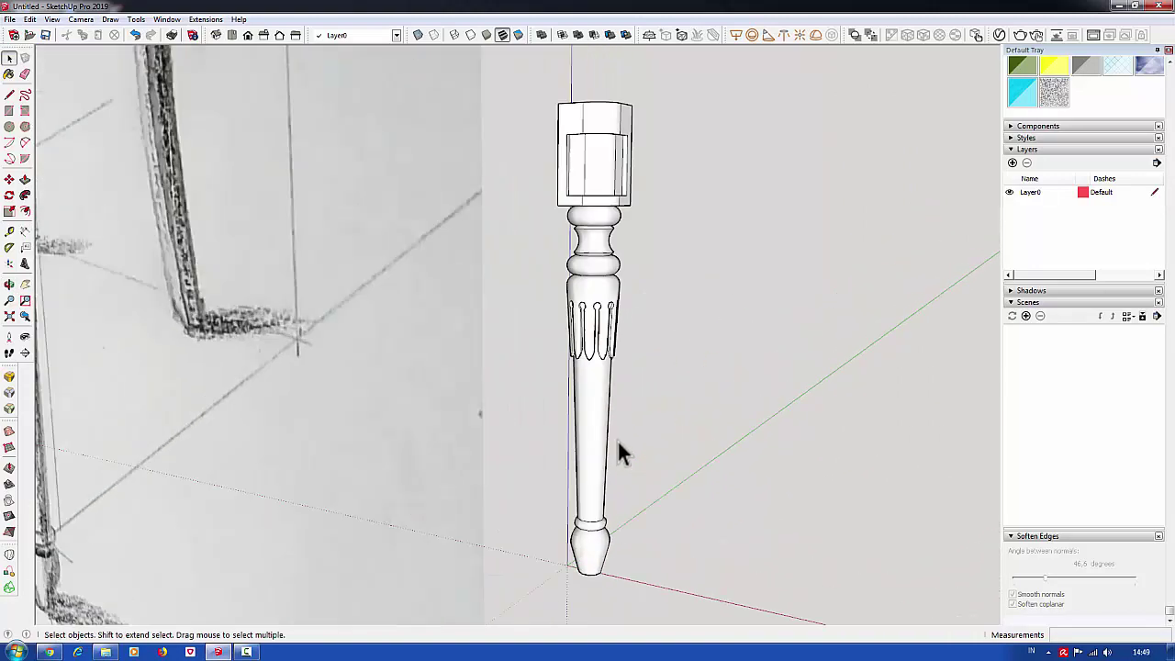
{"action": "middle_click_drag", "start_coordinate": [617, 439], "coordinate": [564, 450]}
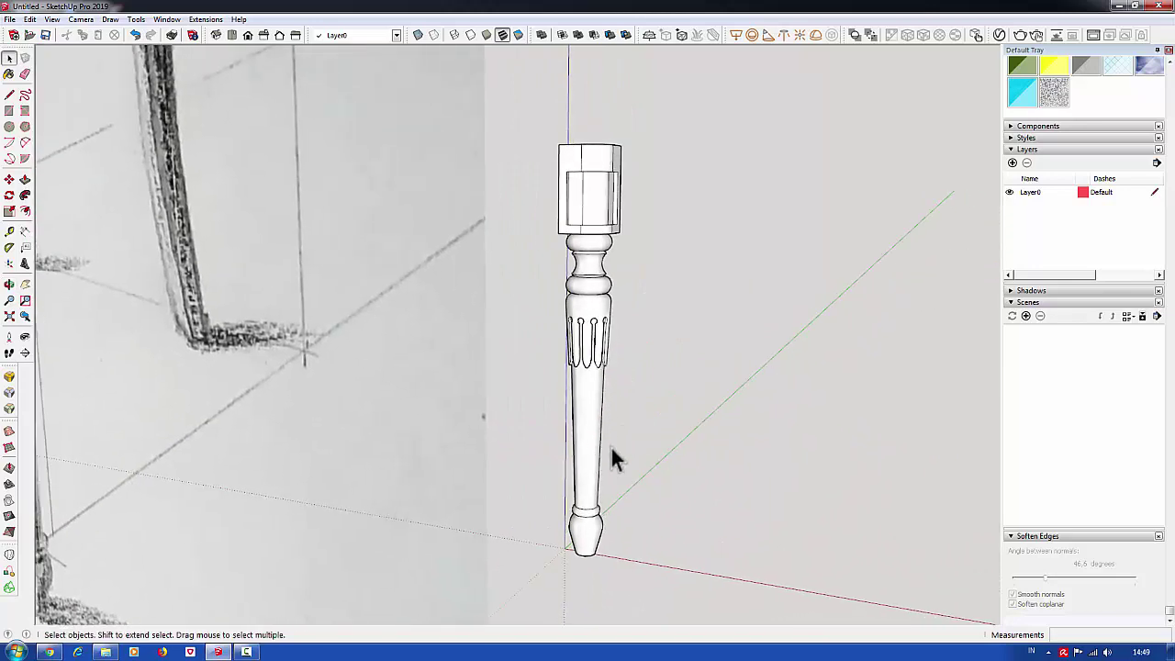
{"action": "scroll", "coordinate": [634, 459], "scroll_direction": "down", "scroll_amount": 3}
{"action": "scroll", "coordinate": [597, 445], "scroll_direction": "down", "scroll_amount": 1}
{"action": "scroll", "coordinate": [441, 349], "scroll_direction": "down", "scroll_amount": 2}
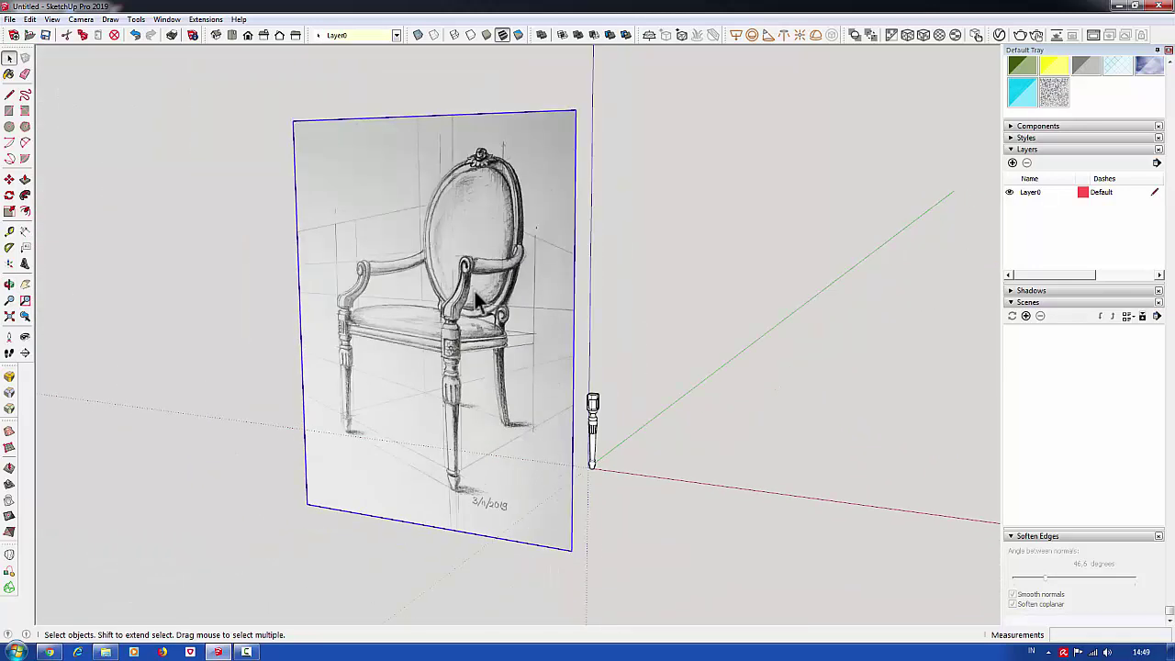
Shrink the chair sketch image from its corner grip and move it beside the leg.
{"action": "left_click", "coordinate": [9, 211]}
{"action": "mouse_move", "coordinate": [294, 120]}
{"action": "left_mouse_down"}
{"action": "mouse_move", "coordinate": [459, 372]}
{"action": "mouse_move", "coordinate": [411, 307]}
{"action": "left_mouse_up"}
{"action": "left_click", "coordinate": [10, 179]}
{"action": "left_click", "coordinate": [514, 477]}
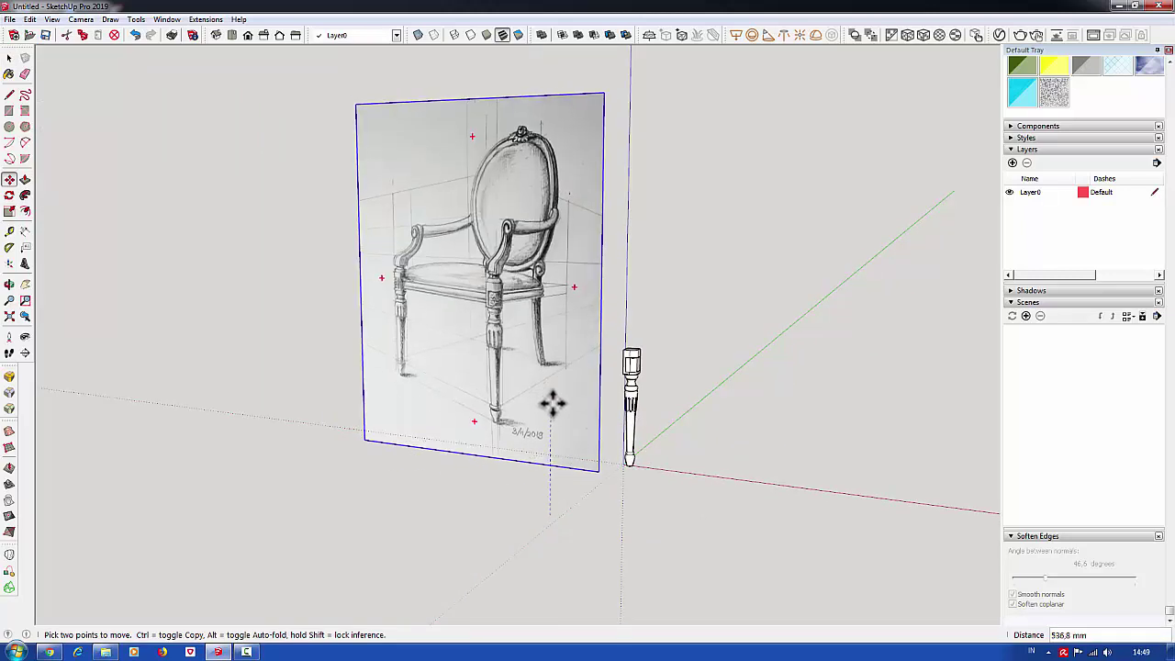
Check the sketch against the leg in Front view, then orbit back to perspective.
{"action": "left_click", "coordinate": [247, 36]}
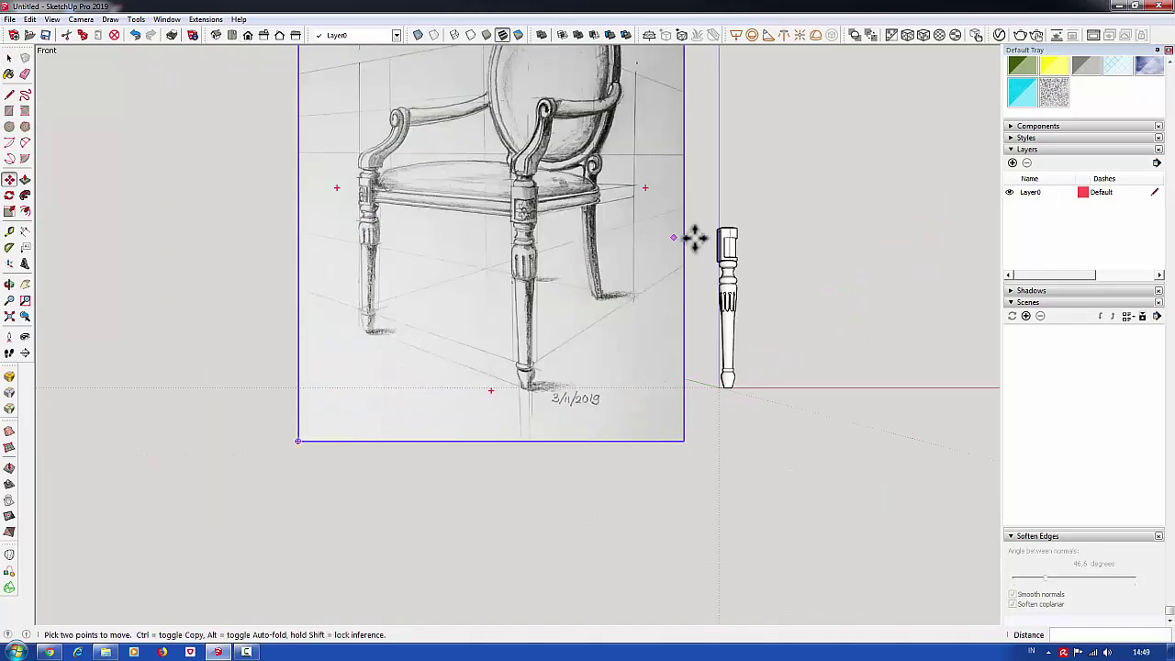
{"action": "scroll", "coordinate": [606, 304], "scroll_direction": "down", "scroll_amount": 1}
{"action": "key", "text": "space"}
{"action": "scroll", "coordinate": [551, 257], "scroll_direction": "up", "scroll_amount": 4}
{"action": "scroll", "coordinate": [524, 294], "scroll_direction": "up", "scroll_amount": 1}
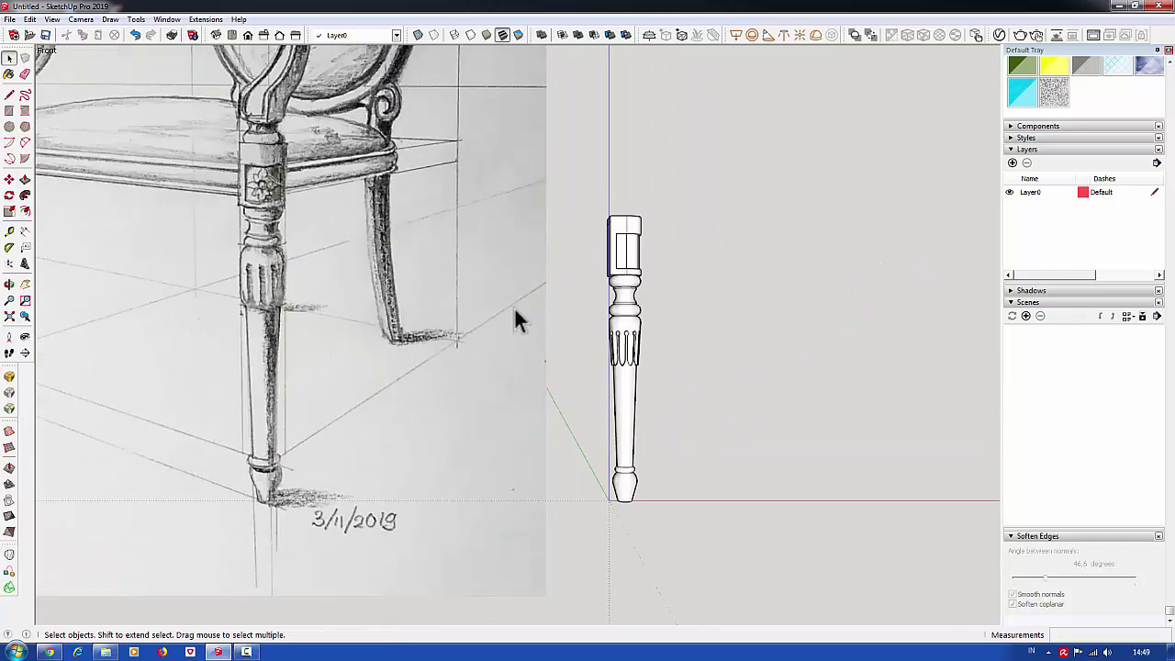
{"action": "middle_click_drag", "start_coordinate": [514, 320], "coordinate": [515, 346]}
{"action": "scroll", "coordinate": [650, 340], "scroll_direction": "down", "scroll_amount": 2}
{"action": "scroll", "coordinate": [642, 363], "scroll_direction": "up", "scroll_amount": 3}
{"action": "scroll", "coordinate": [640, 361], "scroll_direction": "down", "scroll_amount": 1}
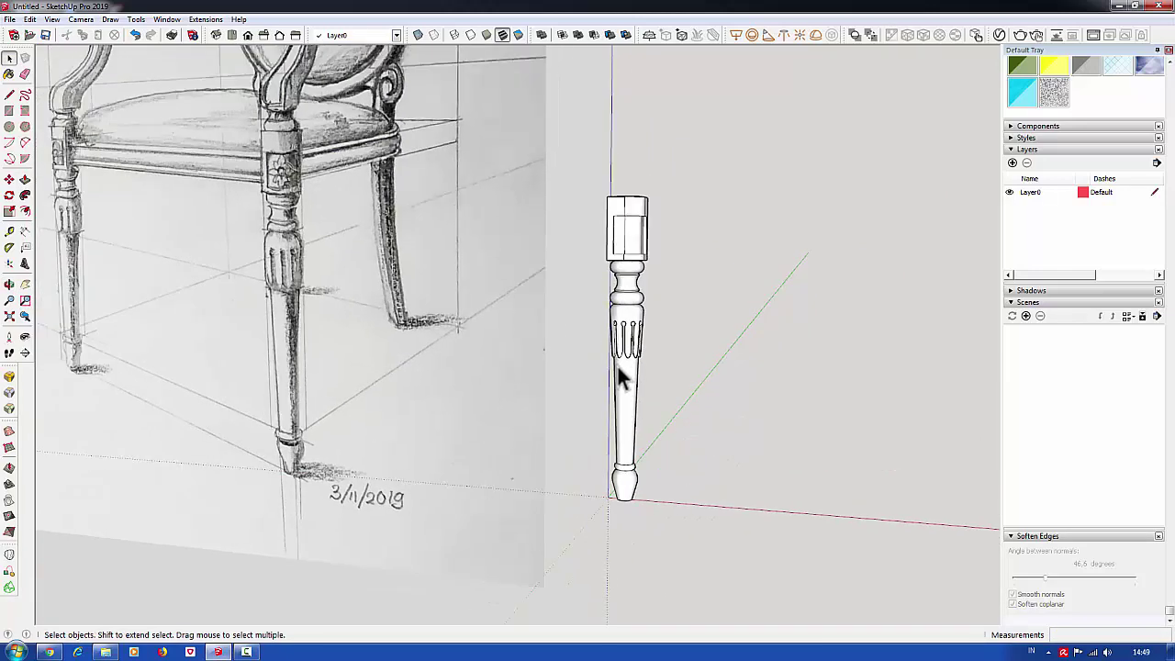